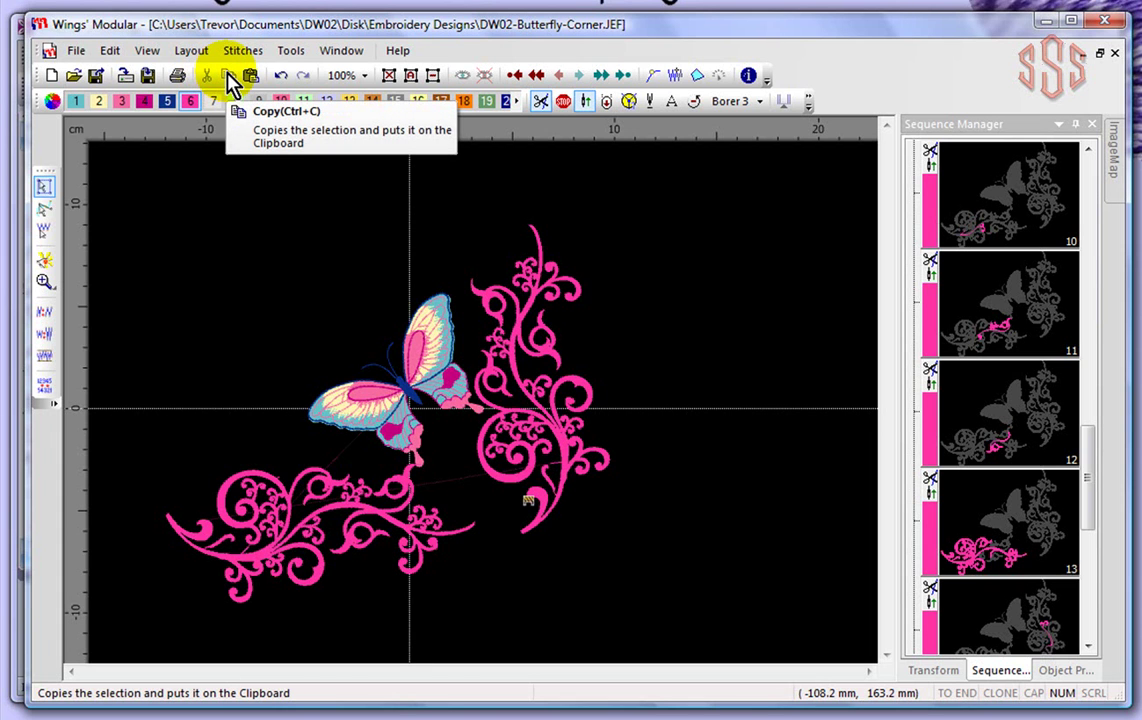
# Step: Select all objects of the upright pink scroll beside the butterfly and cut them from the design
pyautogui.click(45, 186)
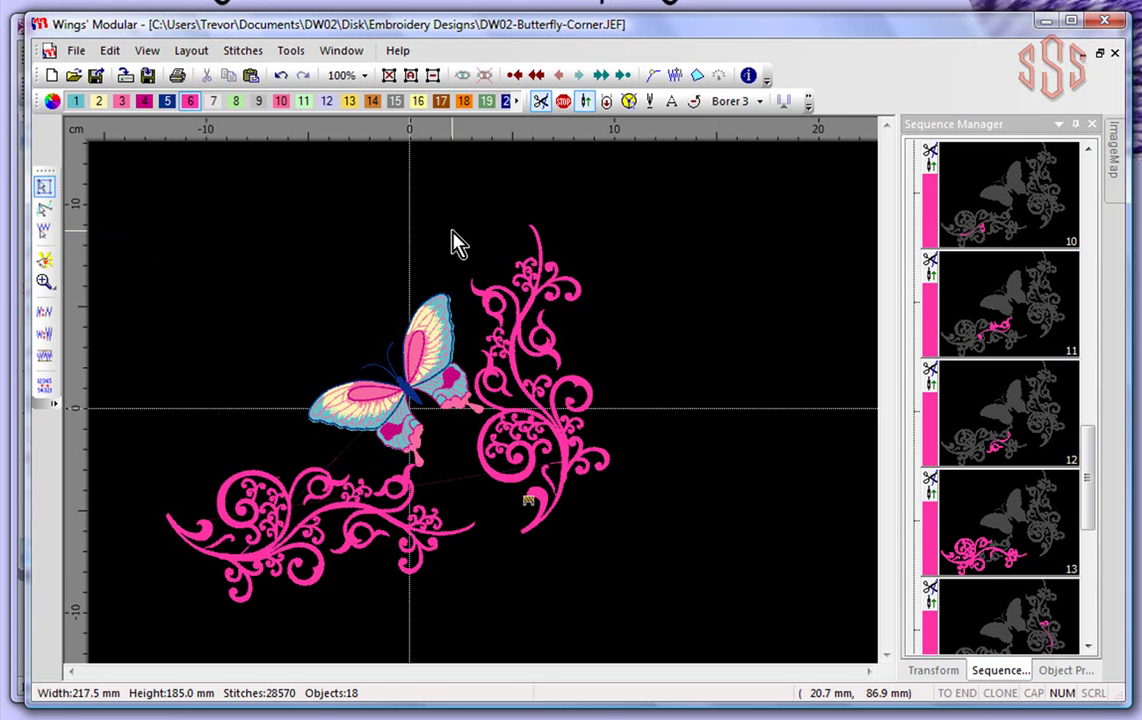
pyautogui.click(521, 314)
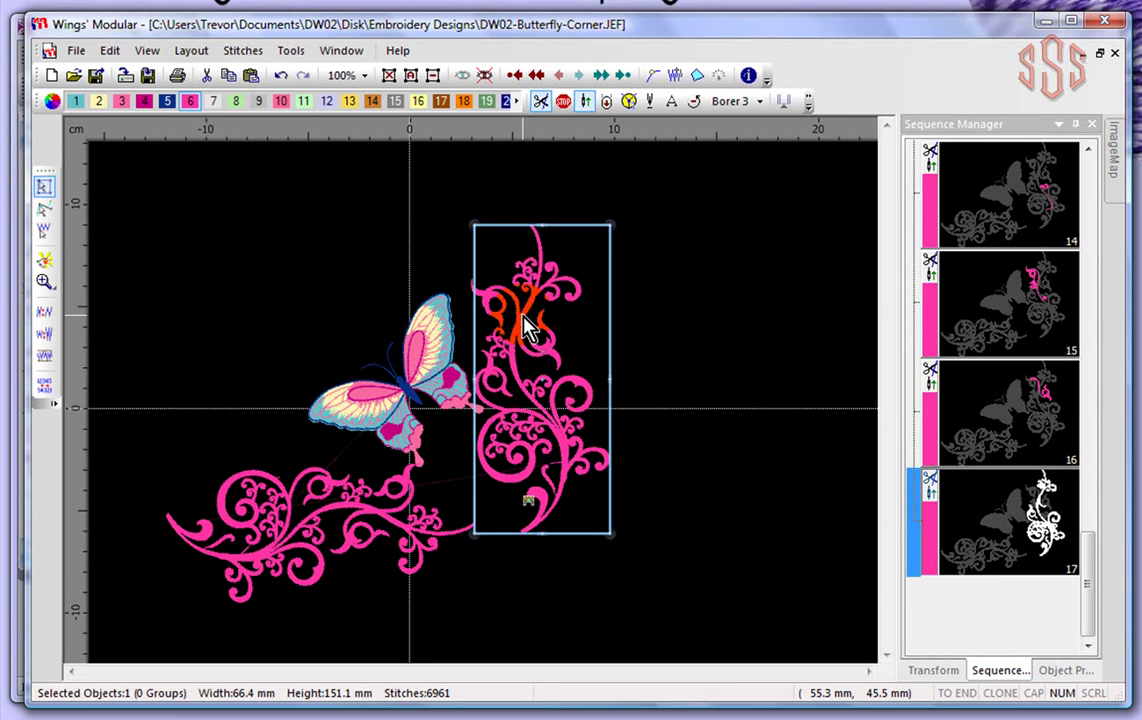
pyautogui.click(723, 226)
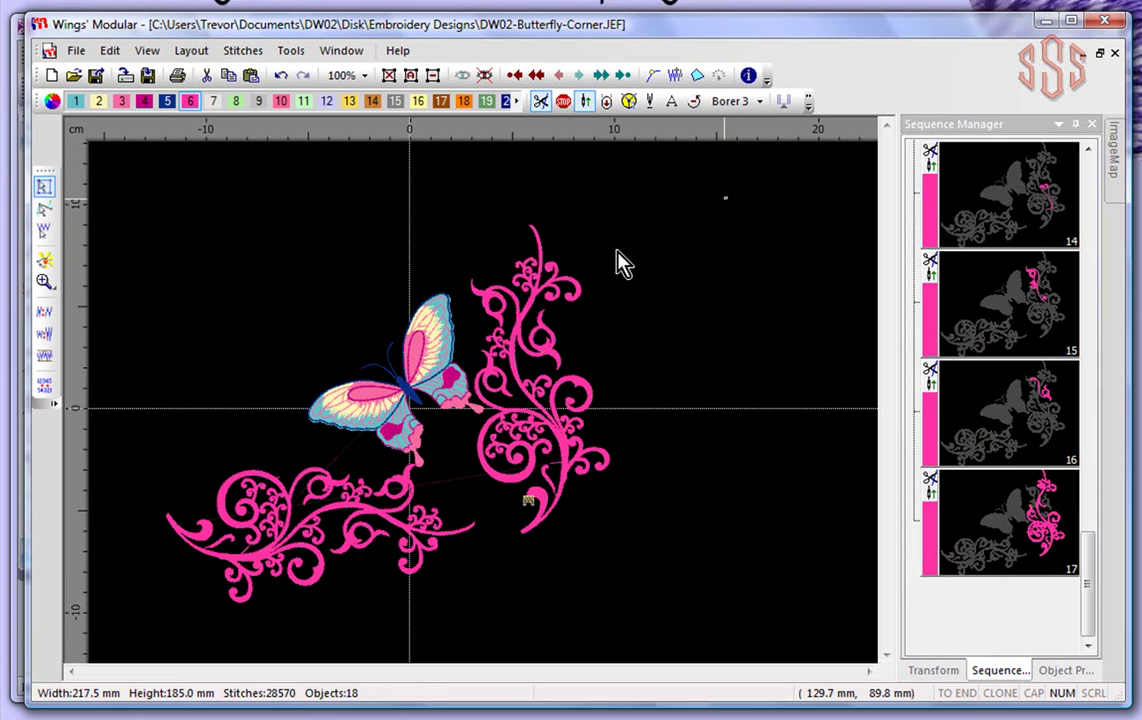
pyautogui.moveTo(484, 350); pyautogui.dragTo(455, 552)
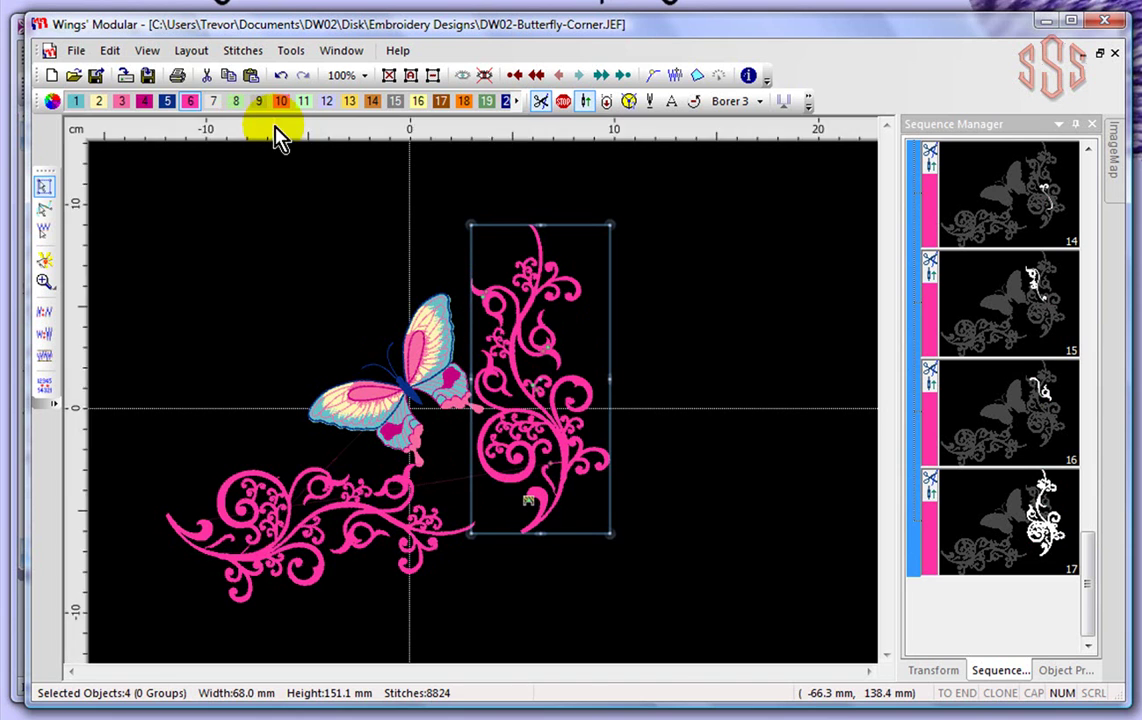
pyautogui.click(210, 85)
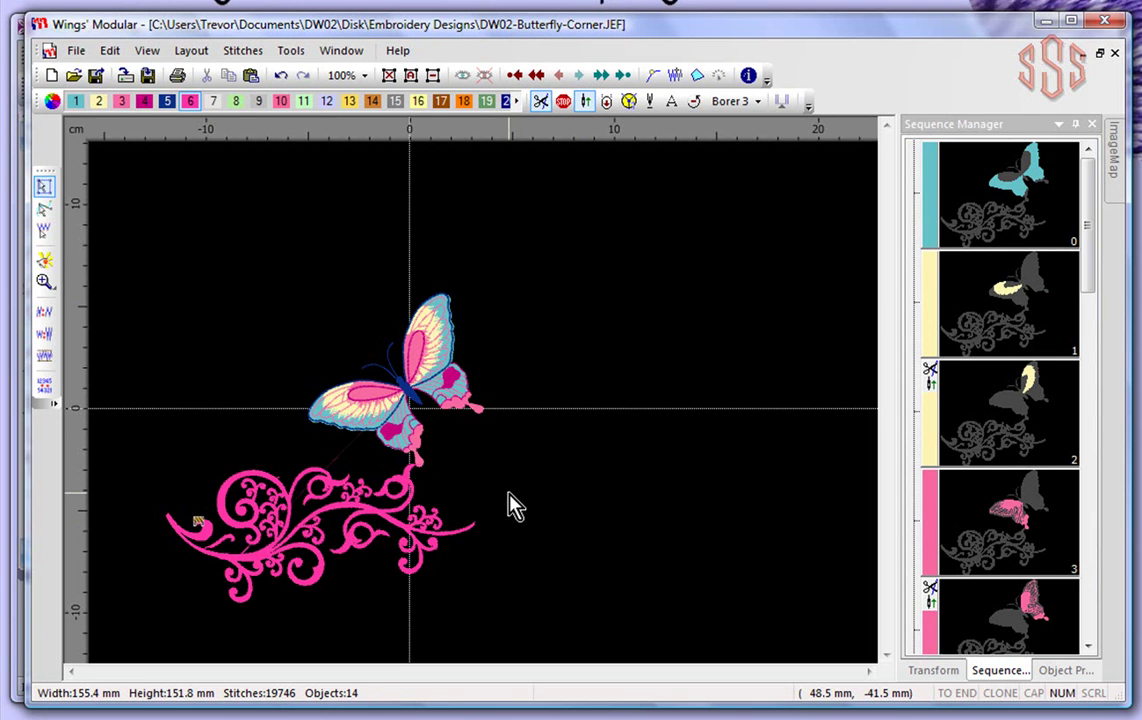
# Step: Paste the cut scroll twice and move the second copy about 80 mm away from the butterfly, beside the first one
pyautogui.click(251, 80)
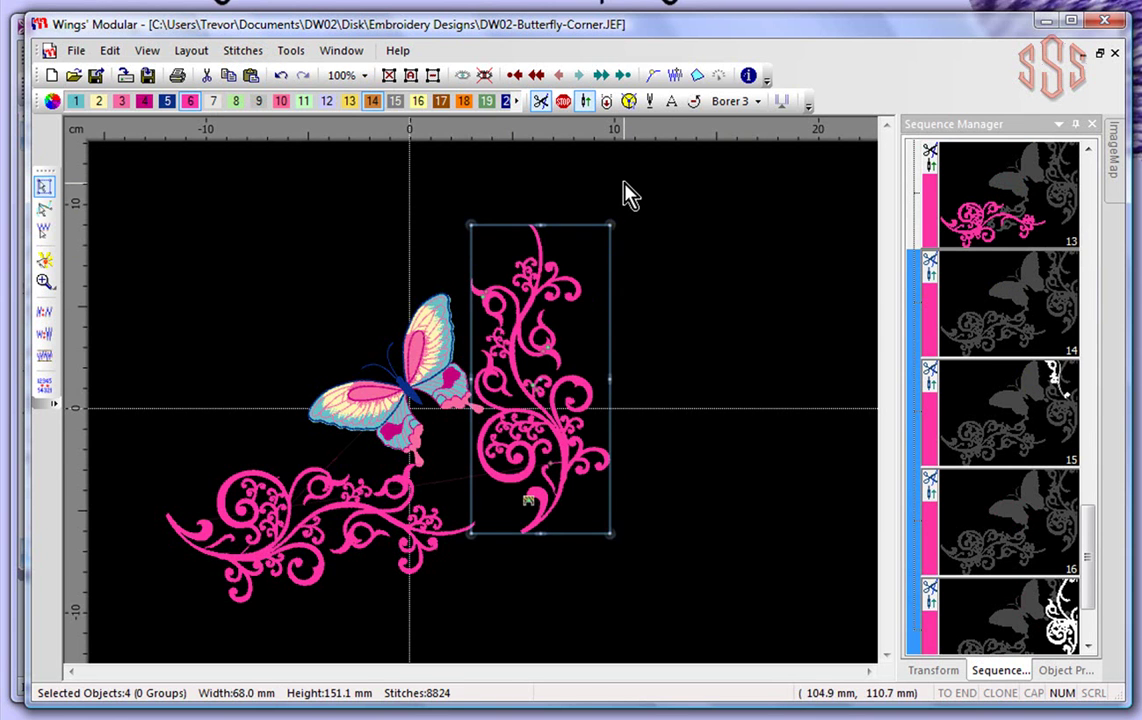
pyautogui.click(478, 186)
pyautogui.click(251, 78)
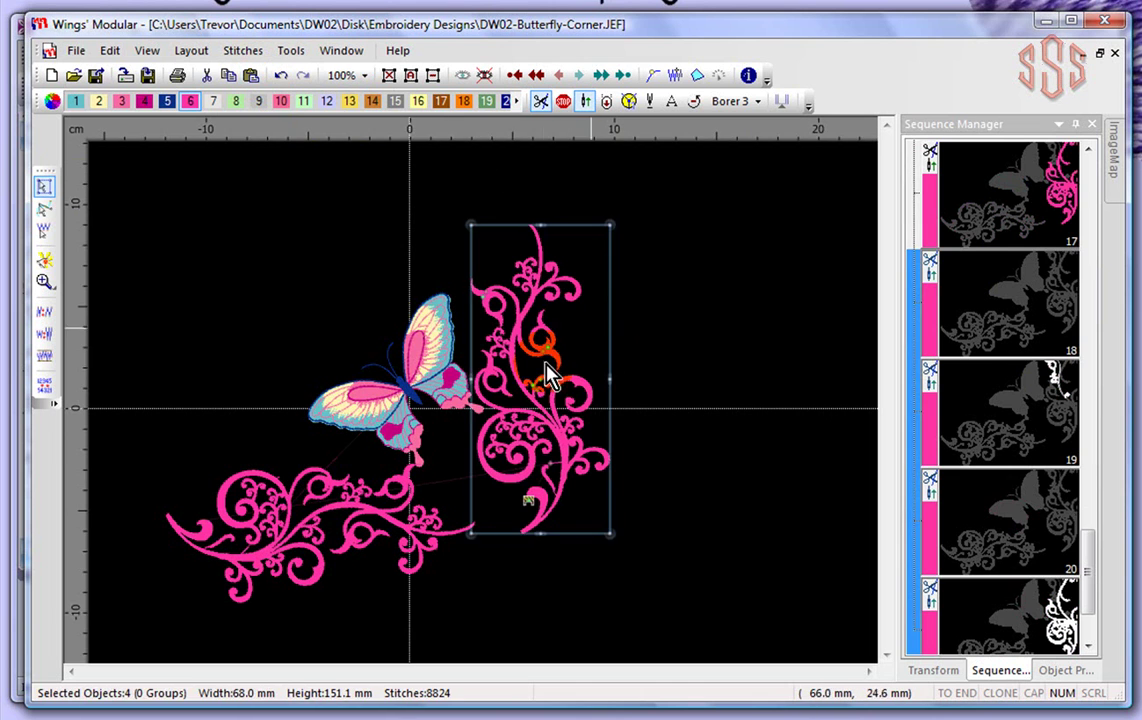
pyautogui.moveTo(549, 354); pyautogui.dragTo(714, 357)
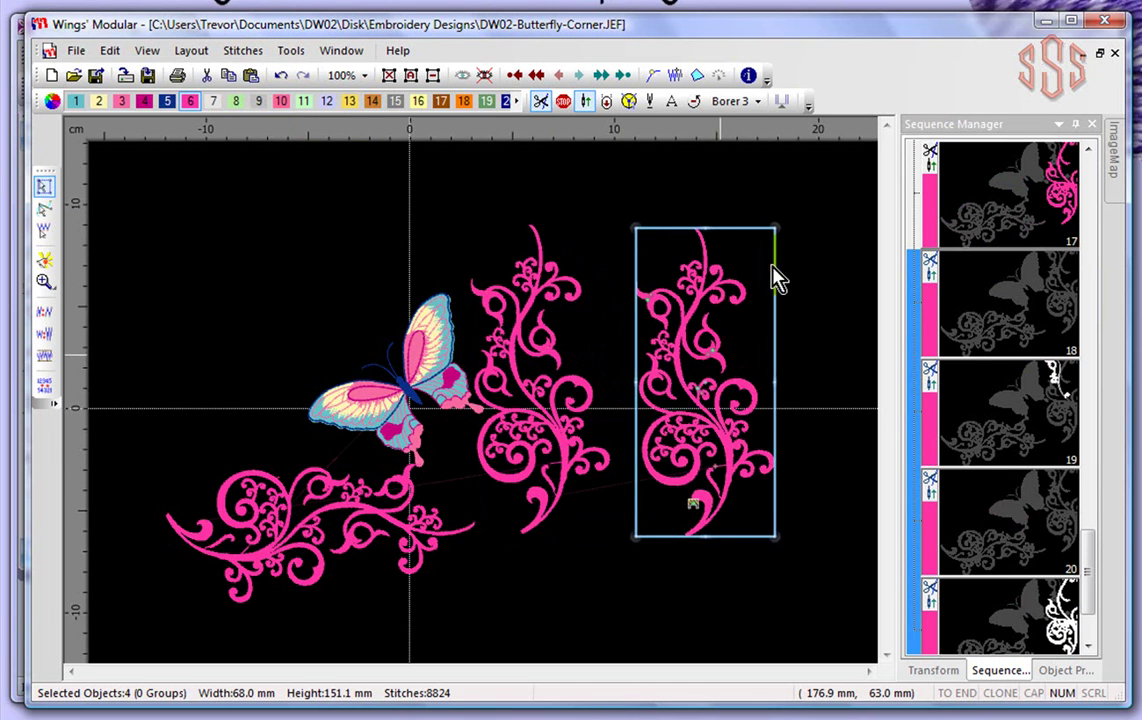
pyautogui.click(810, 187)
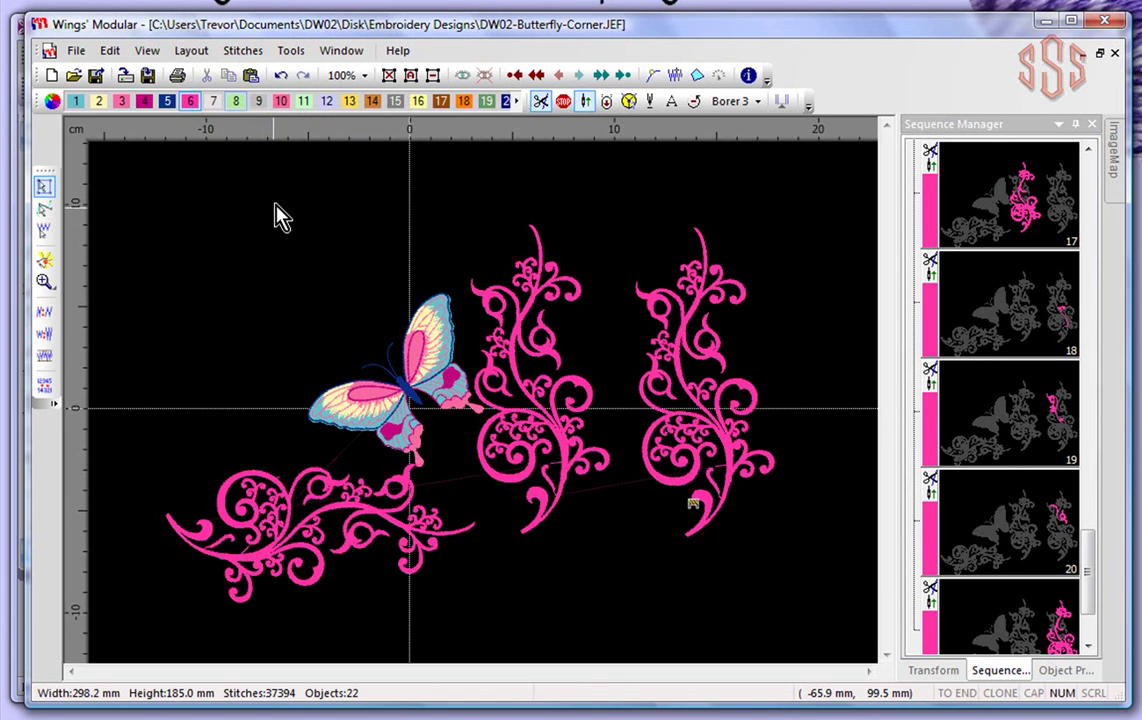
# Step: Undo the scroll copy's move, both pastes and the cut
pyautogui.click(282, 77)
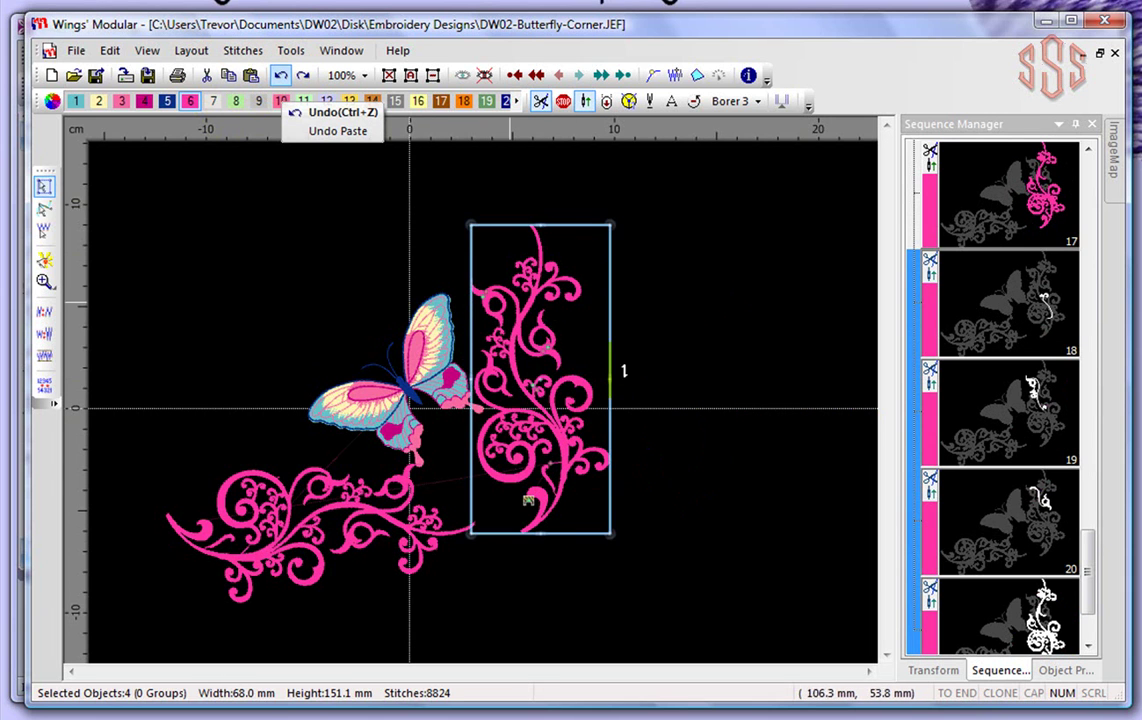
pyautogui.click(283, 86)
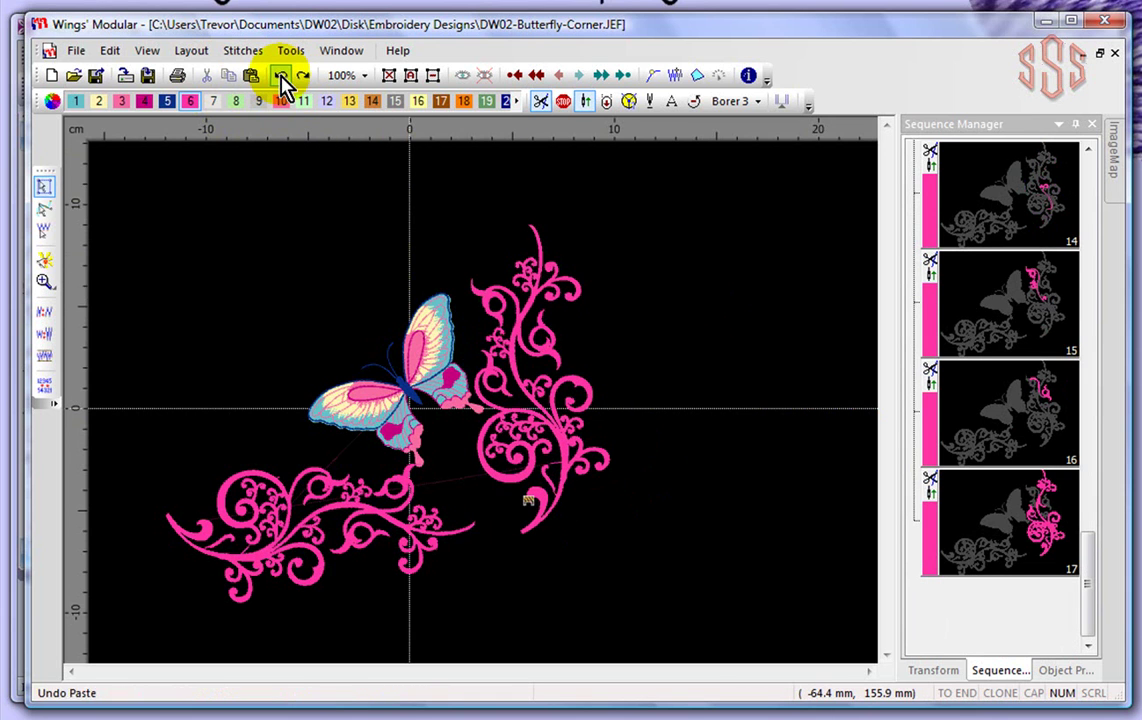
pyautogui.click(283, 86)
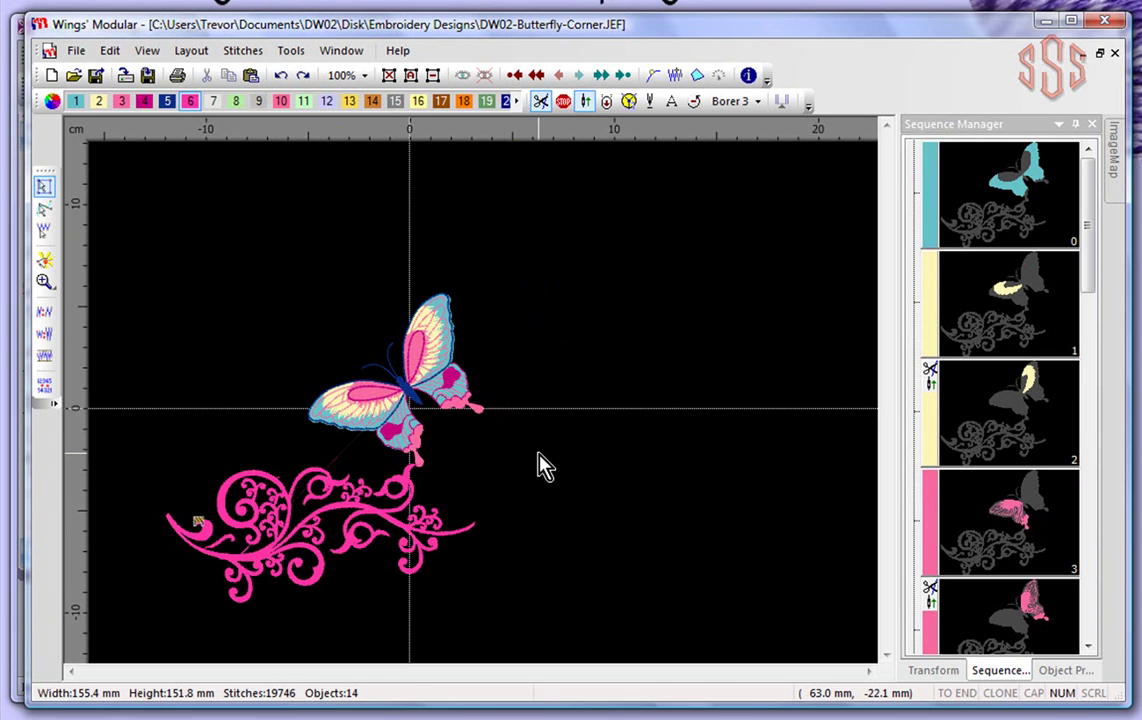
pyautogui.click(281, 77)
pyautogui.click(282, 78)
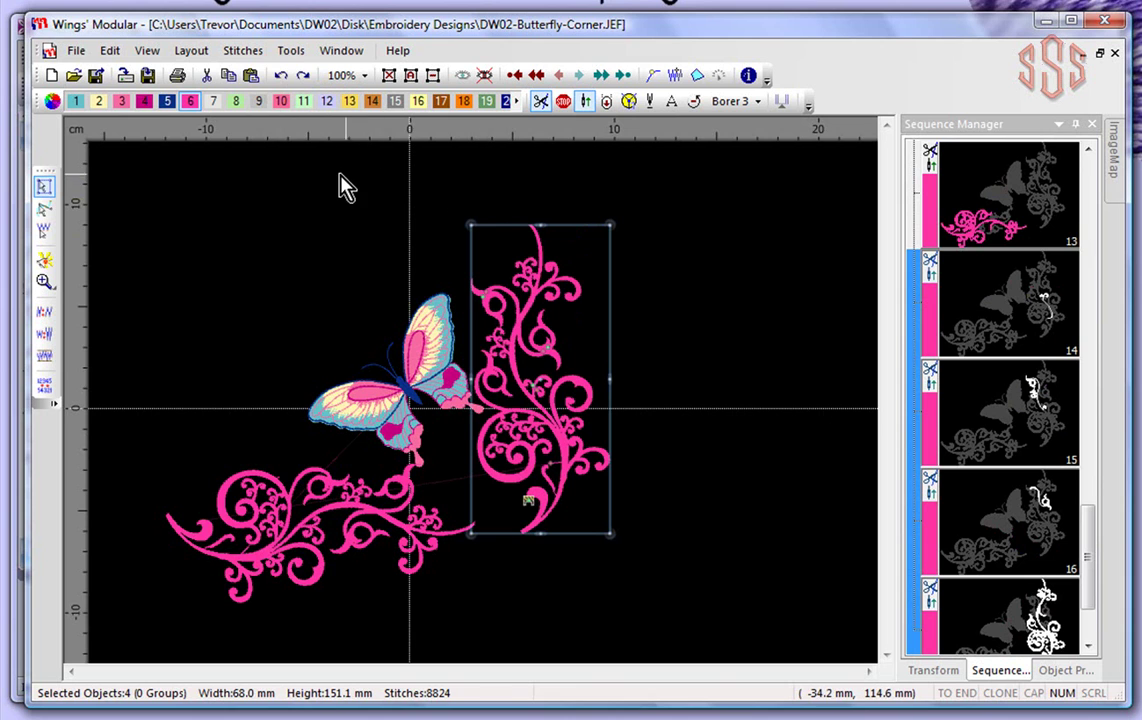
pyautogui.click(287, 85)
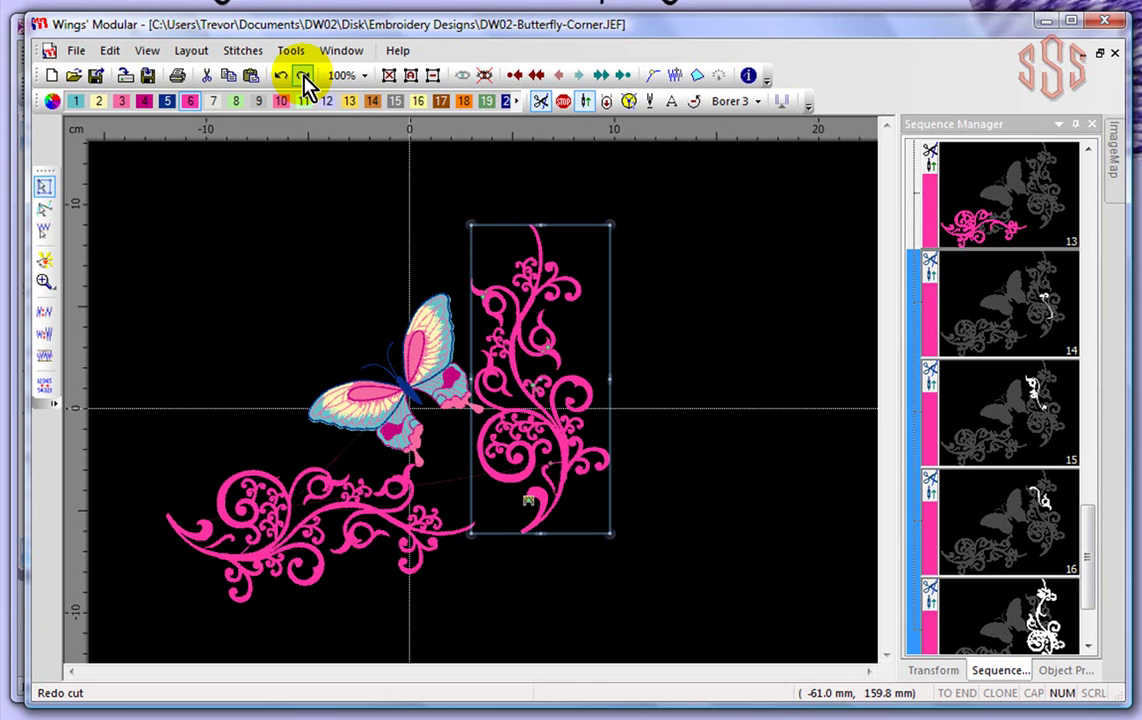
# Step: Redo the cut of the upright scroll, undo it again, and deselect the scroll
pyautogui.click(303, 75)
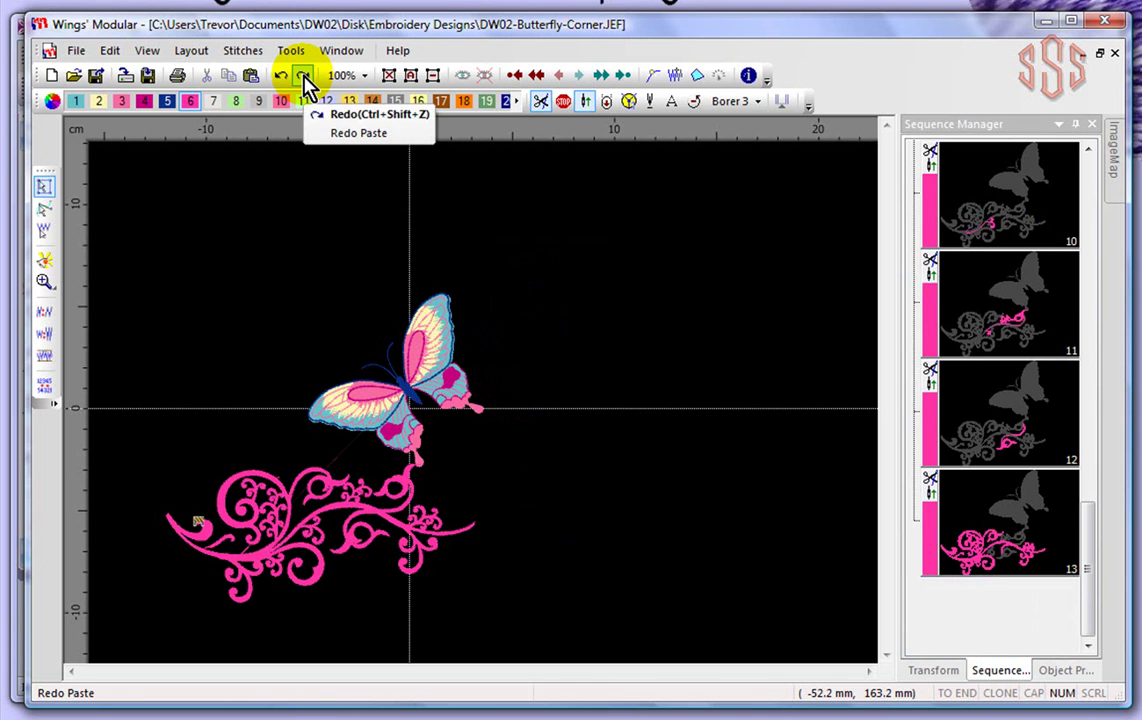
pyautogui.click(280, 77)
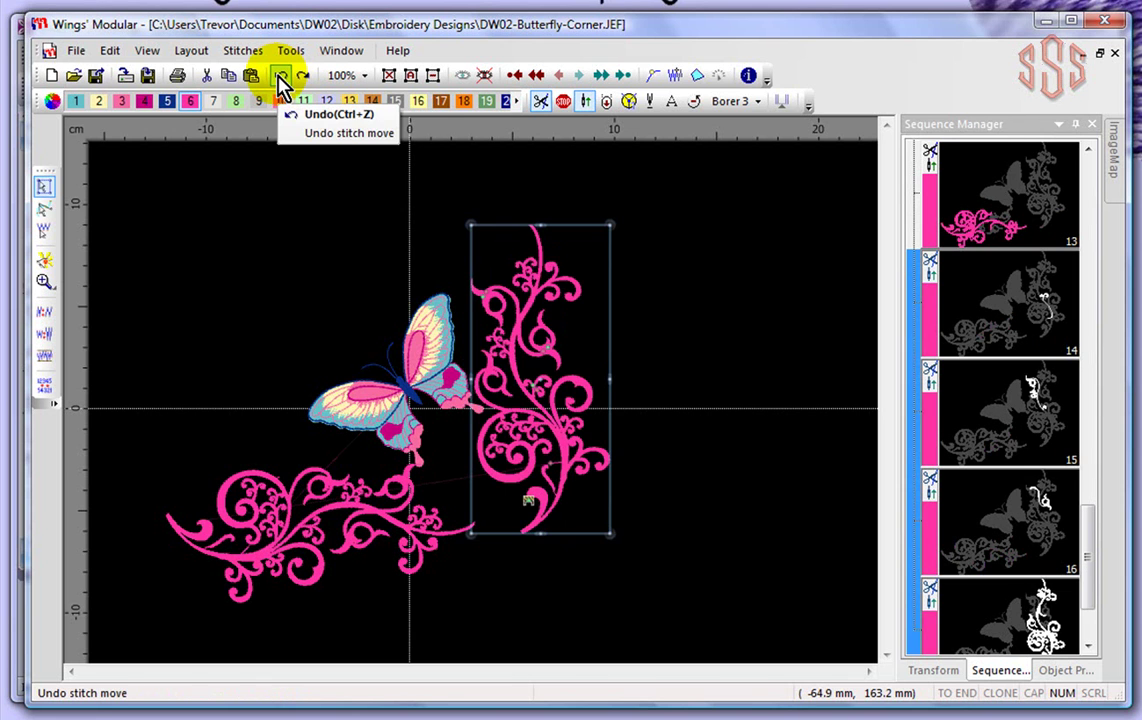
pyautogui.click(327, 196)
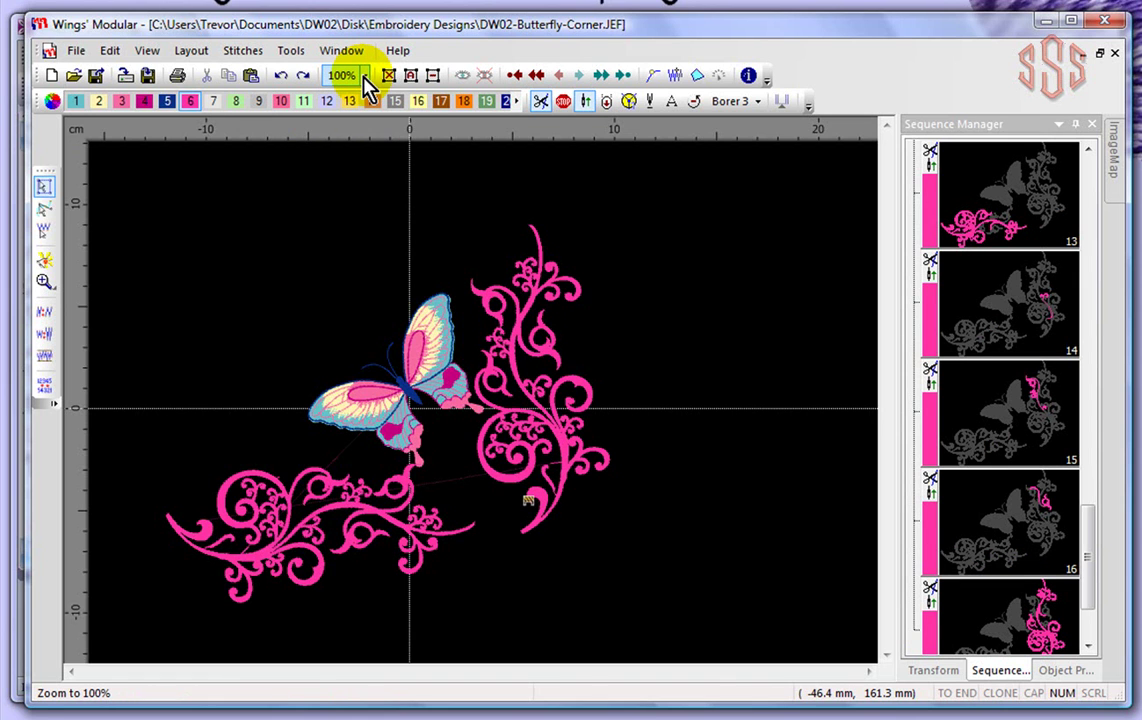
# Step: View the butterfly's stitches at 200% magnification, and return the view to 100%
pyautogui.click(366, 76)
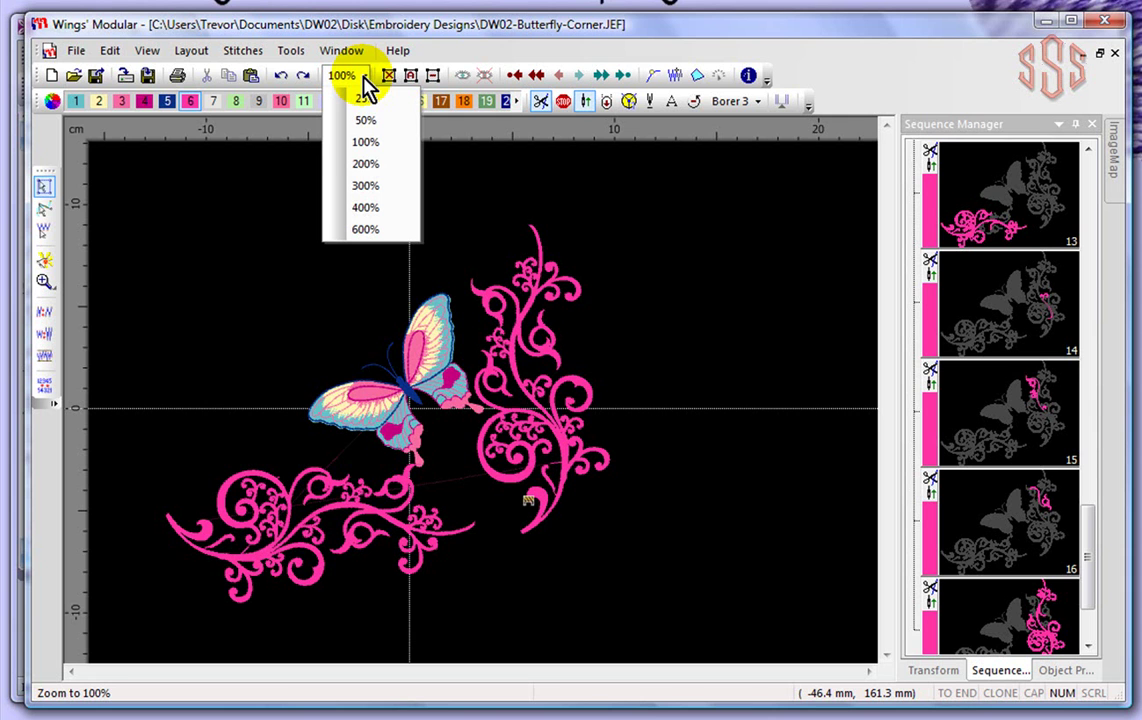
pyautogui.click(364, 166)
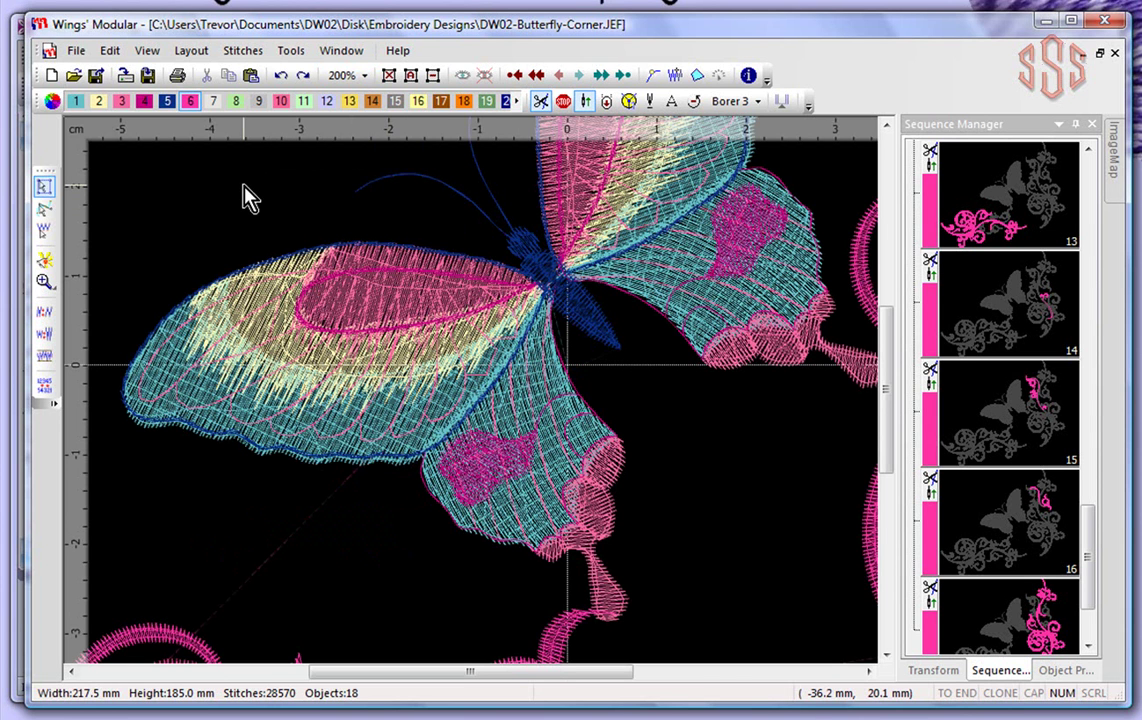
pyautogui.click(364, 75)
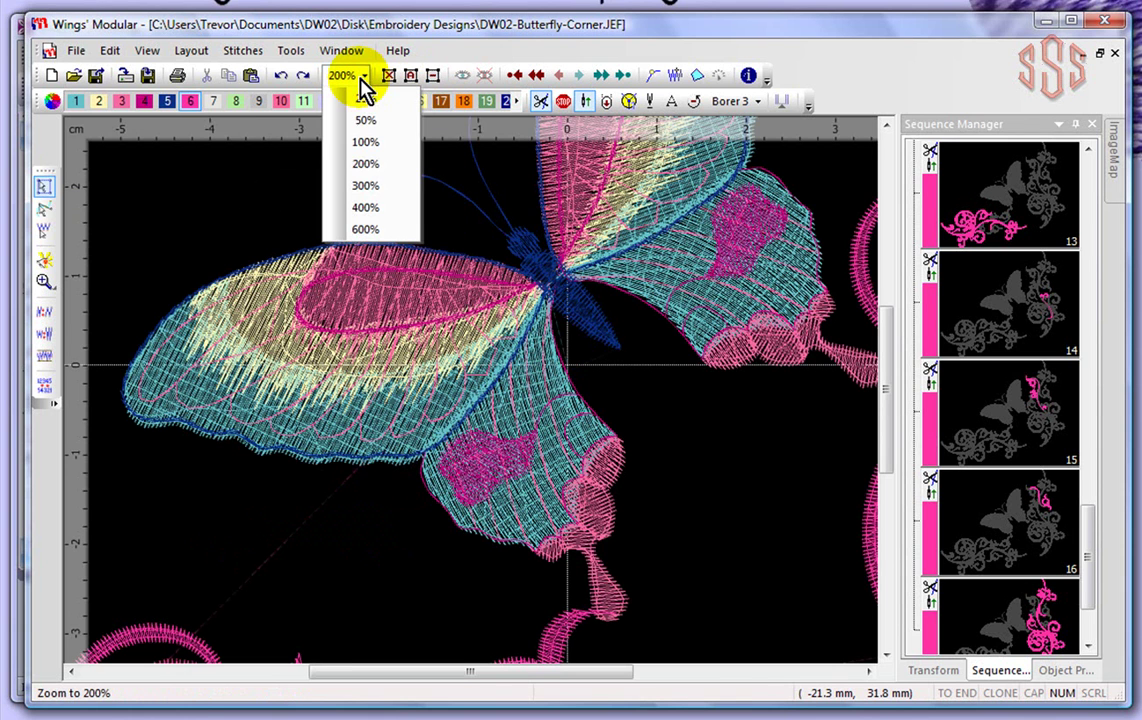
pyautogui.click(368, 141)
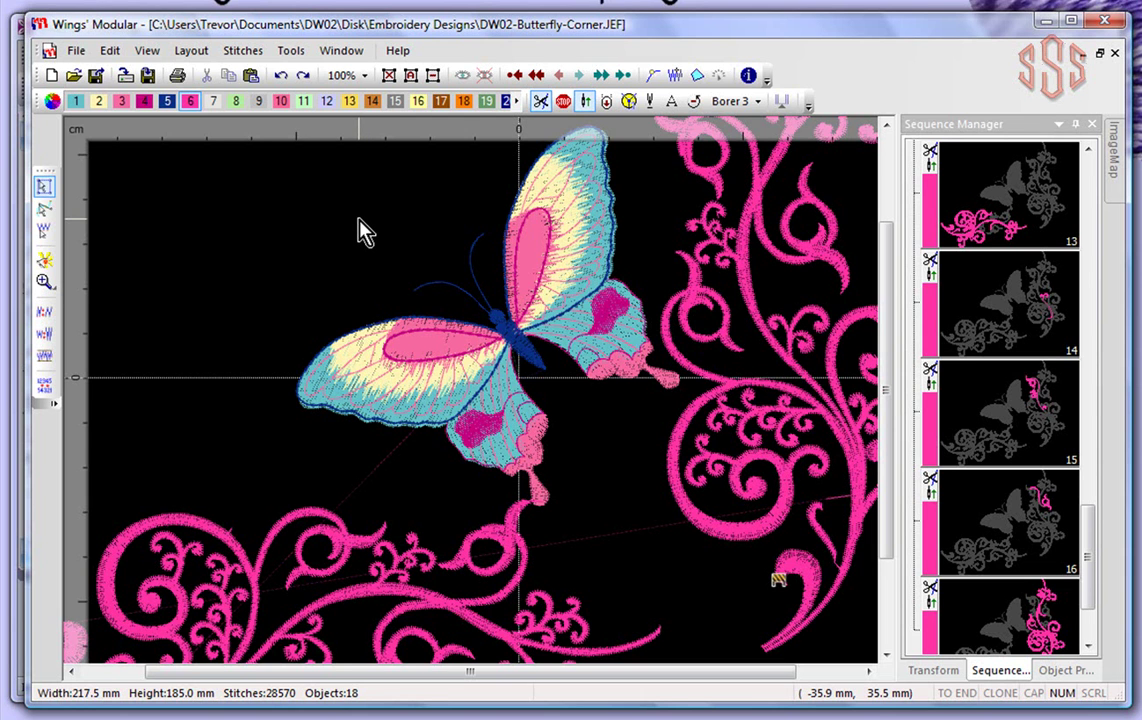
# Step: Examine the whole butterfly corner design with both scrolls at reduced magnification, and restore the 100% view
pyautogui.scroll(-1, 362, 230)
pyautogui.scroll(-1, 358, 220)
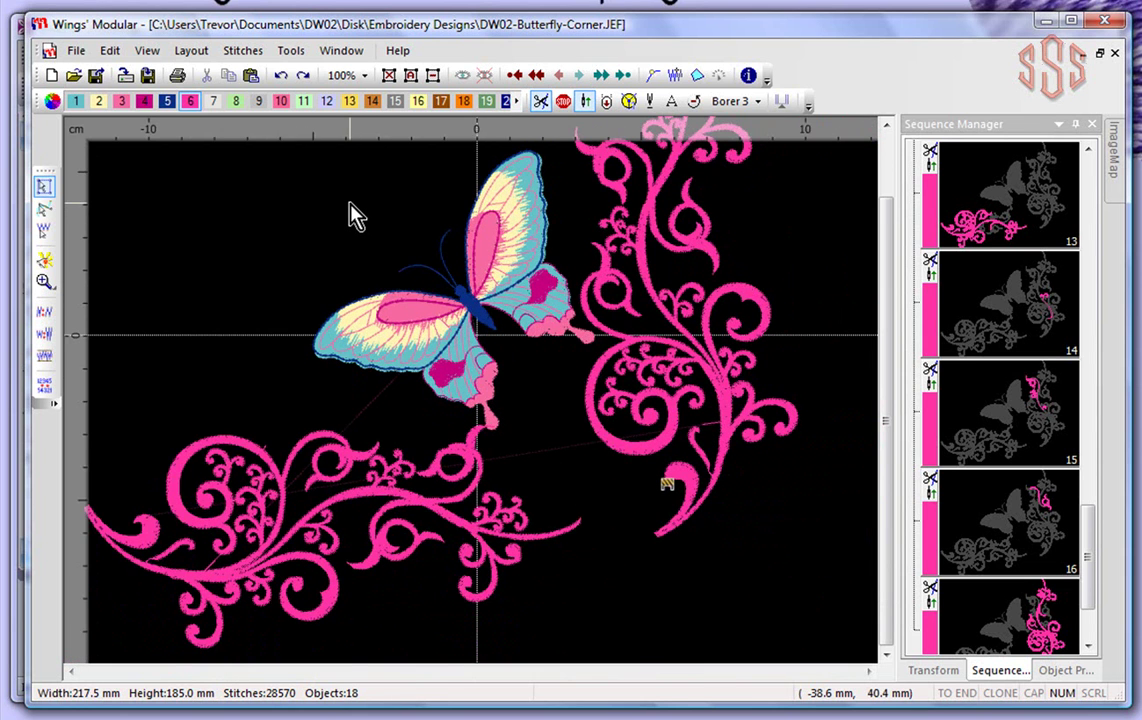
pyautogui.scroll(-1, 350, 207)
pyautogui.scroll(-1, 581, 510)
pyautogui.scroll(-1, 583, 512)
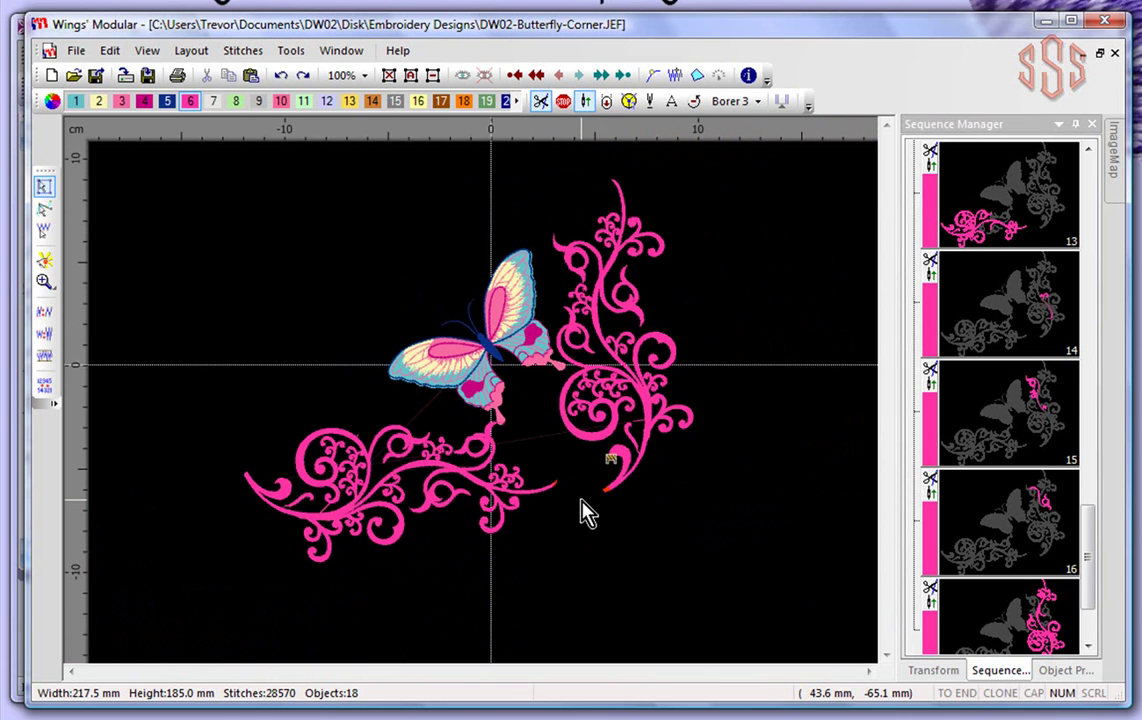
pyautogui.scroll(3, 562, 470)
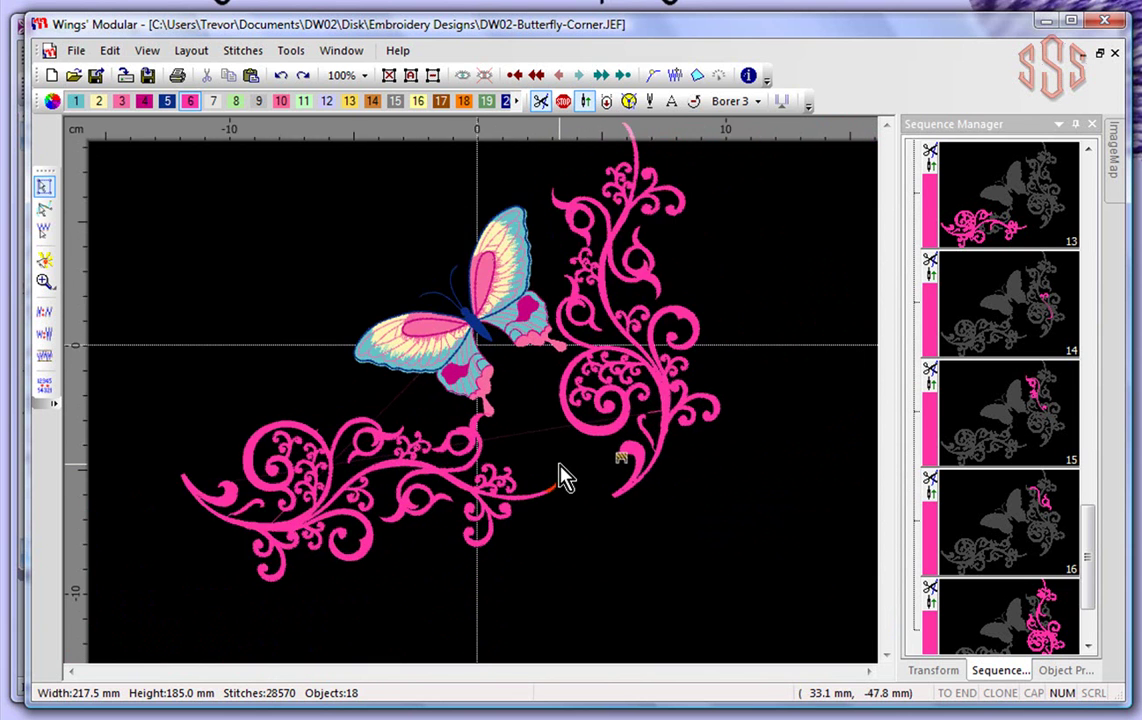
pyautogui.scroll(-3, 562, 478)
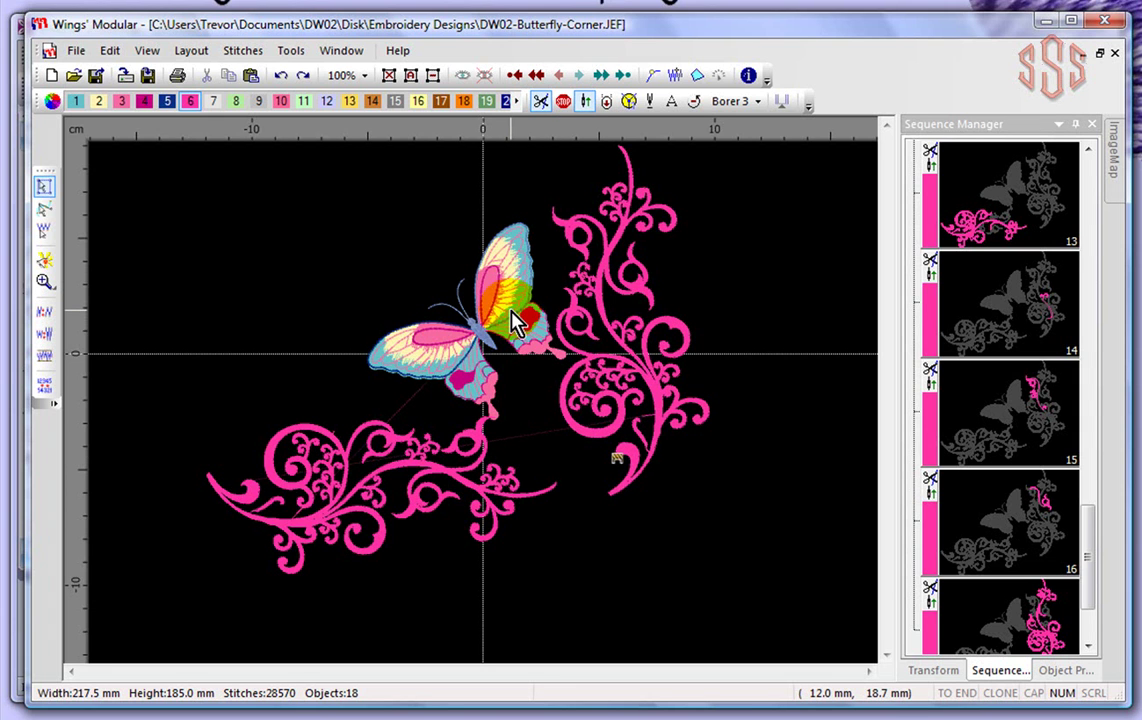
pyautogui.click(366, 76)
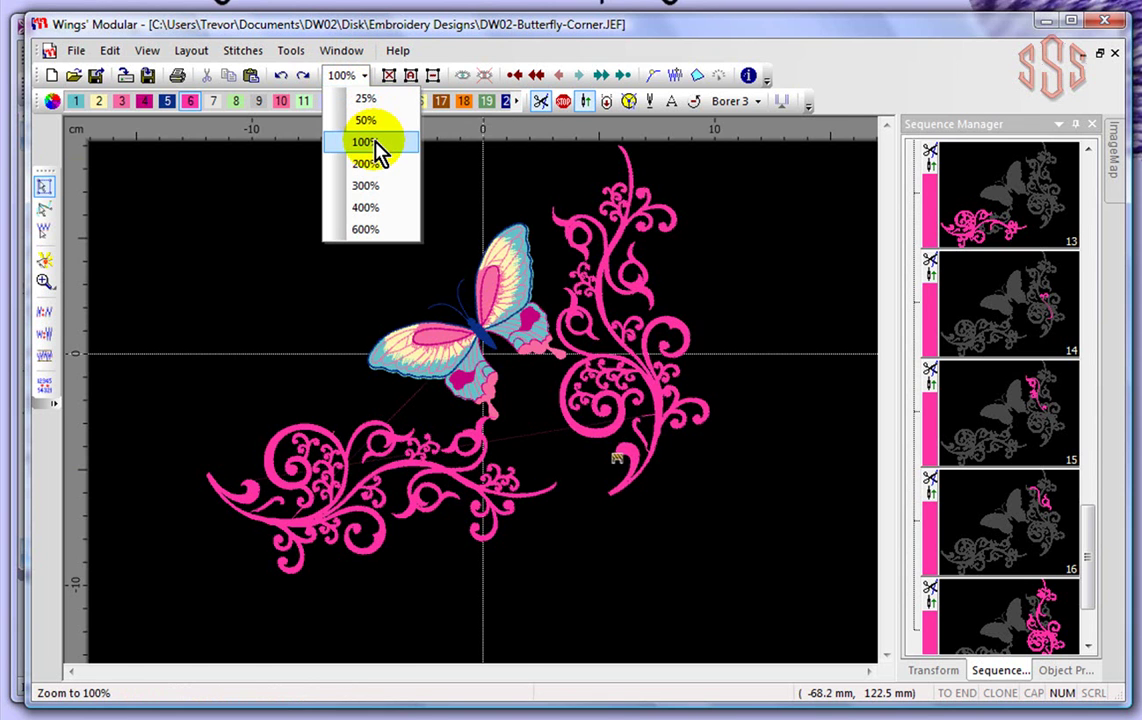
pyautogui.click(379, 147)
pyautogui.click(418, 336)
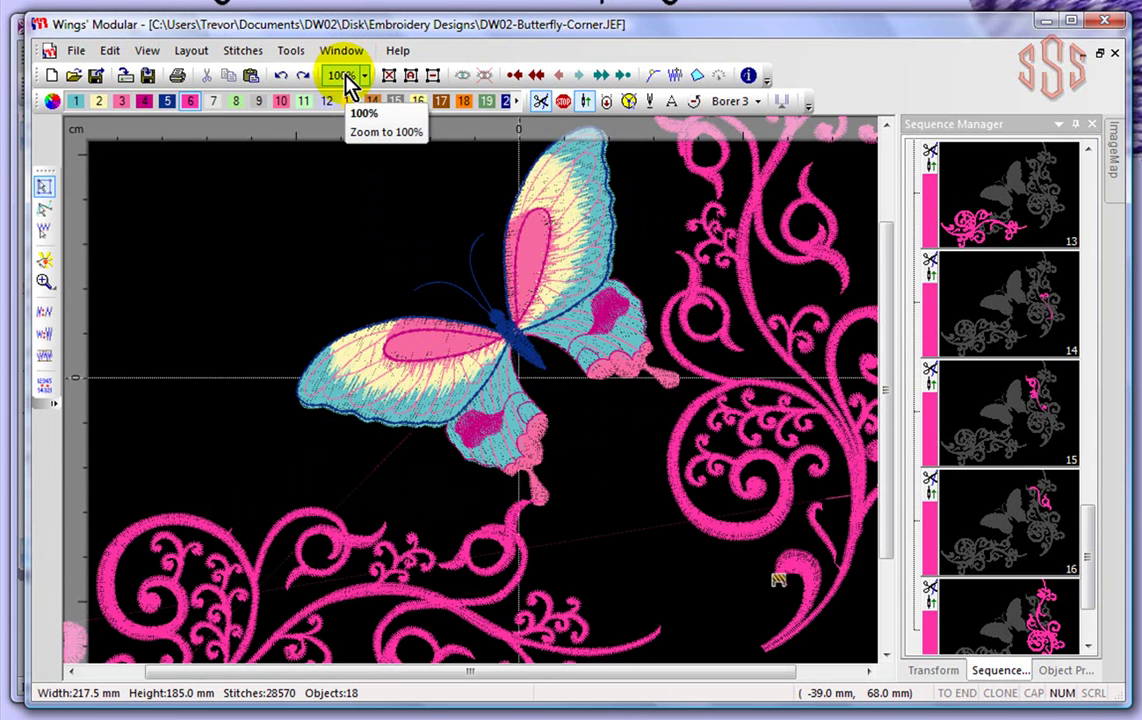
# Step: Select all objects of the butterfly corner design, and unselect them
pyautogui.click(433, 80)
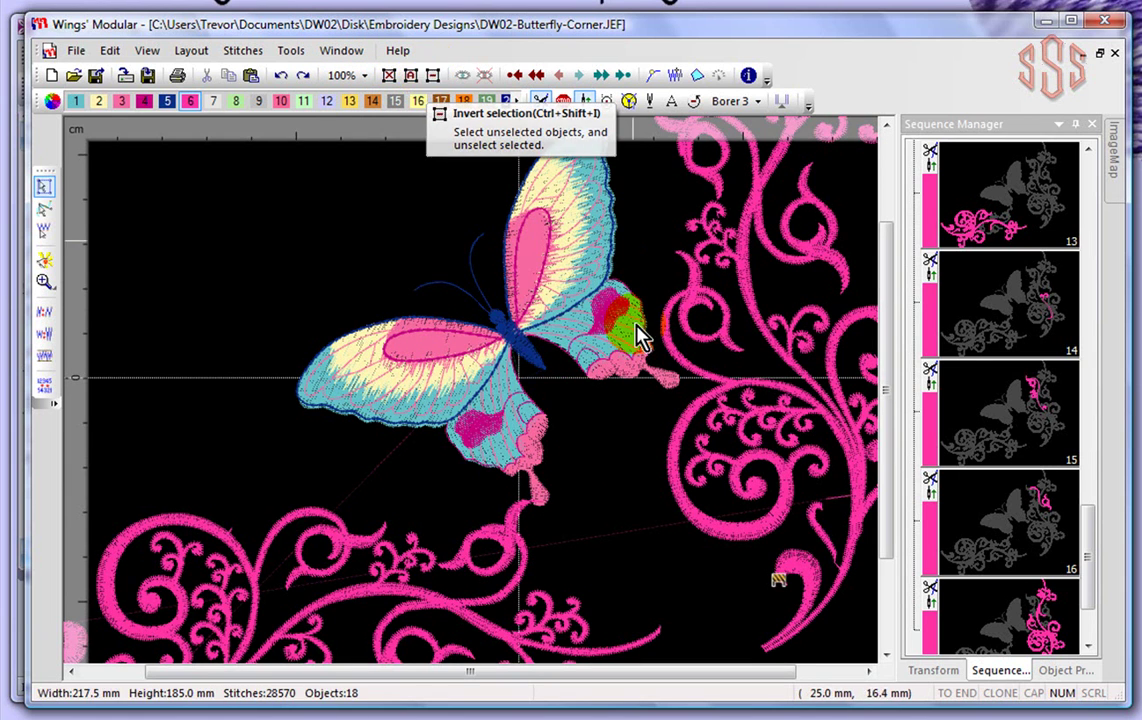
pyautogui.scroll(-2, 637, 346)
pyautogui.scroll(-1, 636, 346)
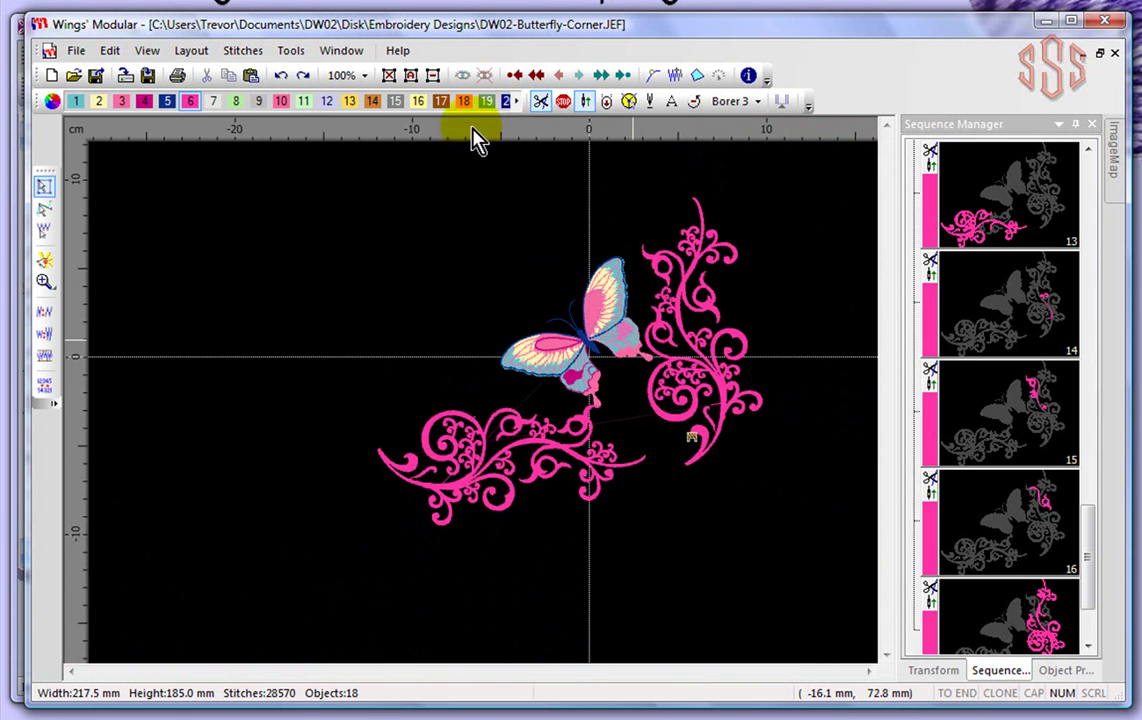
pyautogui.click(410, 76)
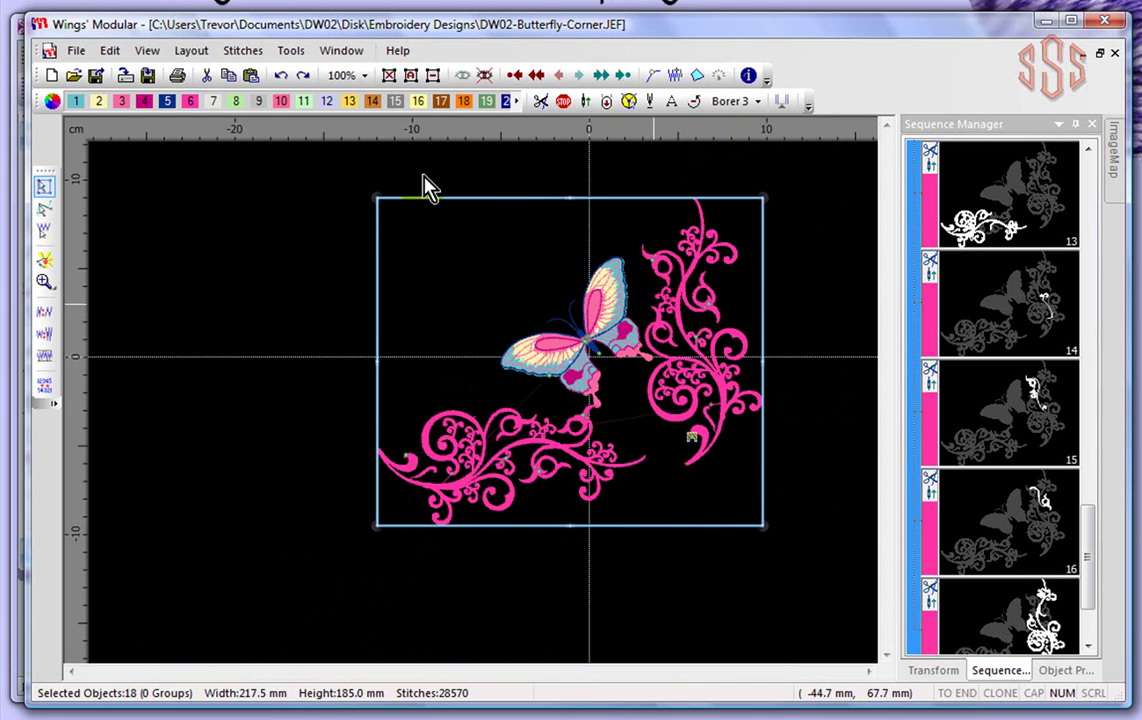
pyautogui.click(389, 76)
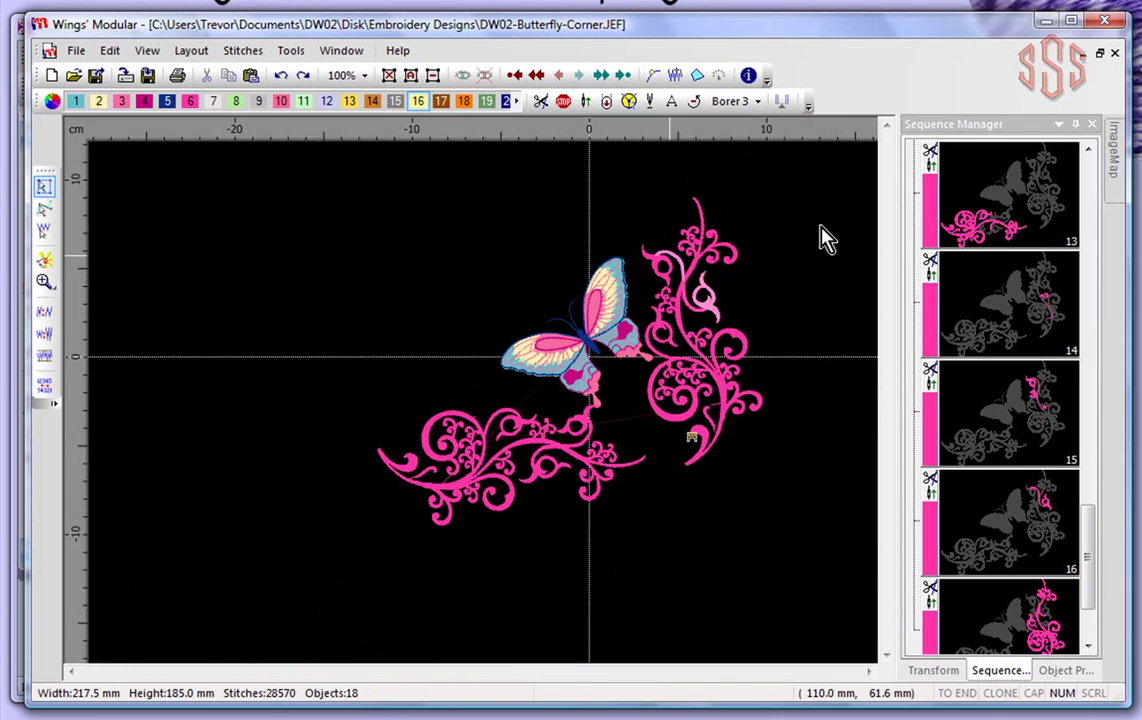
# Step: Select the upright pink scroll and invert the selection repeatedly, ending with the butterfly and the horizontal scroll selected
pyautogui.moveTo(815, 176); pyautogui.dragTo(637, 514)
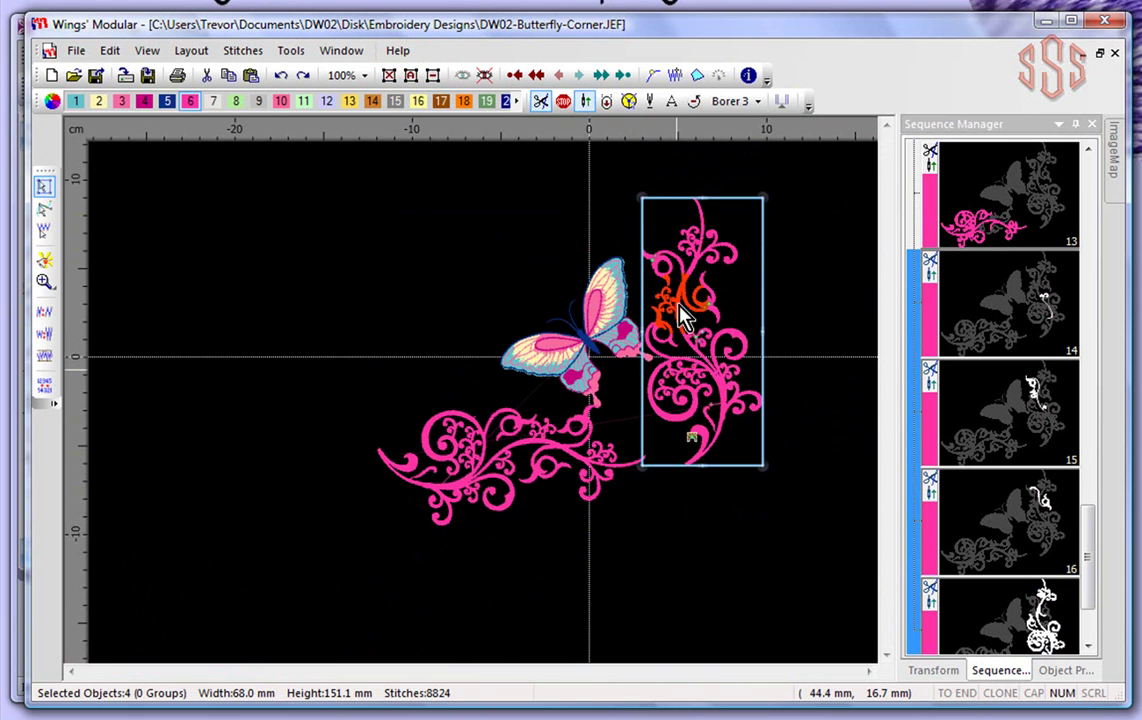
pyautogui.click(435, 82)
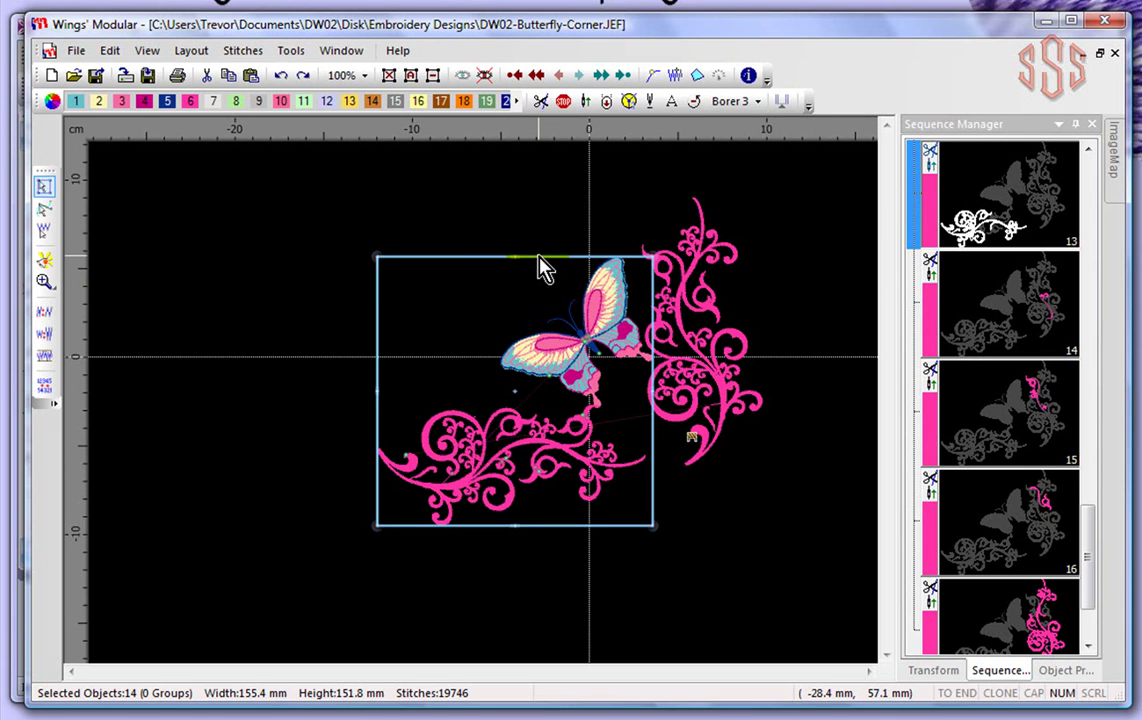
pyautogui.click(434, 80)
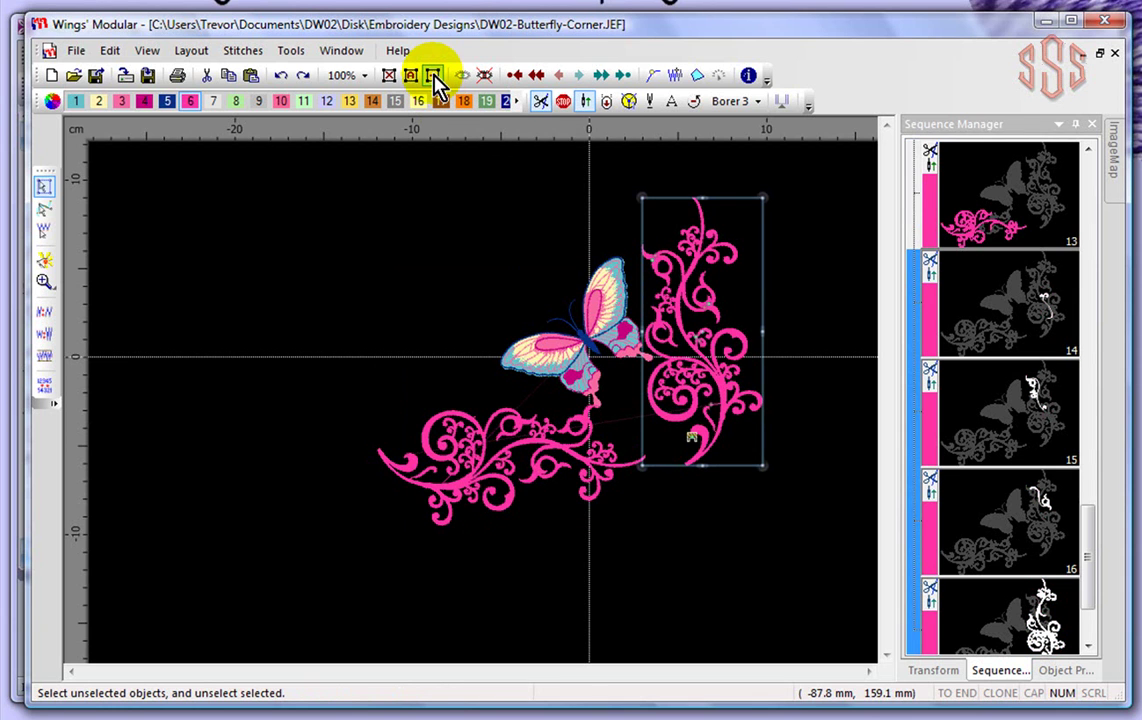
pyautogui.click(434, 80)
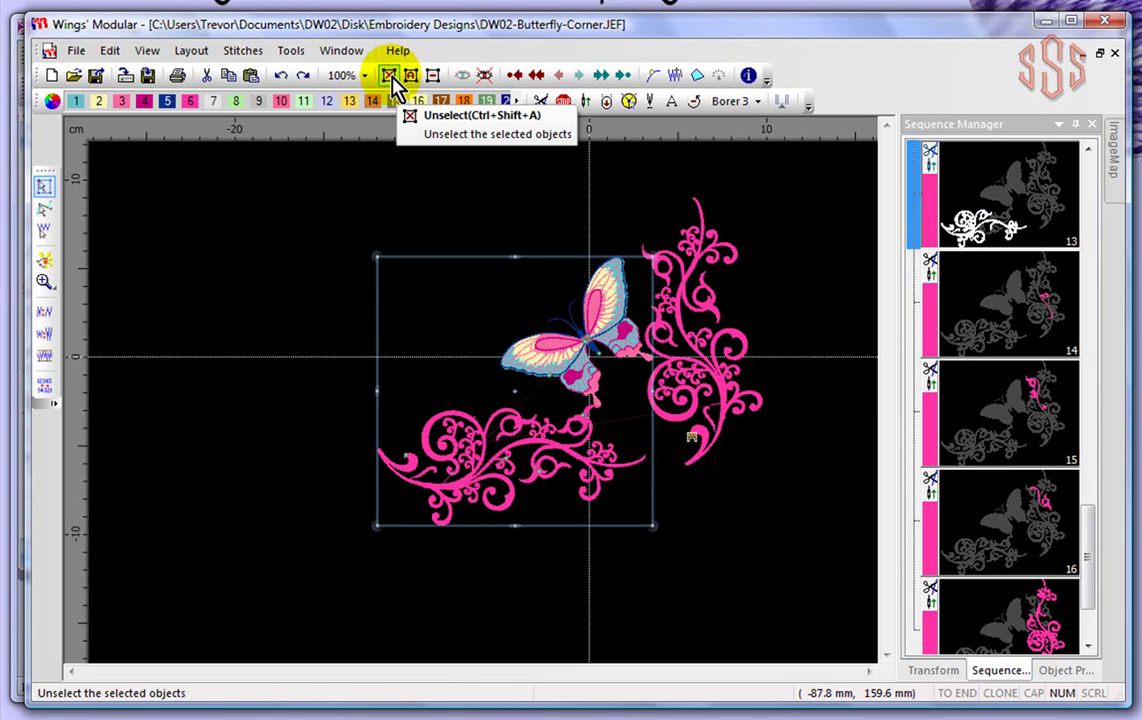
# Step: Unselect the butterfly and the horizontal scroll, select the upright scroll's largest object, and clear that selection
pyautogui.click(392, 80)
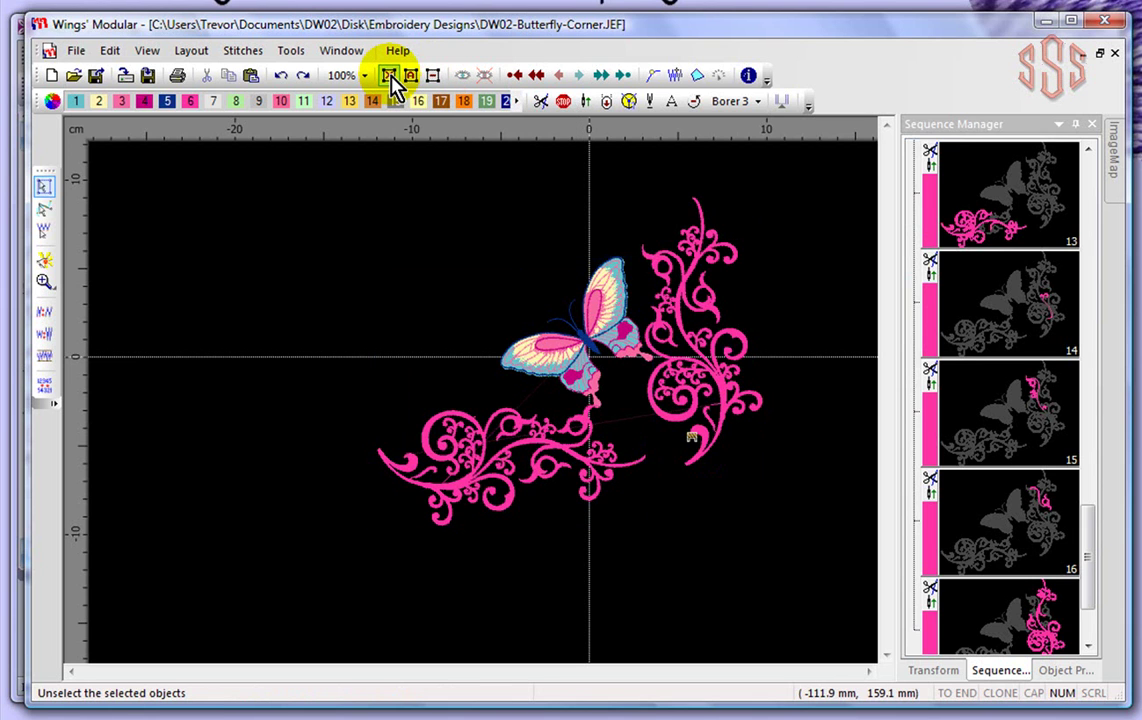
pyautogui.click(706, 259)
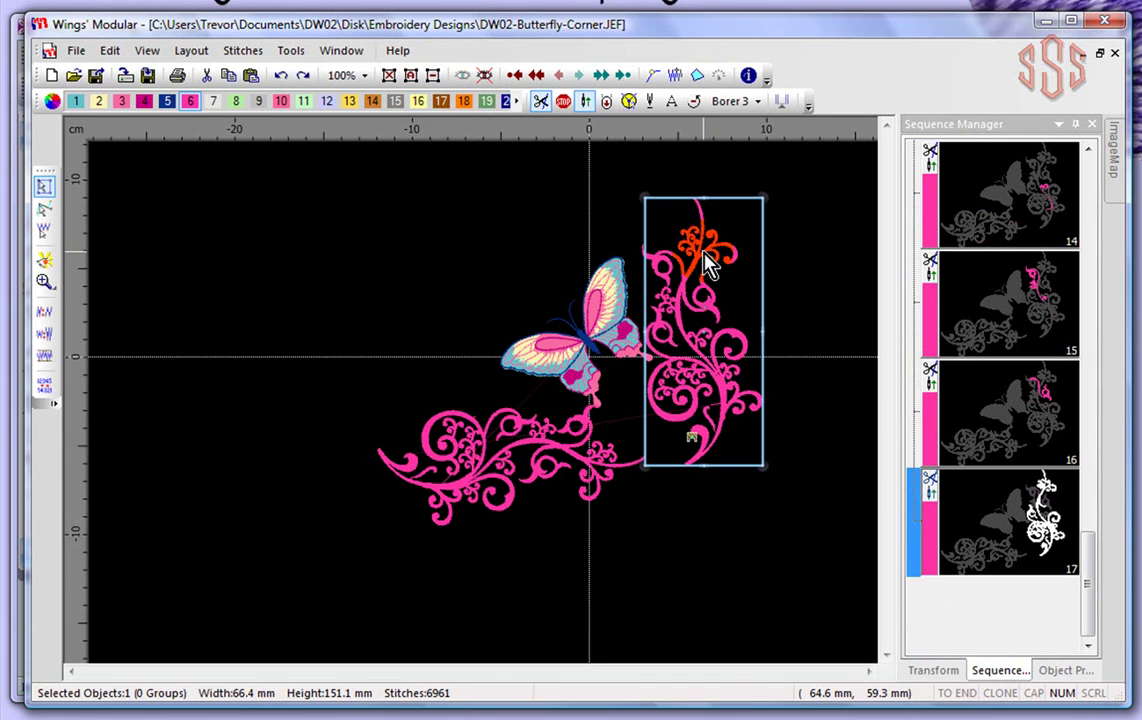
pyautogui.click(812, 258)
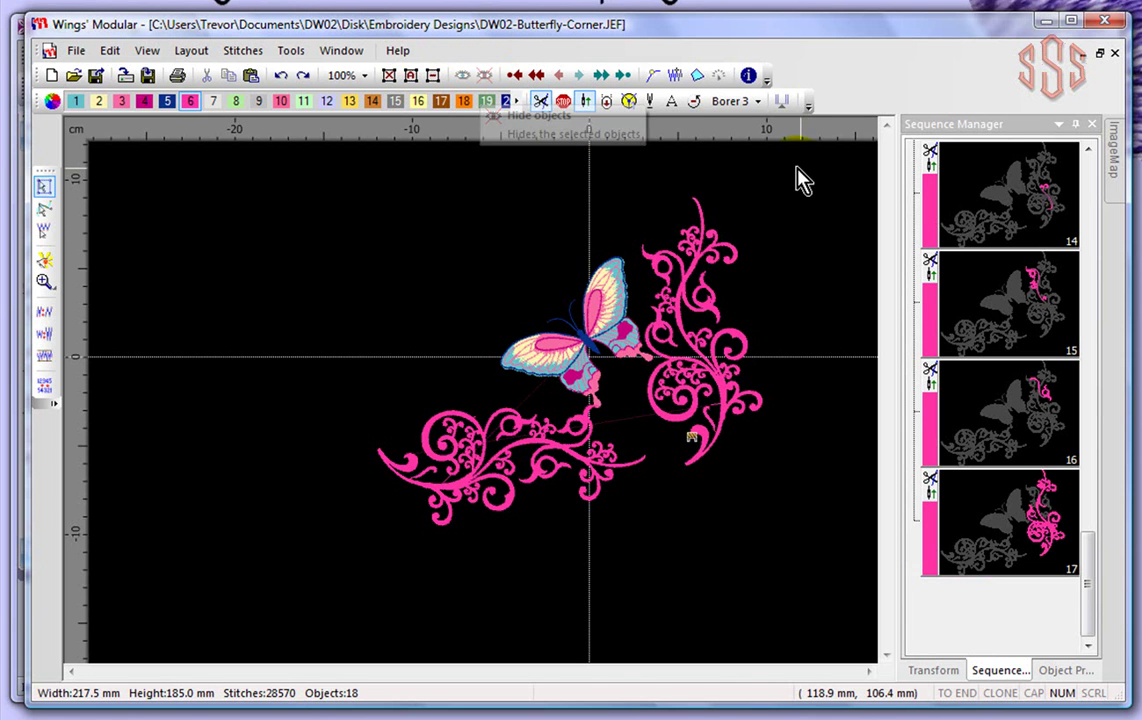
# Step: Select all four objects of the upright scroll, hide them, and show all hidden objects again
pyautogui.moveTo(658, 385); pyautogui.dragTo(643, 507)
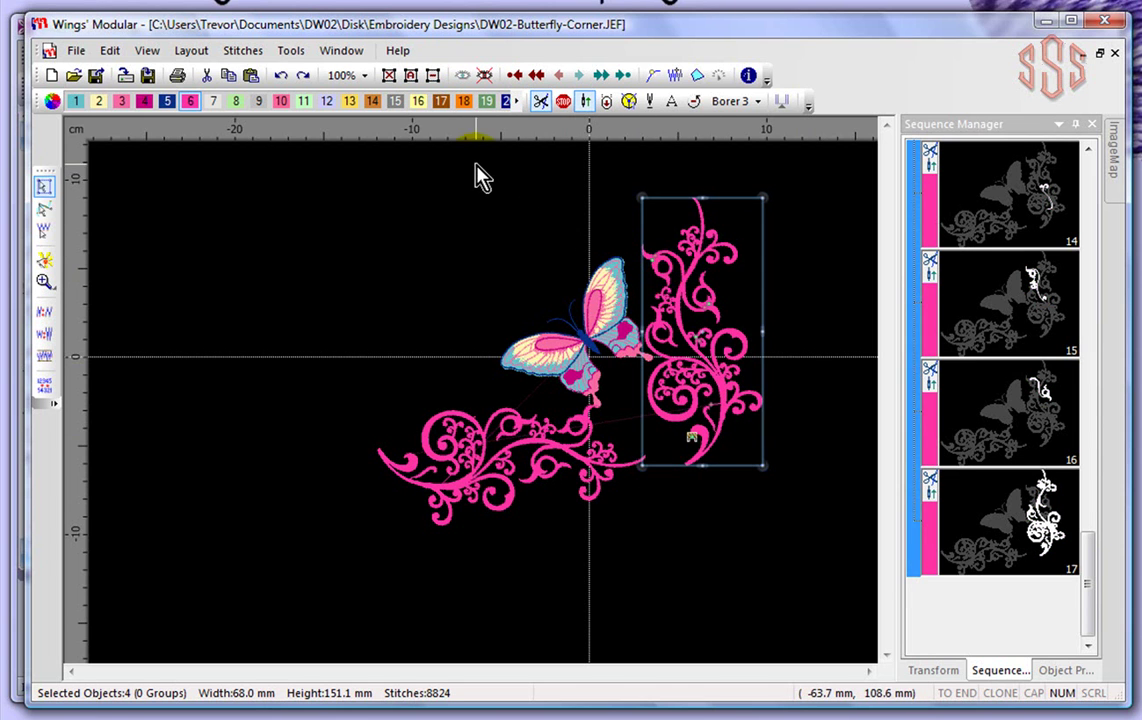
pyautogui.click(484, 75)
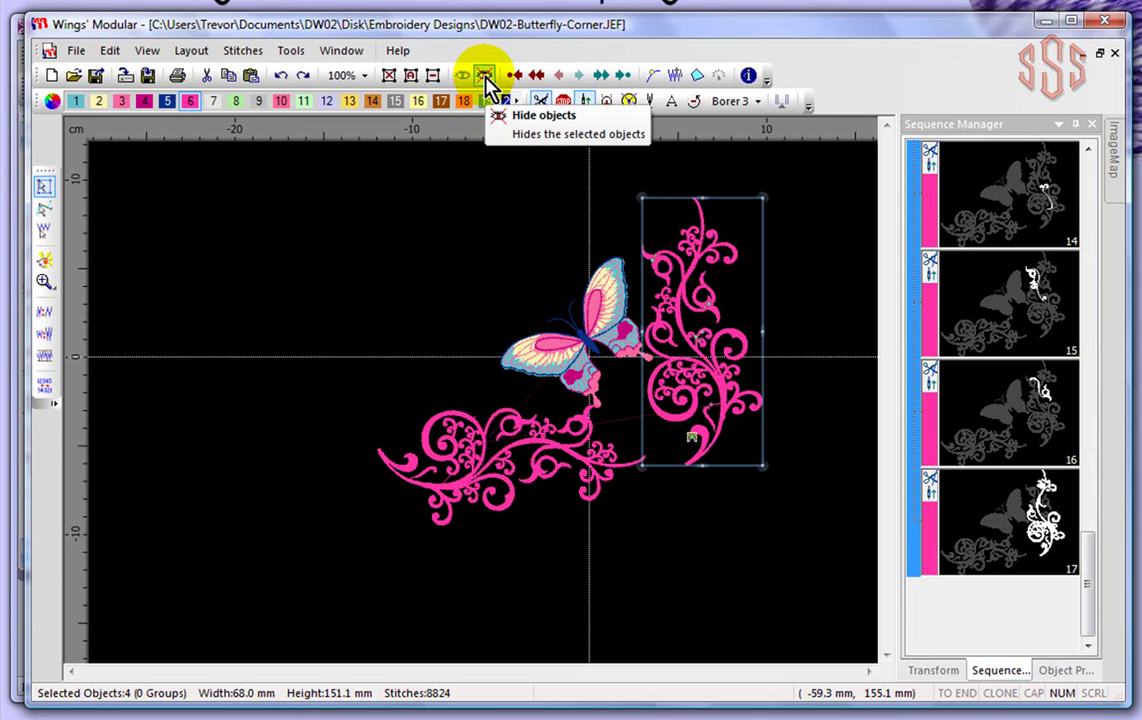
pyautogui.click(484, 77)
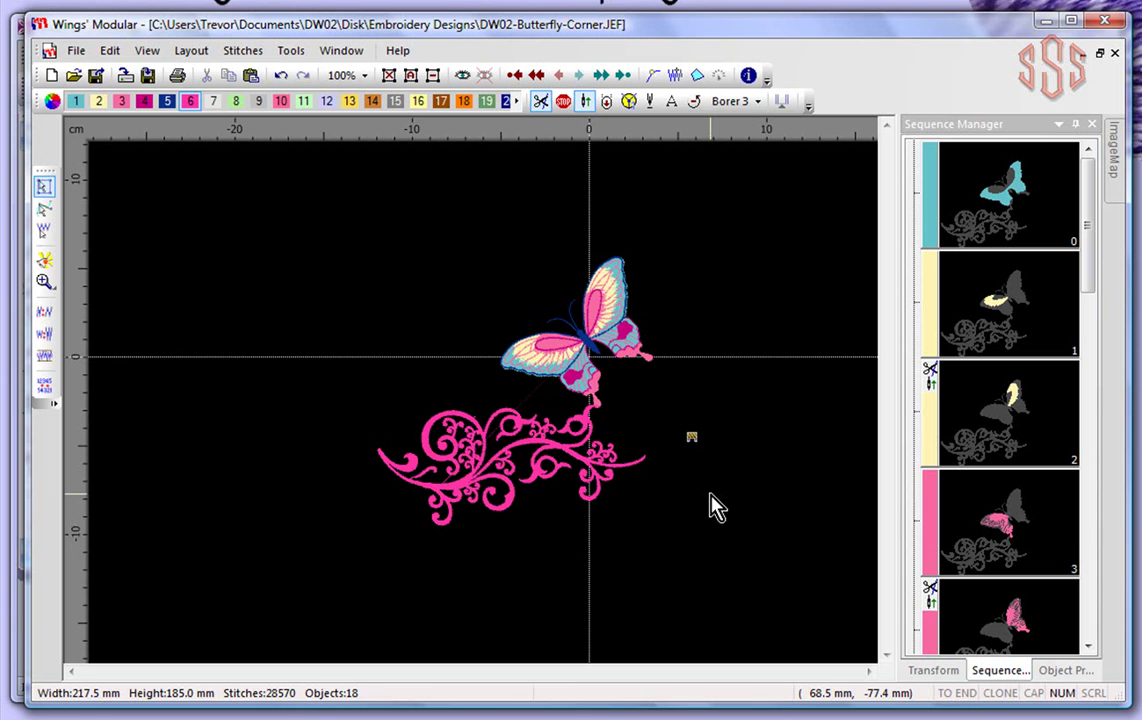
pyautogui.click(463, 77)
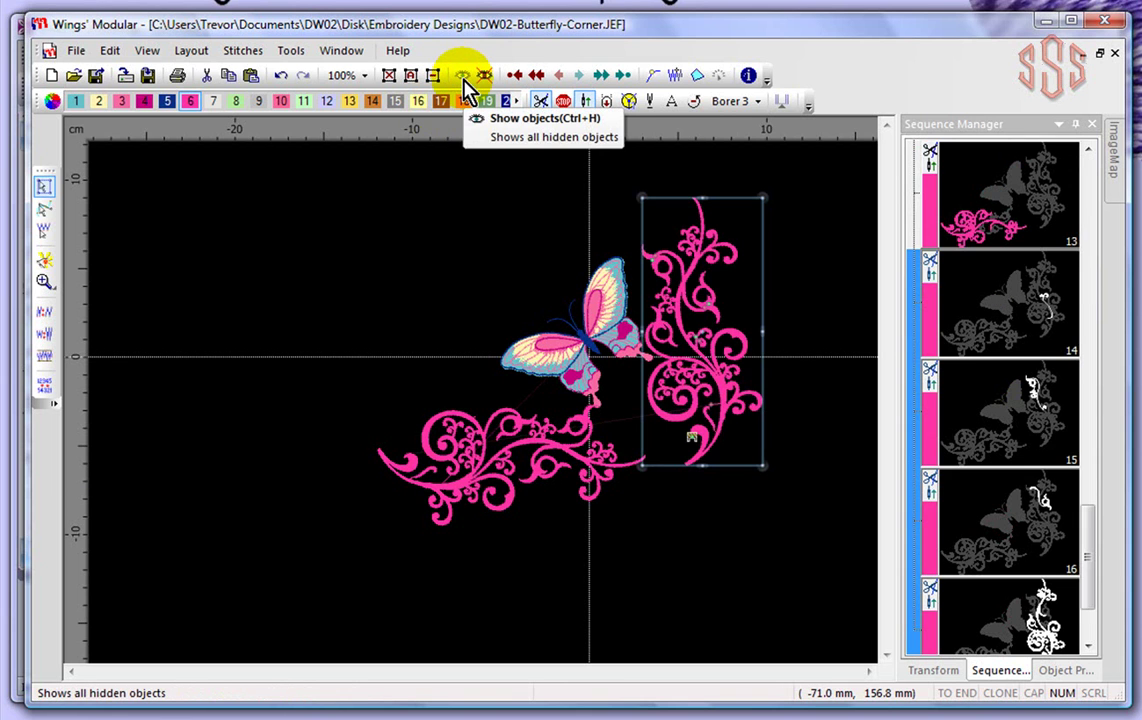
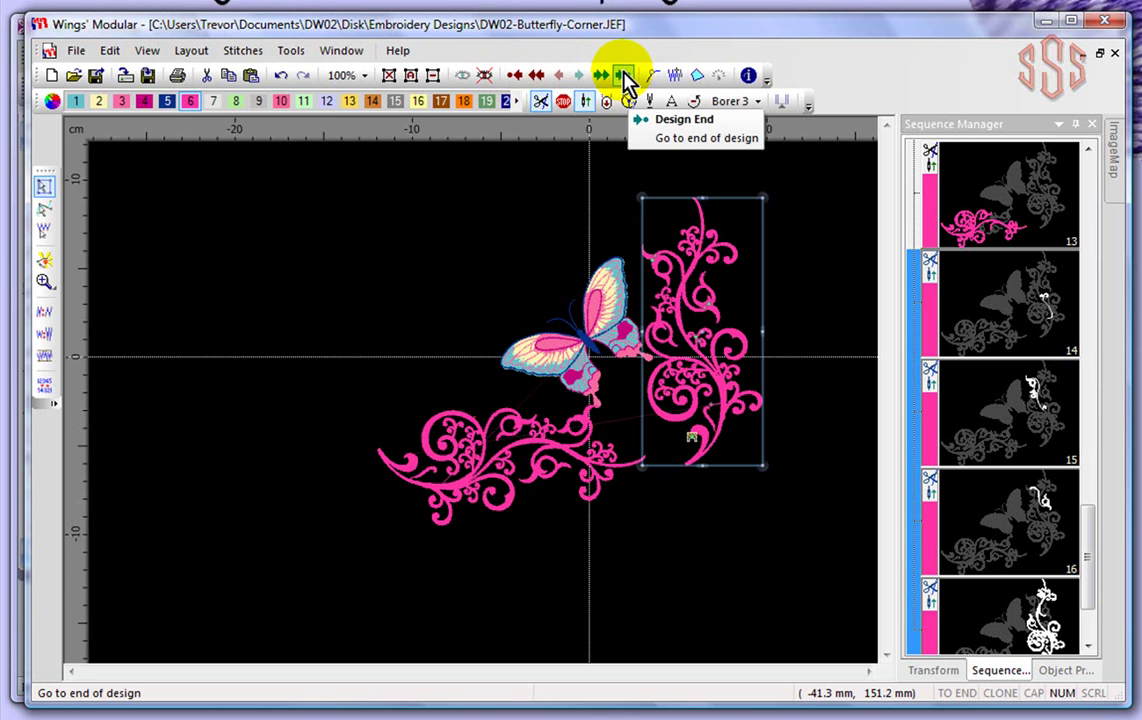
# Step: Go to the first object of the design, to its last object, and back to the design start
pyautogui.click(514, 76)
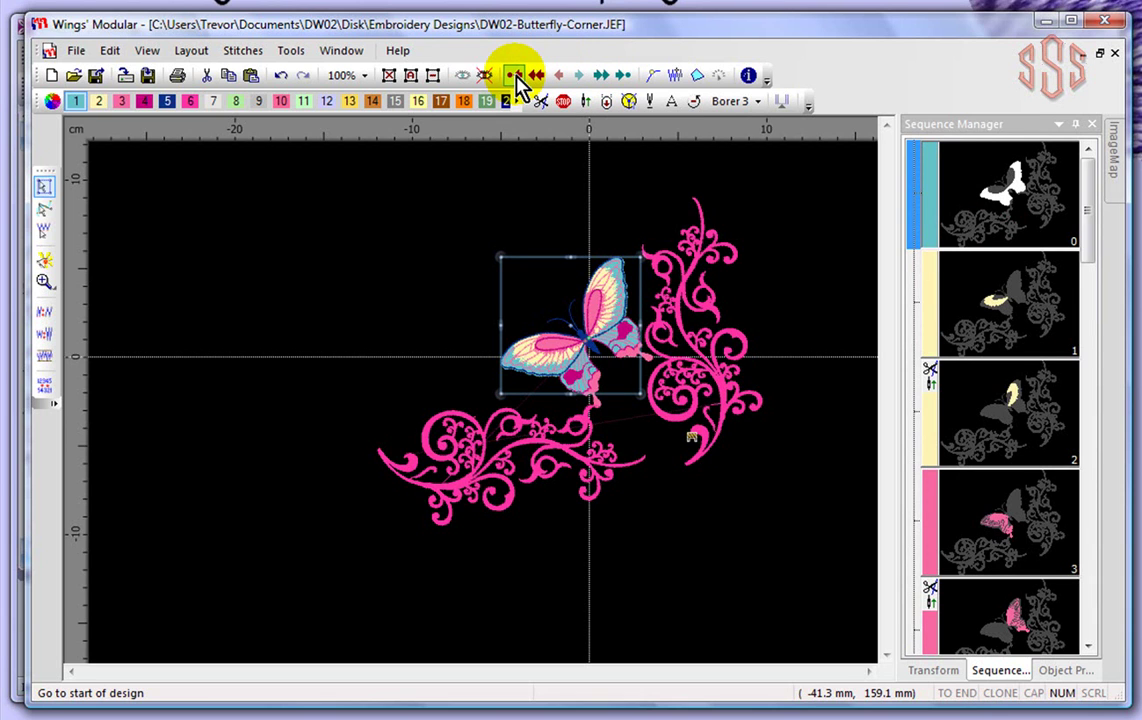
pyautogui.click(624, 76)
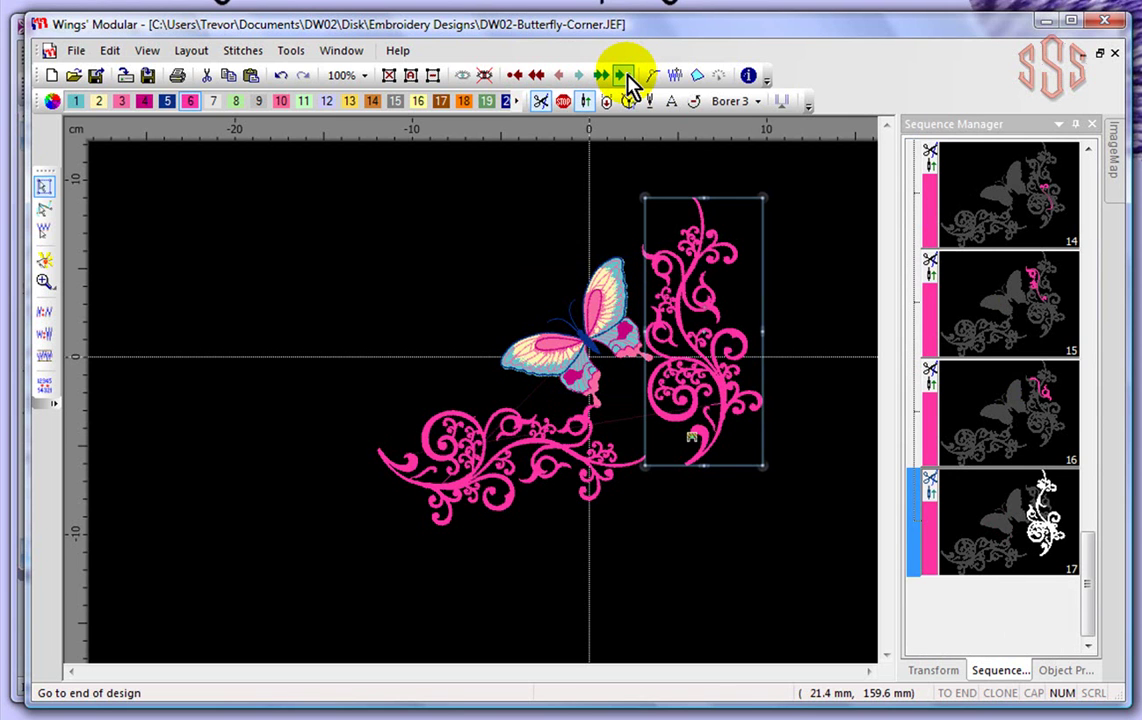
pyautogui.click(512, 76)
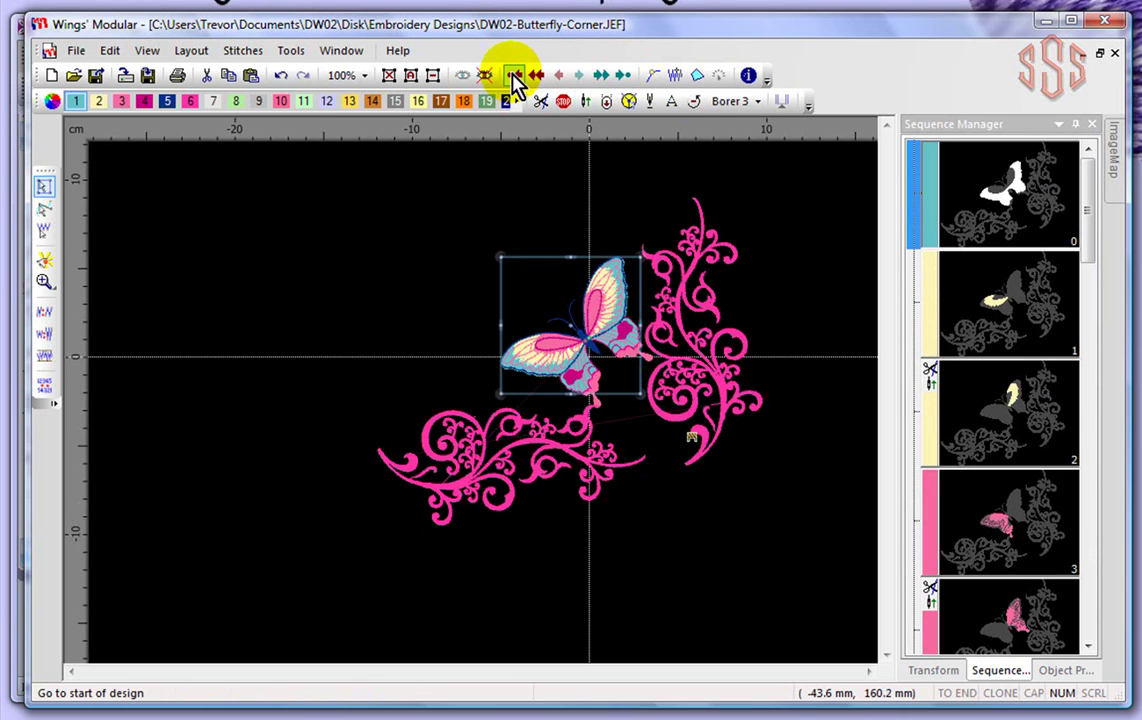
# Step: Advance object by object through the stitching sequence from the design start to object 11 in the horizontal scroll
pyautogui.click(599, 77)
pyautogui.click(599, 77)
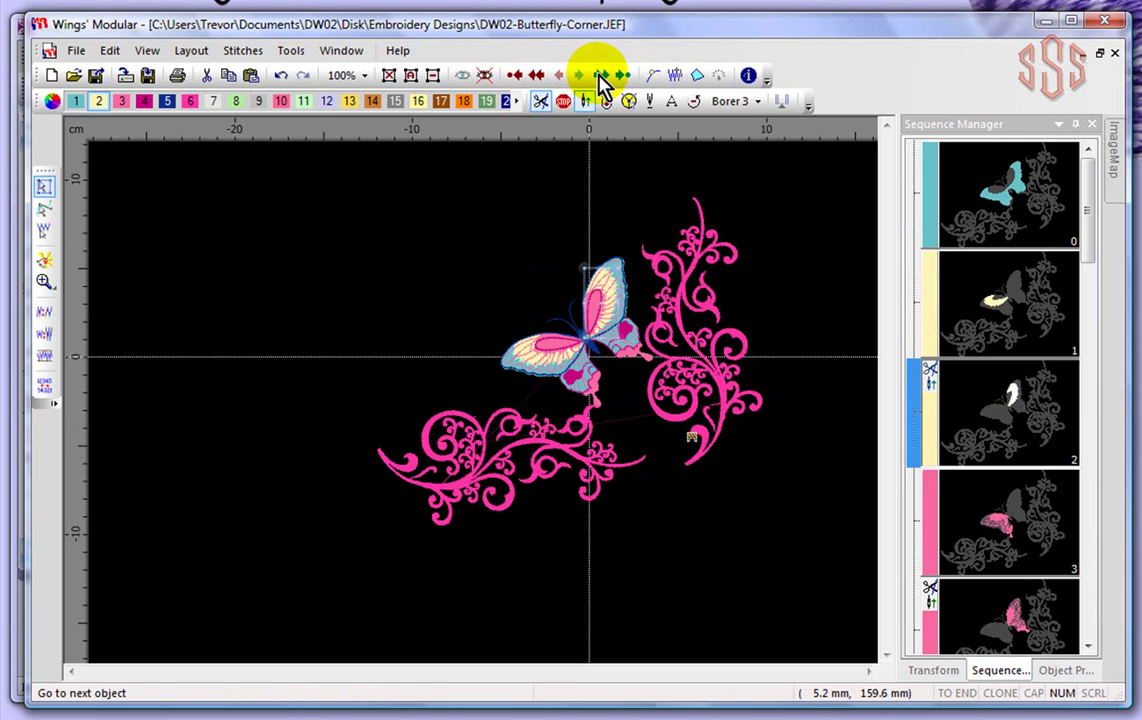
pyautogui.click(599, 77)
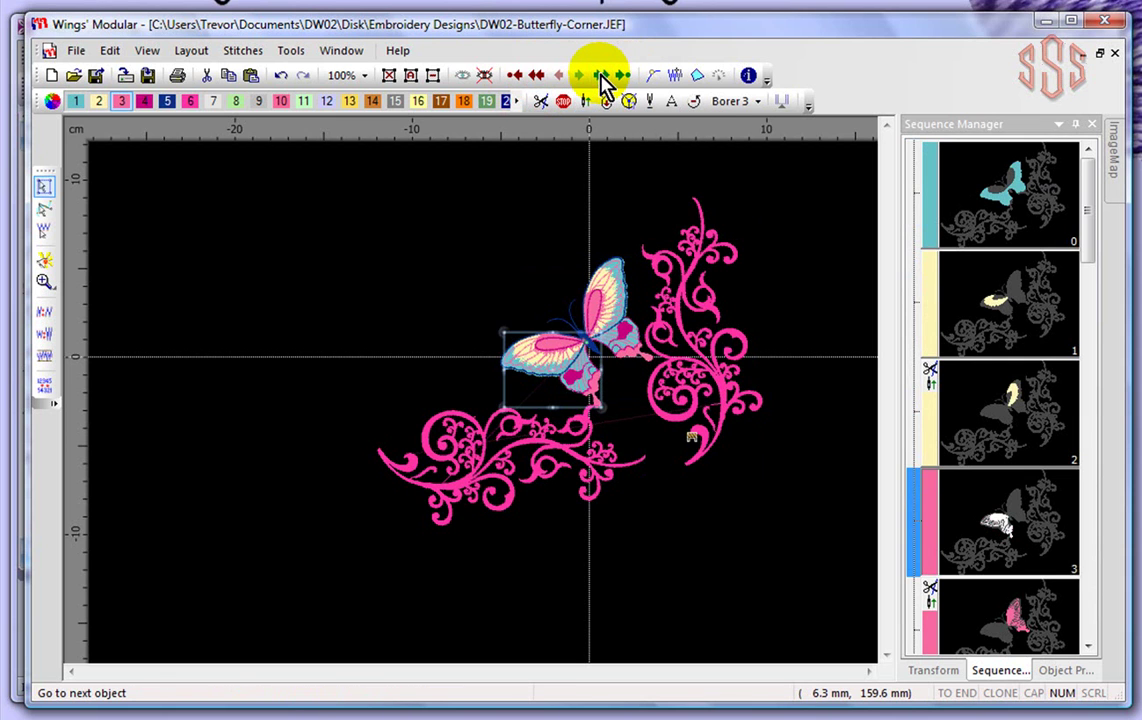
pyautogui.click(599, 77)
pyautogui.click(601, 77)
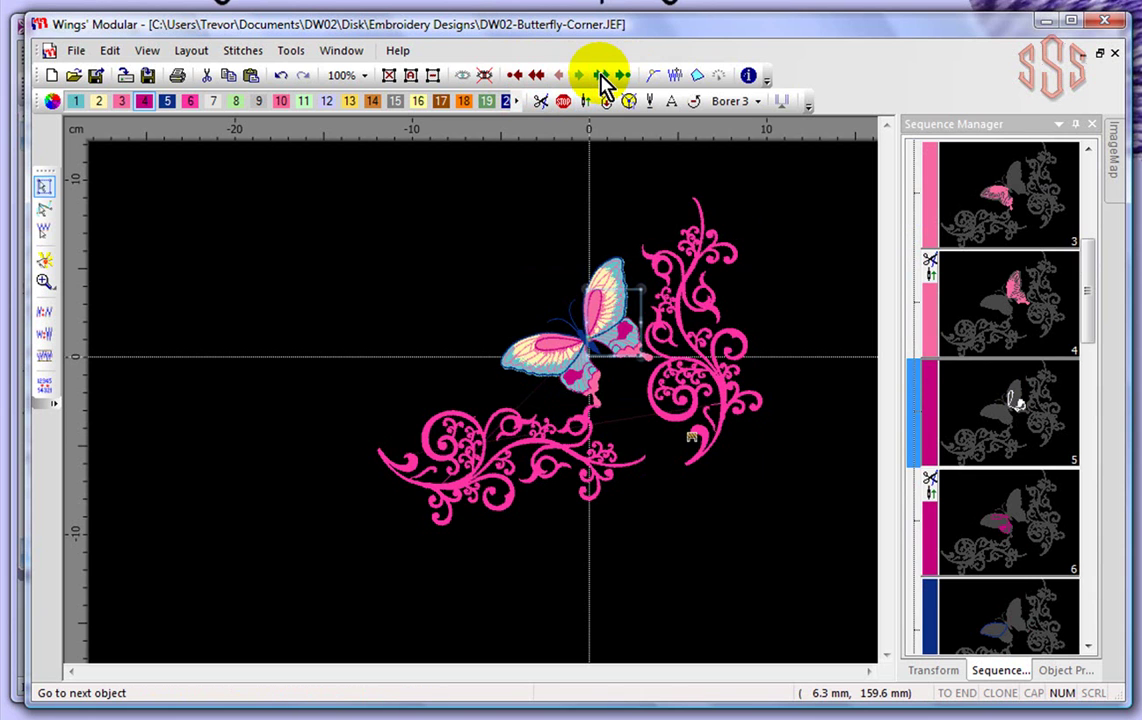
pyautogui.click(601, 77)
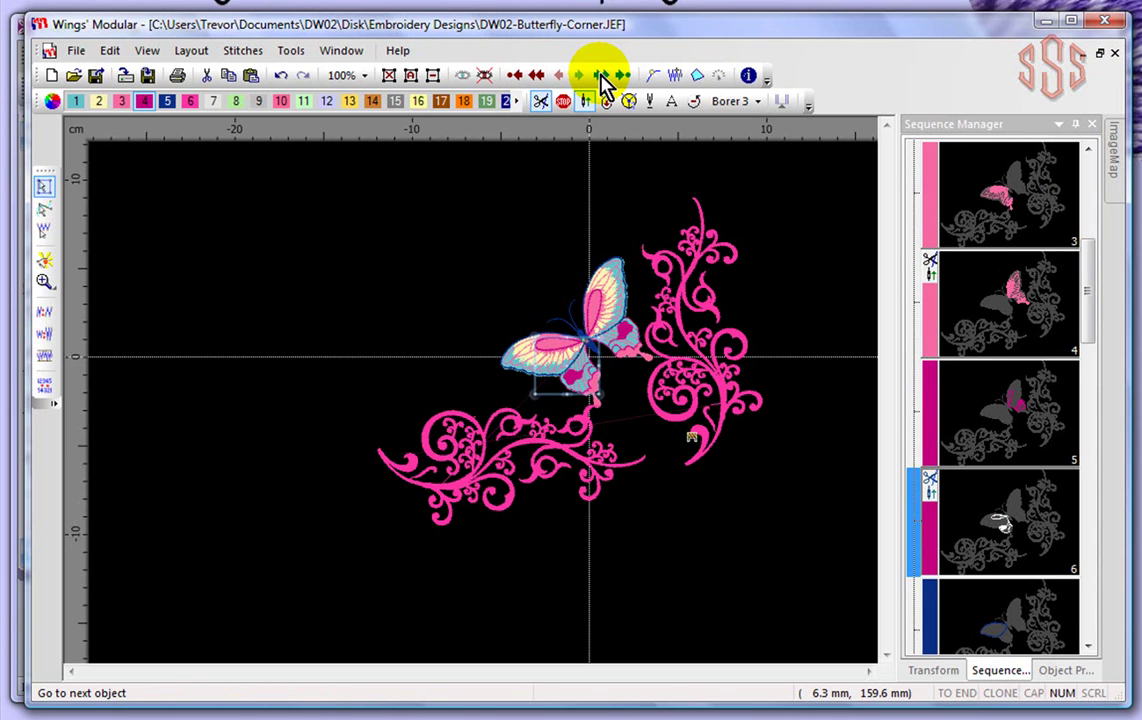
pyautogui.click(601, 77)
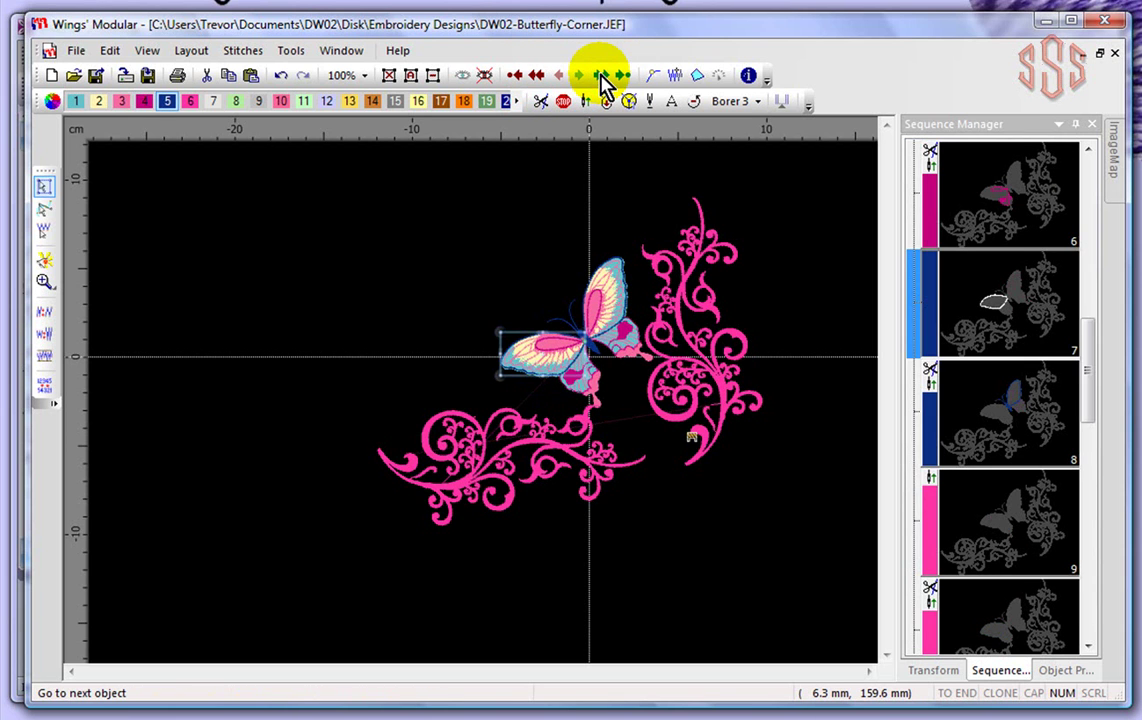
pyautogui.click(601, 77)
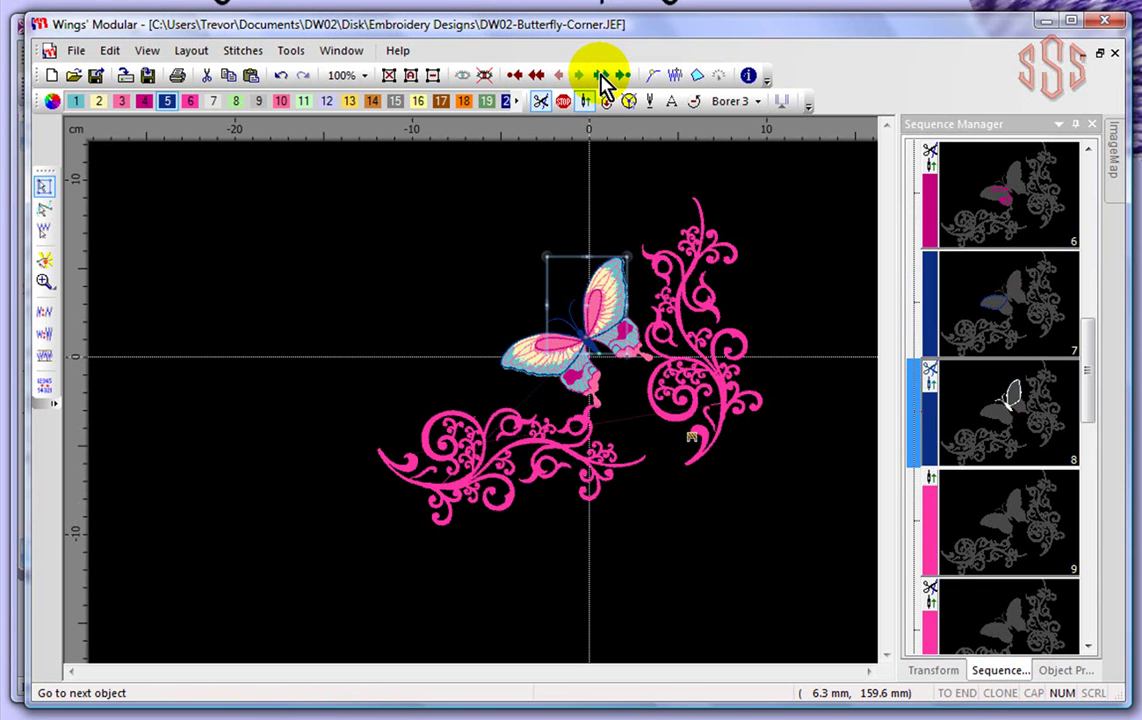
pyautogui.click(601, 77)
pyautogui.click(601, 77)
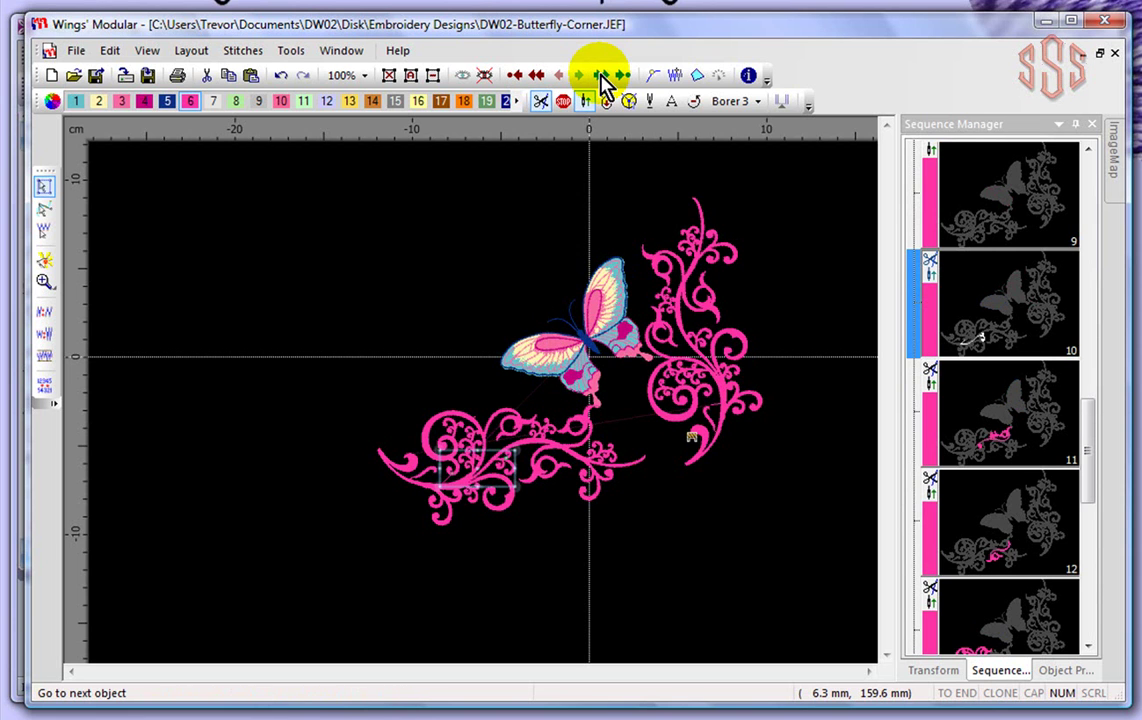
pyautogui.click(601, 77)
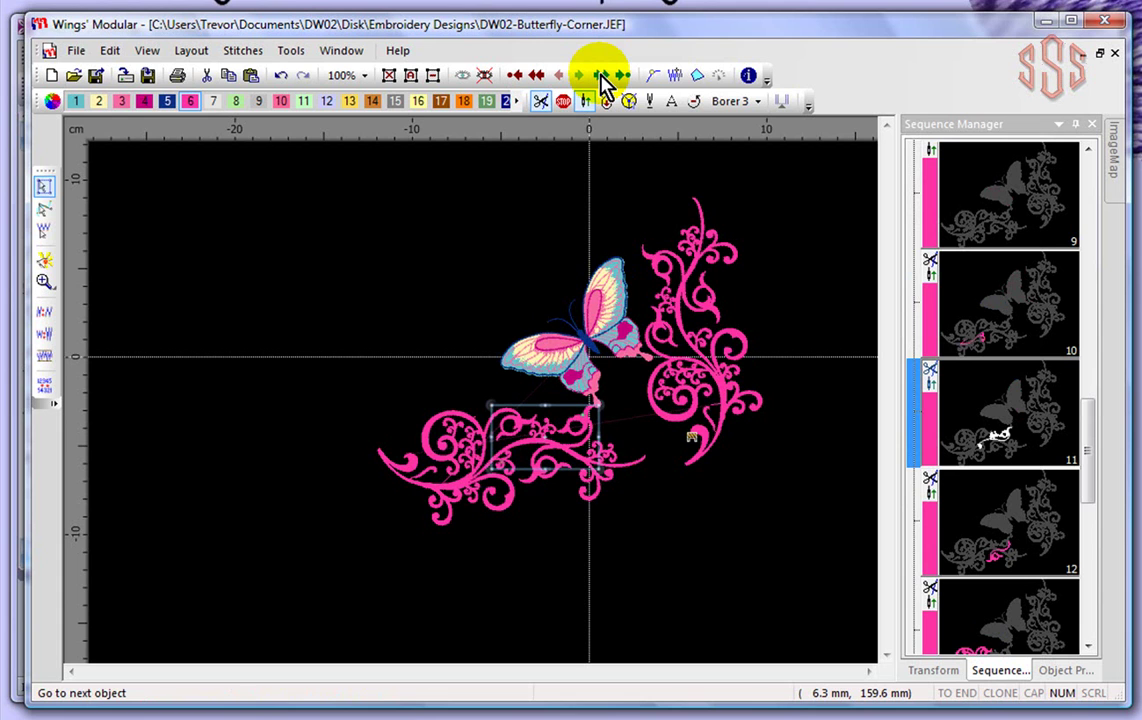
# Step: Go back object by object through the stitching sequence from object 11 to object 5 on the butterfly's wing
pyautogui.click(537, 80)
pyautogui.click(537, 80)
pyautogui.click(537, 80)
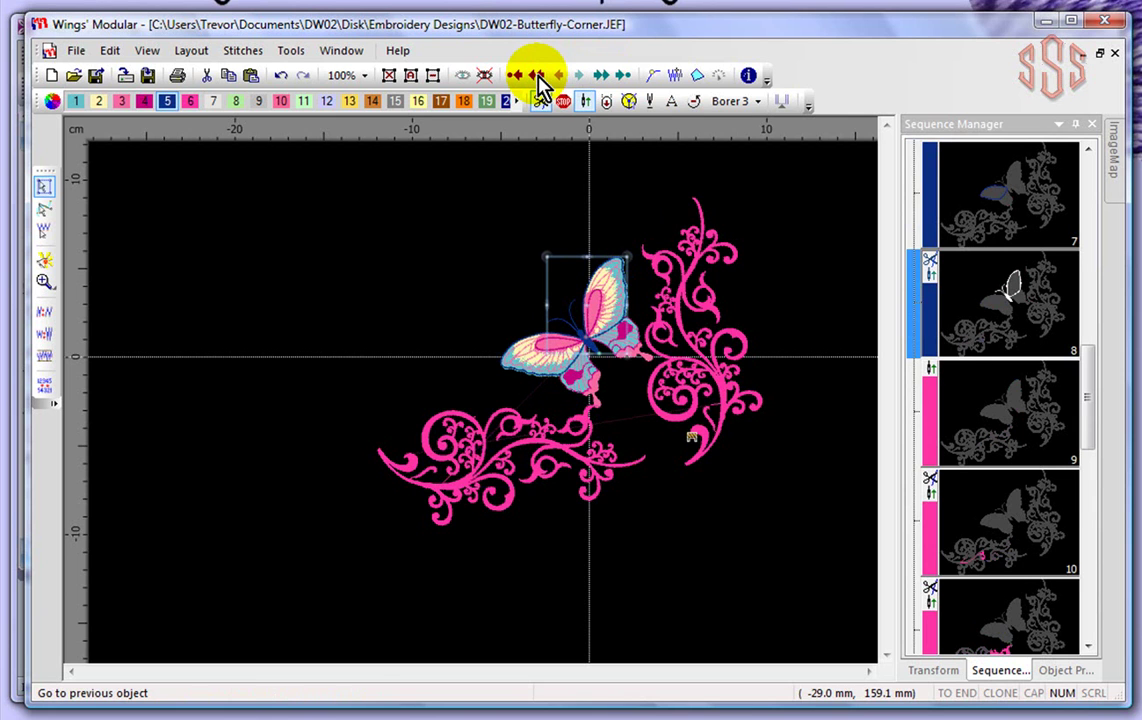
pyautogui.click(537, 80)
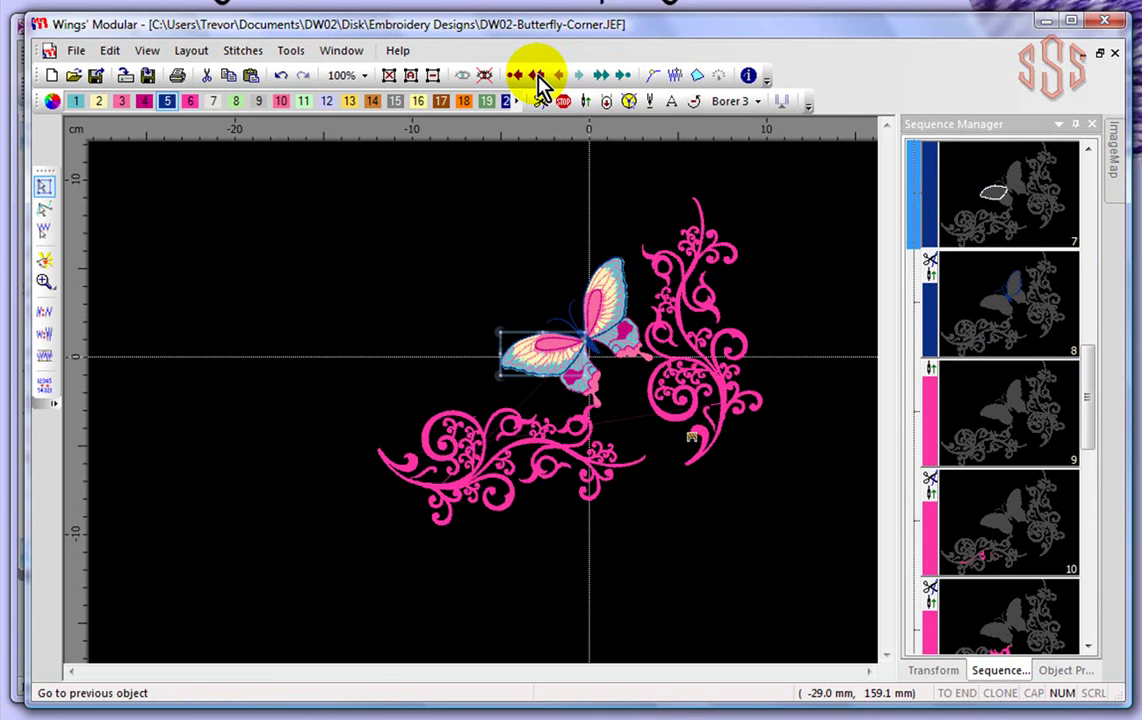
pyautogui.click(537, 80)
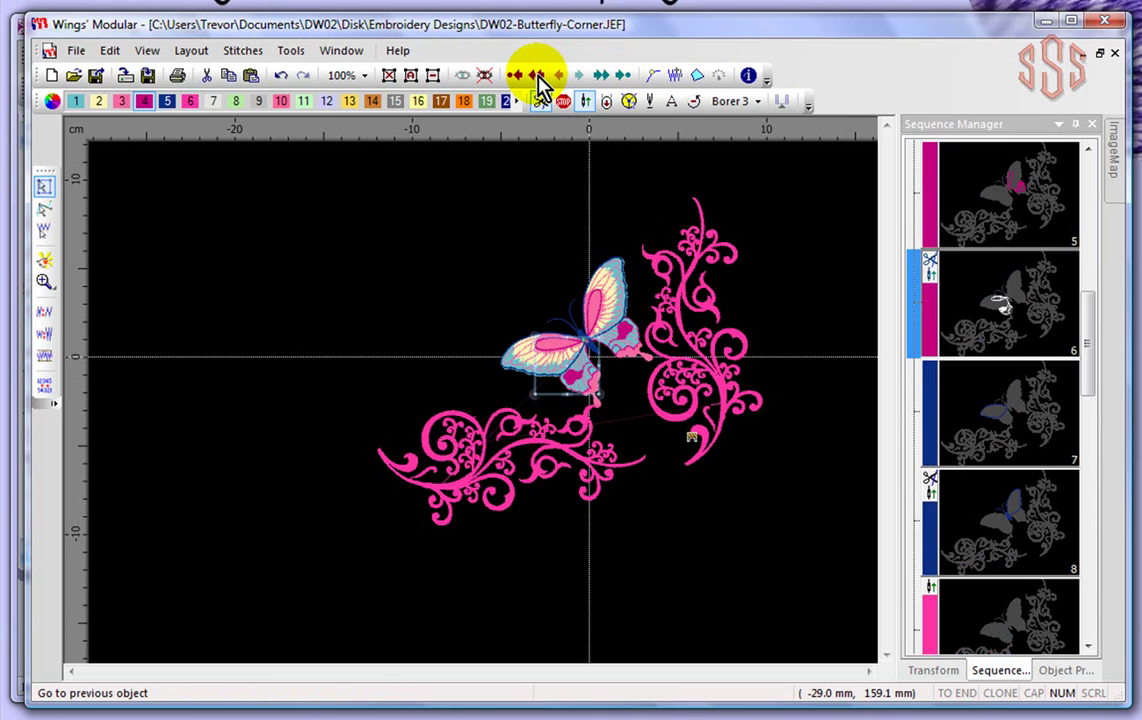
pyautogui.click(537, 80)
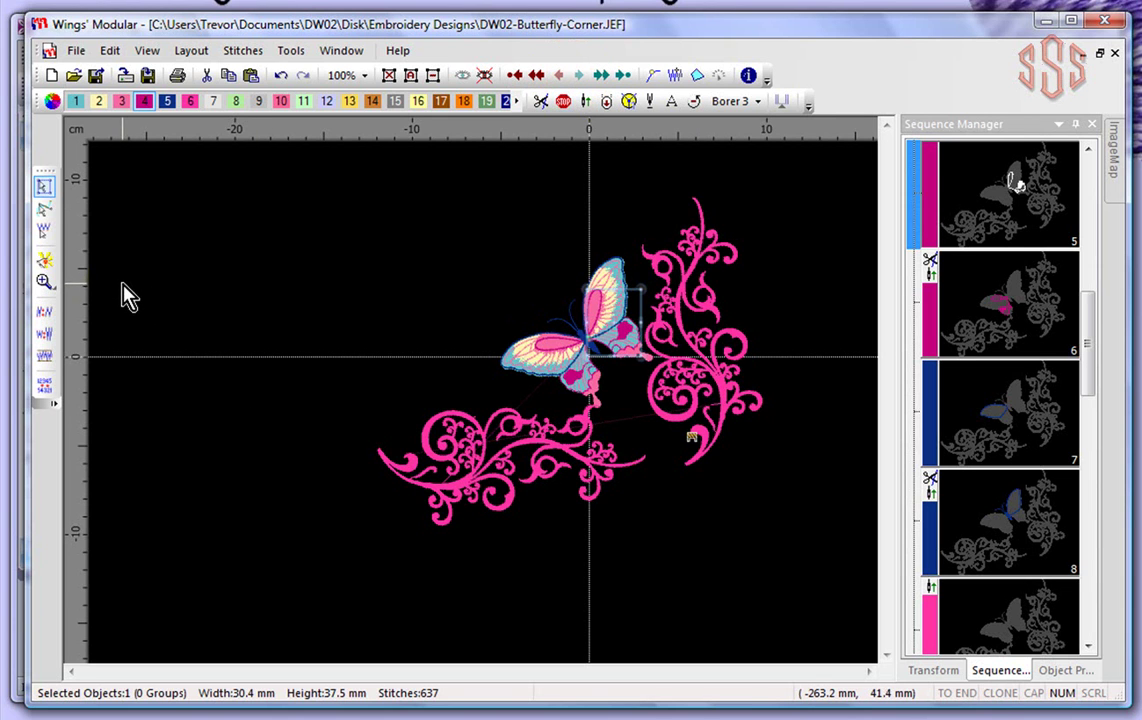
# Step: Select the horizontal scroll's largest object, shift it outward and down, and scale it proportionally to about 102 × 45 mm
pyautogui.click(45, 188)
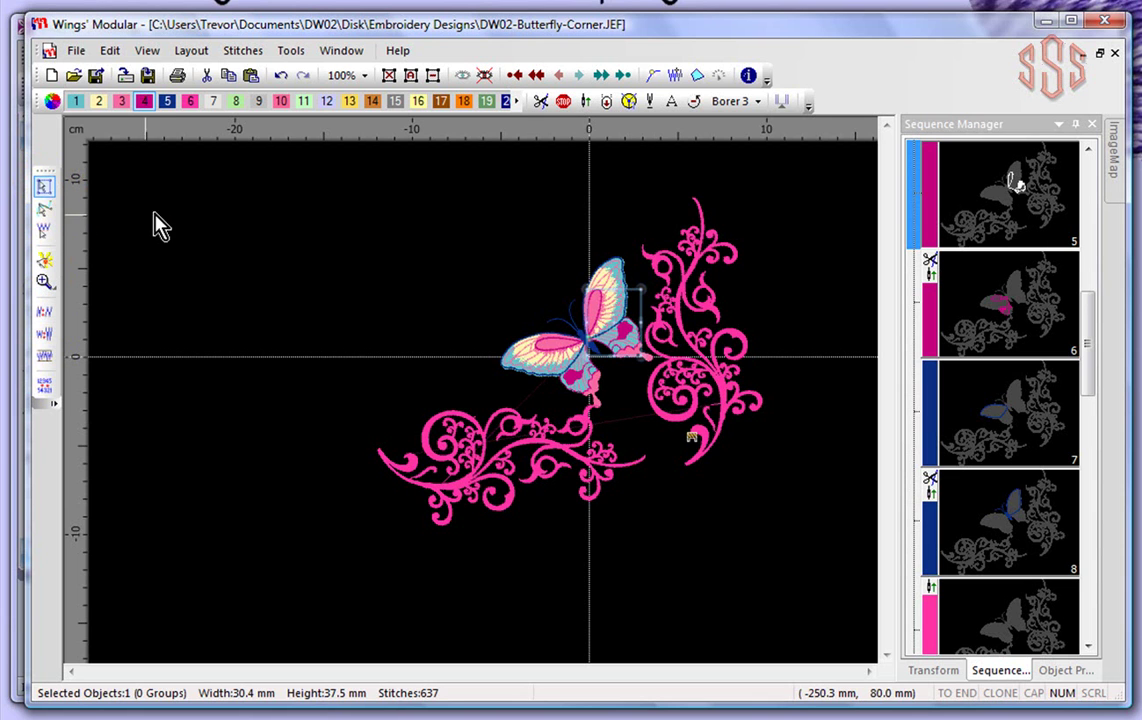
pyautogui.click(451, 420)
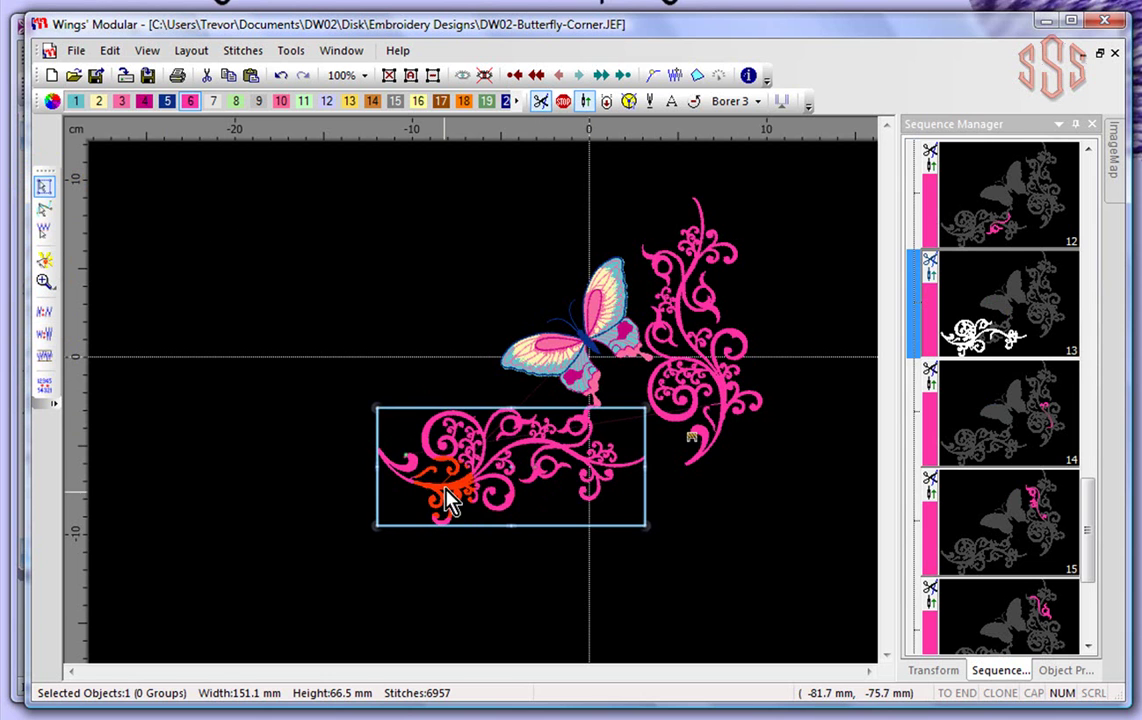
pyautogui.moveTo(435, 492); pyautogui.dragTo(344, 502)
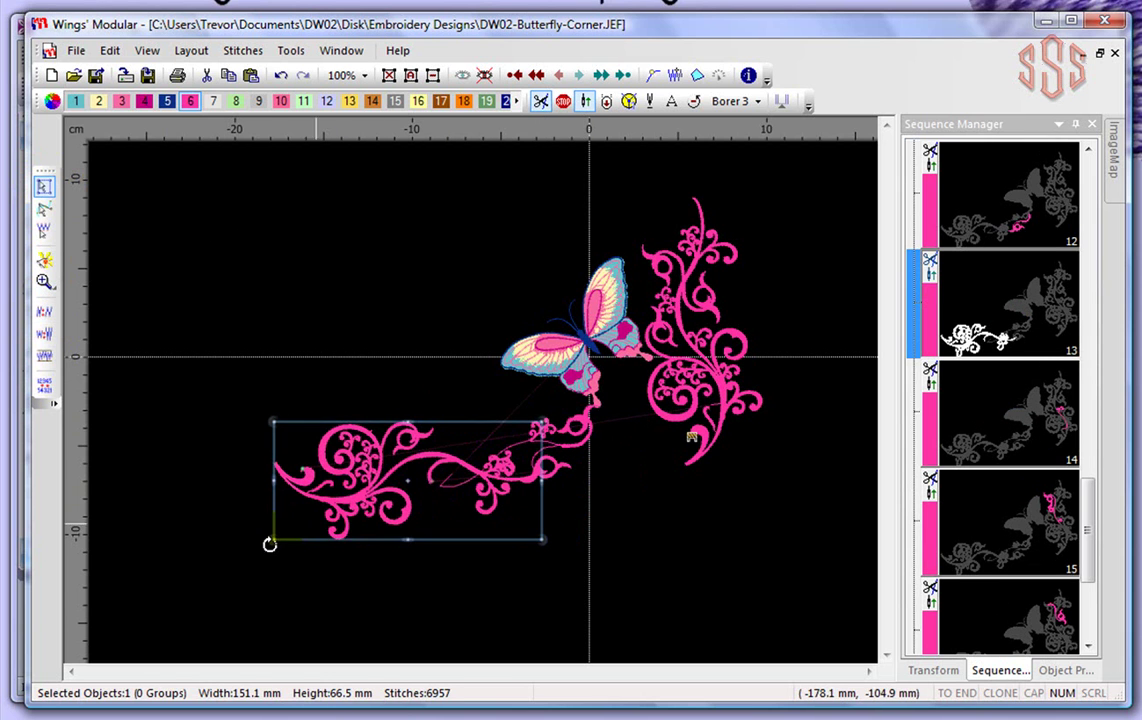
pyautogui.moveTo(273, 538); pyautogui.dragTo(360, 501)
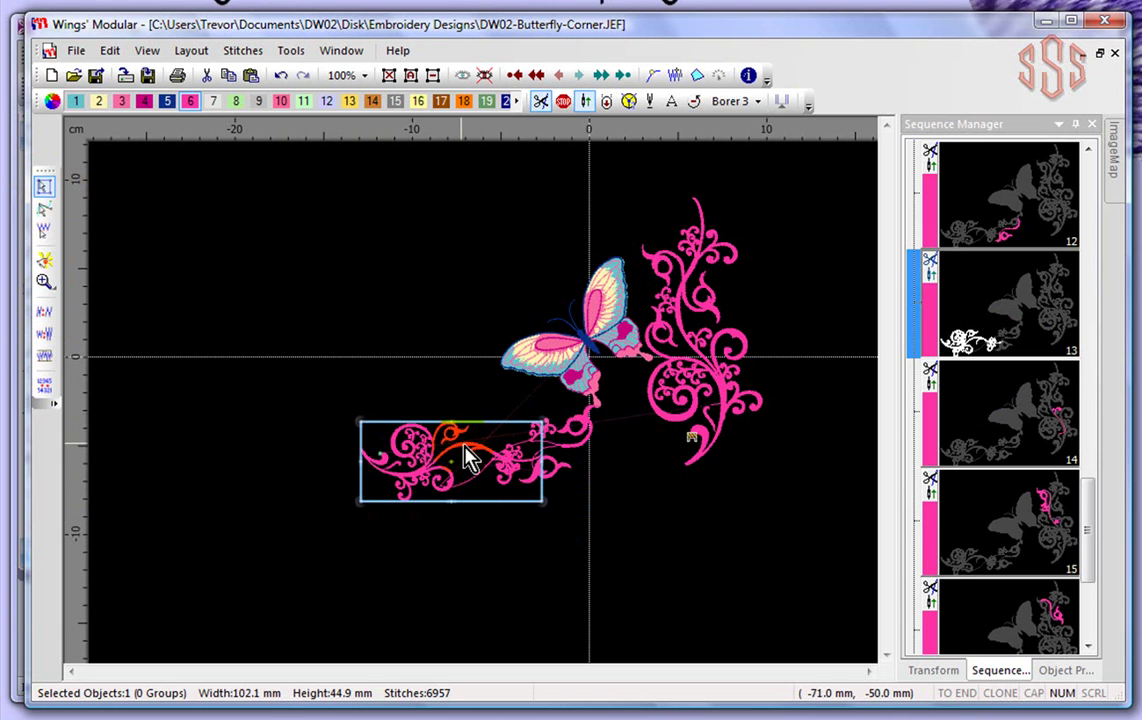
pyautogui.moveTo(464, 441); pyautogui.dragTo(465, 486)
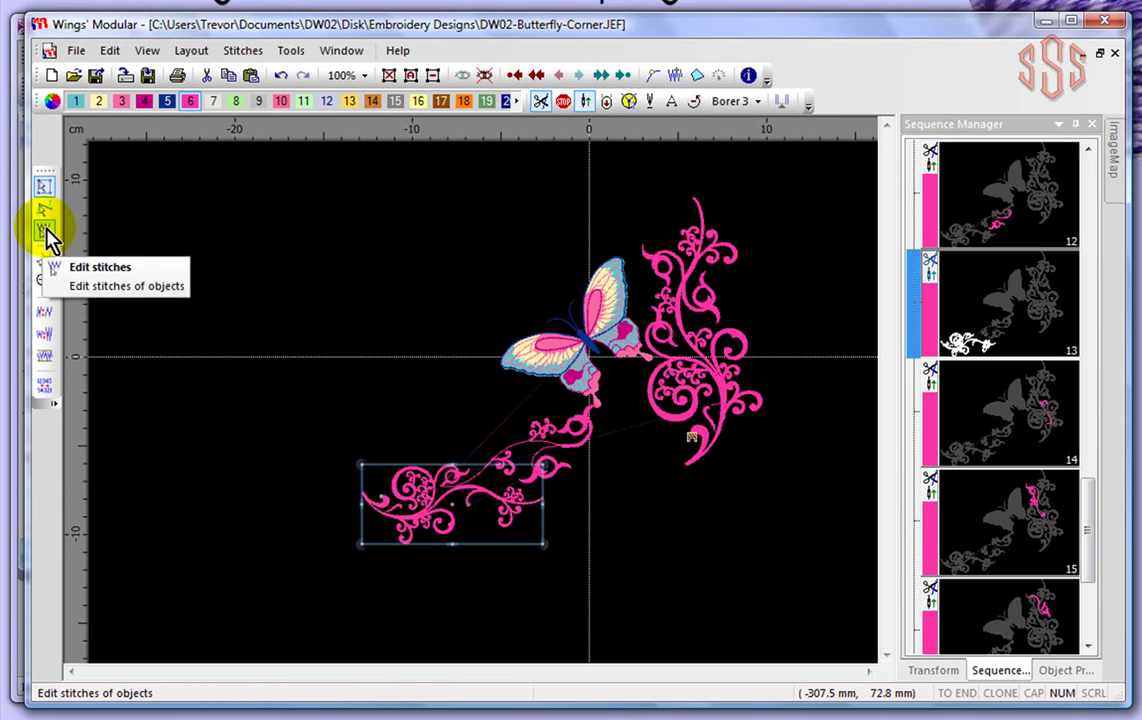
# Step: Undo both moves and the scaling of the horizontal scroll's largest object
pyautogui.click(281, 77)
pyautogui.click(281, 77)
pyautogui.click(281, 77)
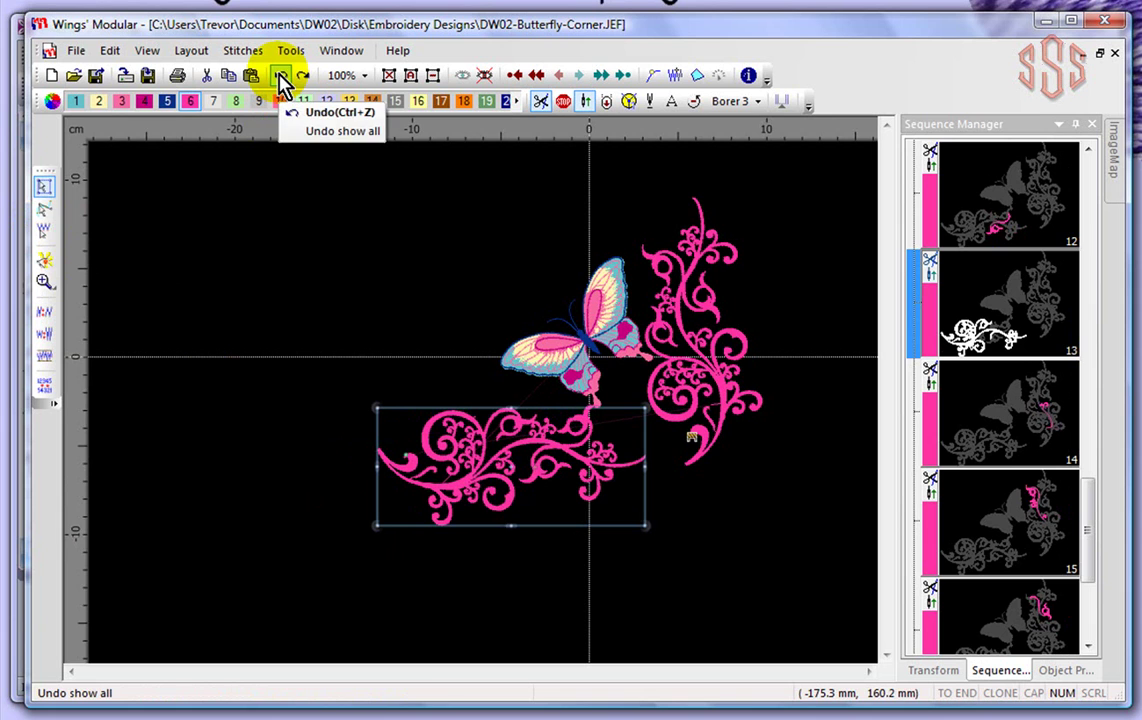
# Step: Start editing stitches and select a single stitch point on the upper outer edge of the horizontal scroll's large curl
pyautogui.click(44, 233)
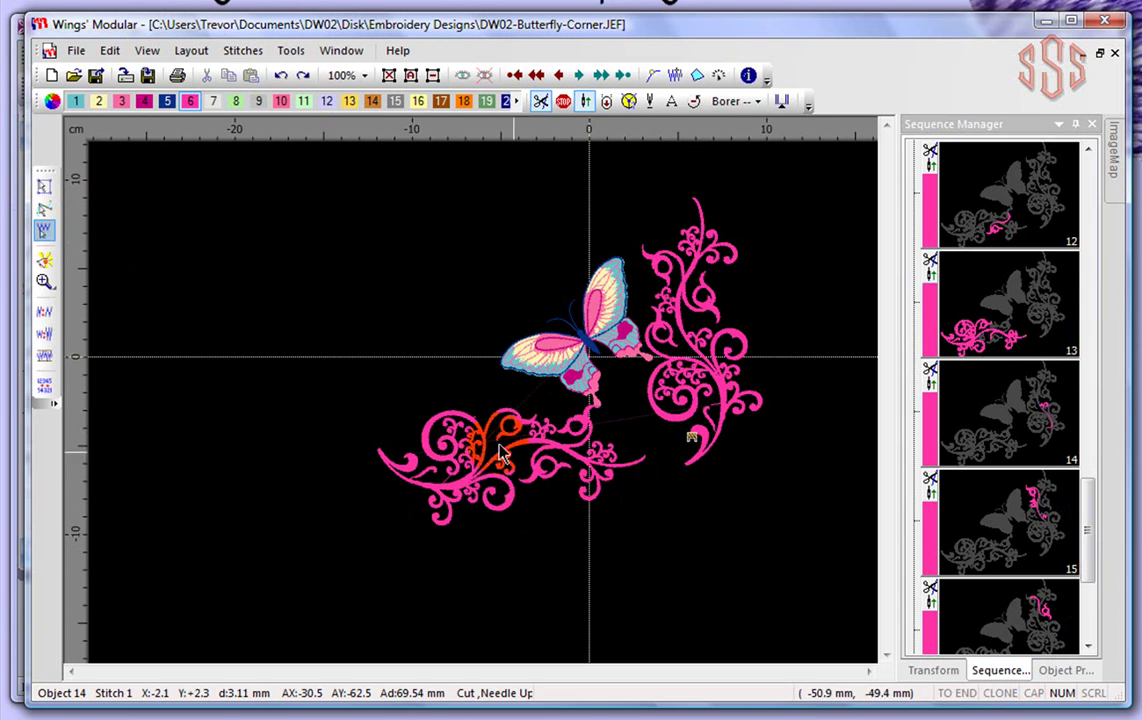
pyautogui.scroll(3, 478, 450)
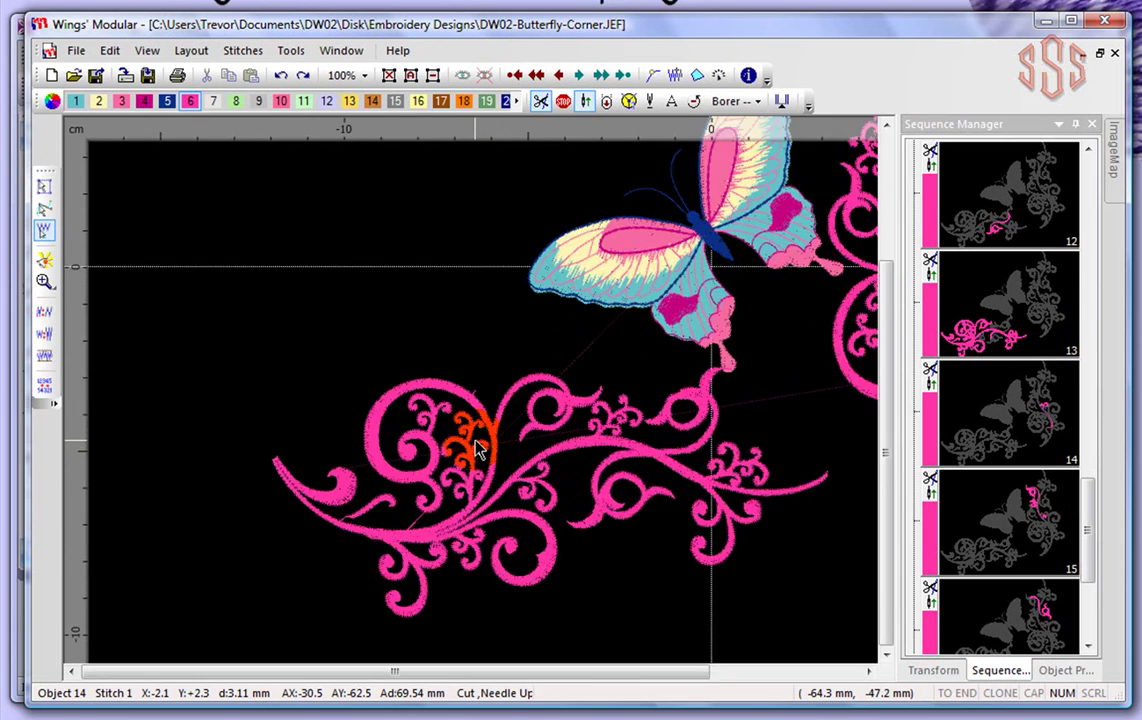
pyautogui.scroll(4, 416, 405)
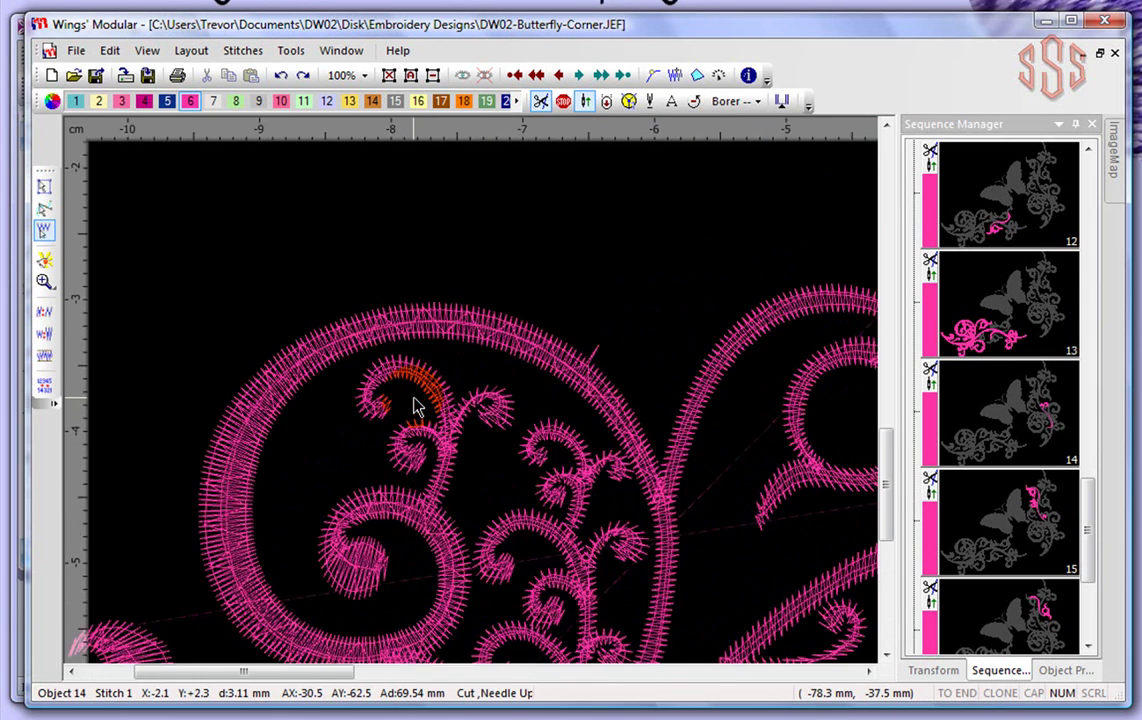
pyautogui.click(42, 230)
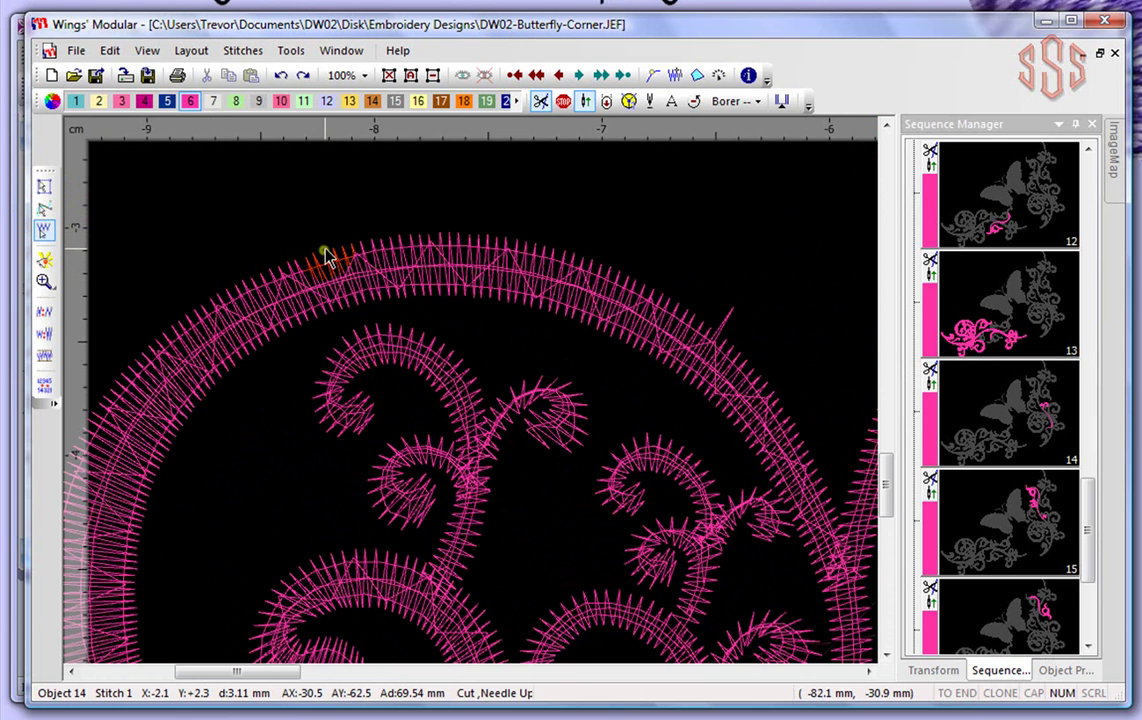
pyautogui.scroll(3, 328, 256)
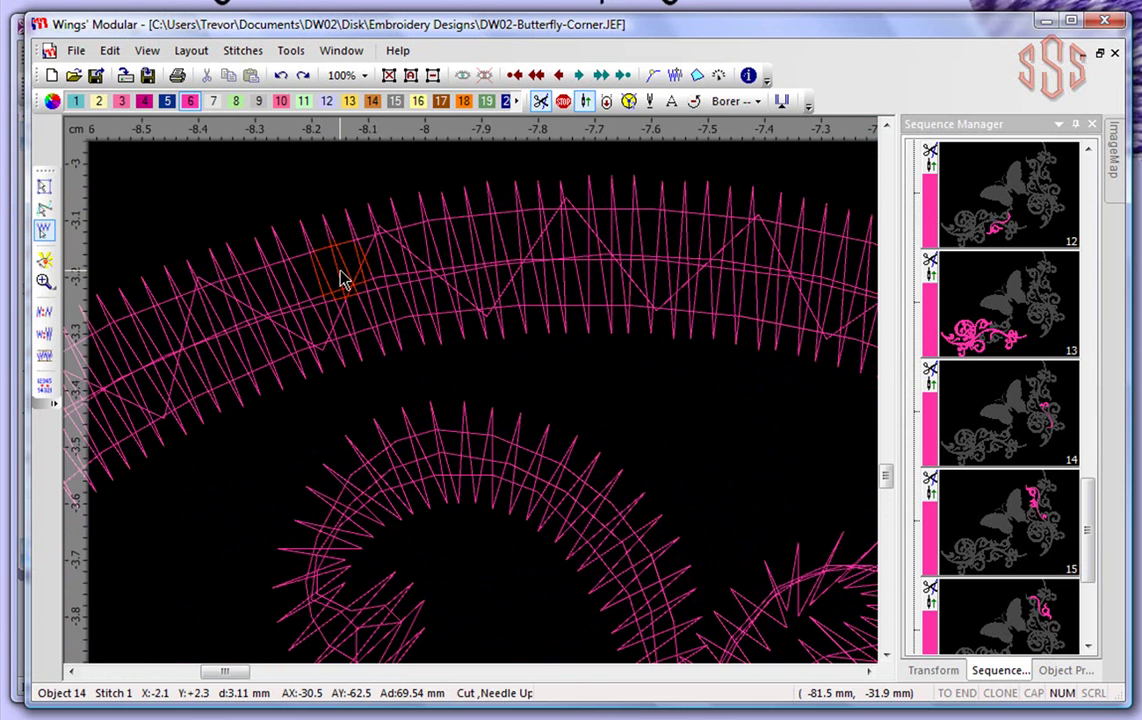
pyautogui.moveTo(326, 218); pyautogui.dragTo(419, 198)
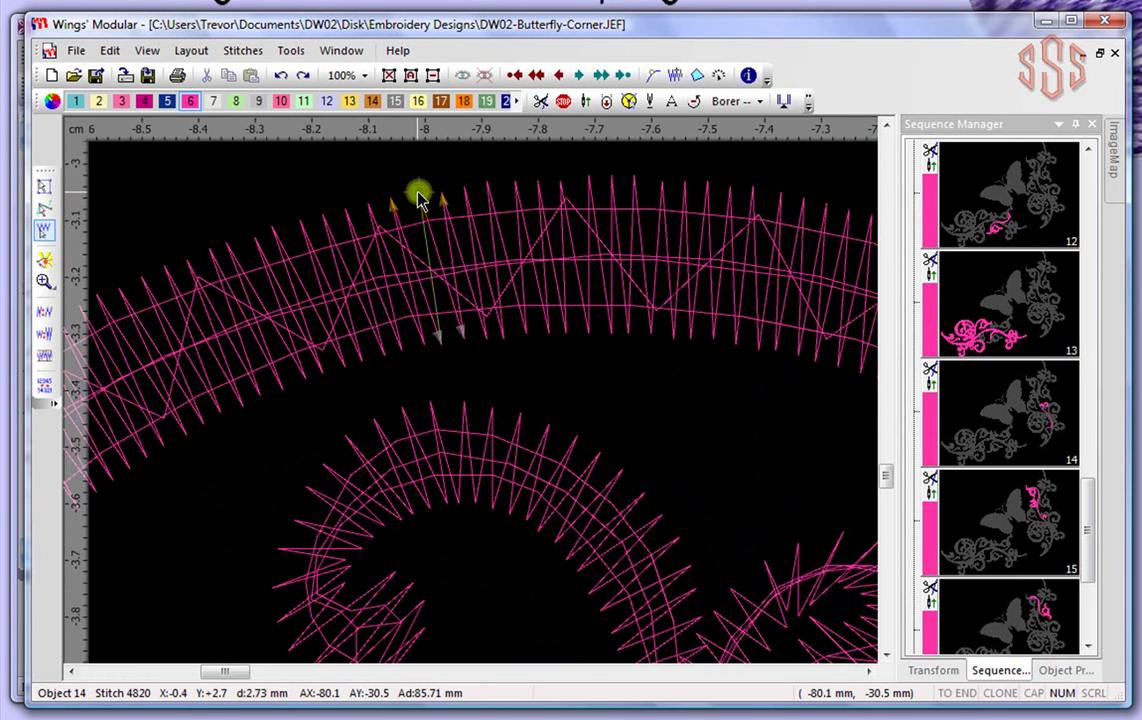
# Step: Pull the selected stitch point about 1 mm outward from the upper edge of the large curl
pyautogui.moveTo(420, 200); pyautogui.dragTo(419, 194)
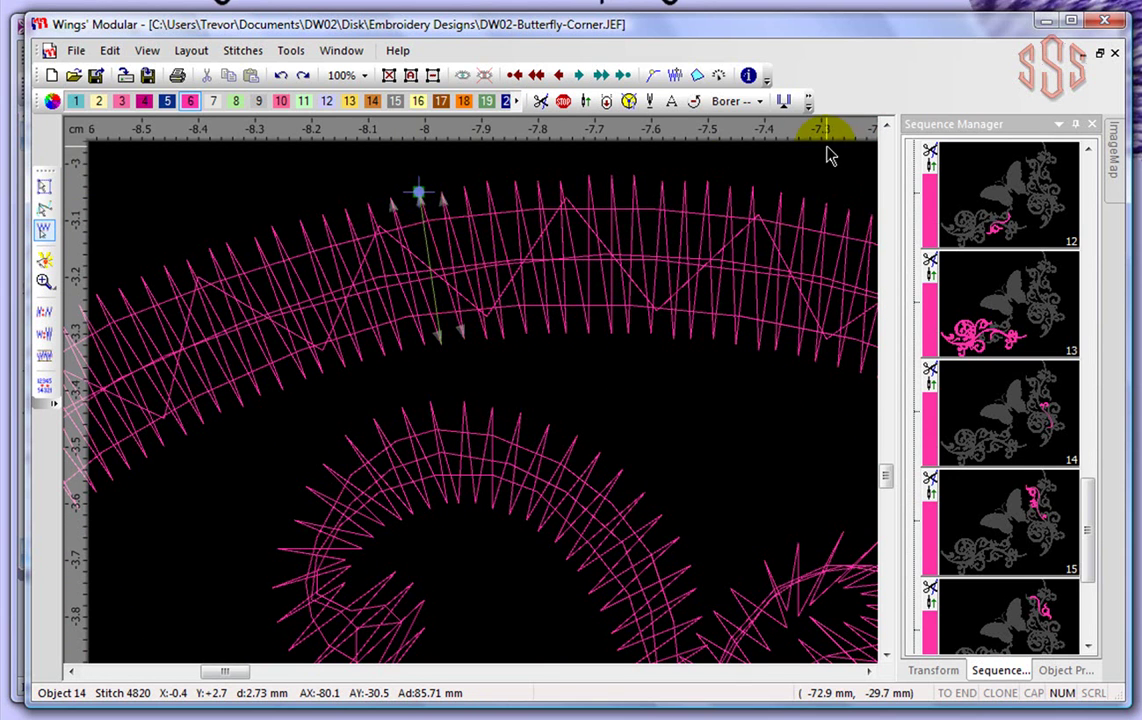
pyautogui.click(886, 128)
pyautogui.click(887, 127)
pyautogui.click(420, 354)
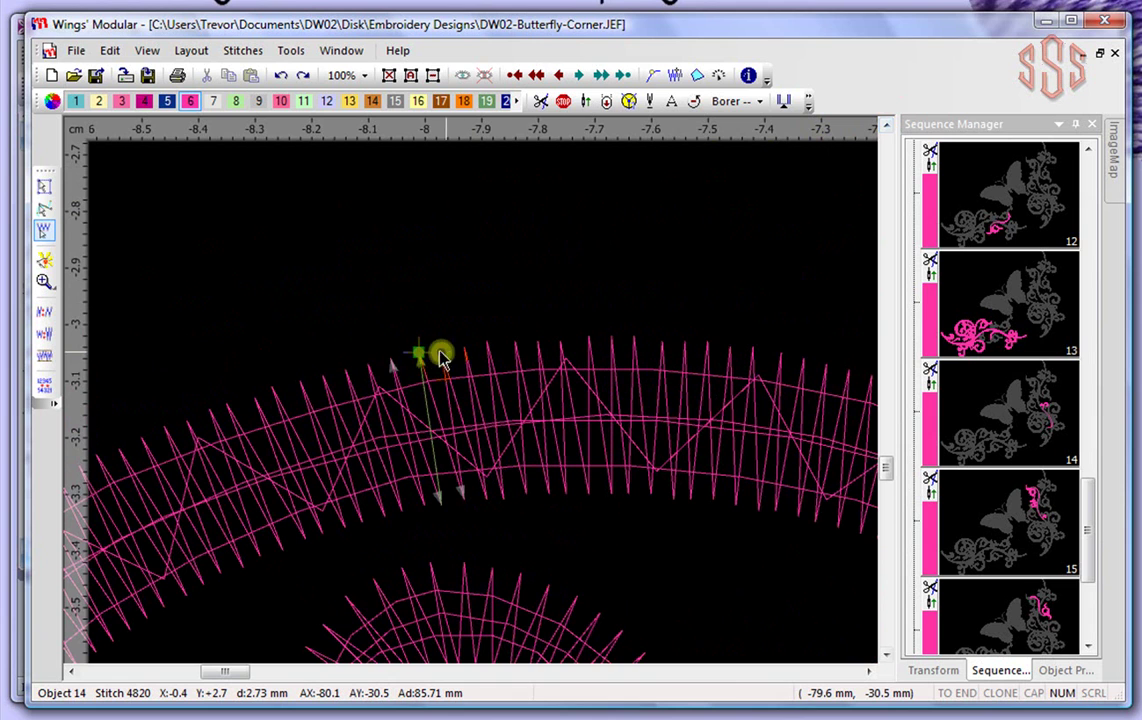
pyautogui.moveTo(420, 357); pyautogui.dragTo(408, 297)
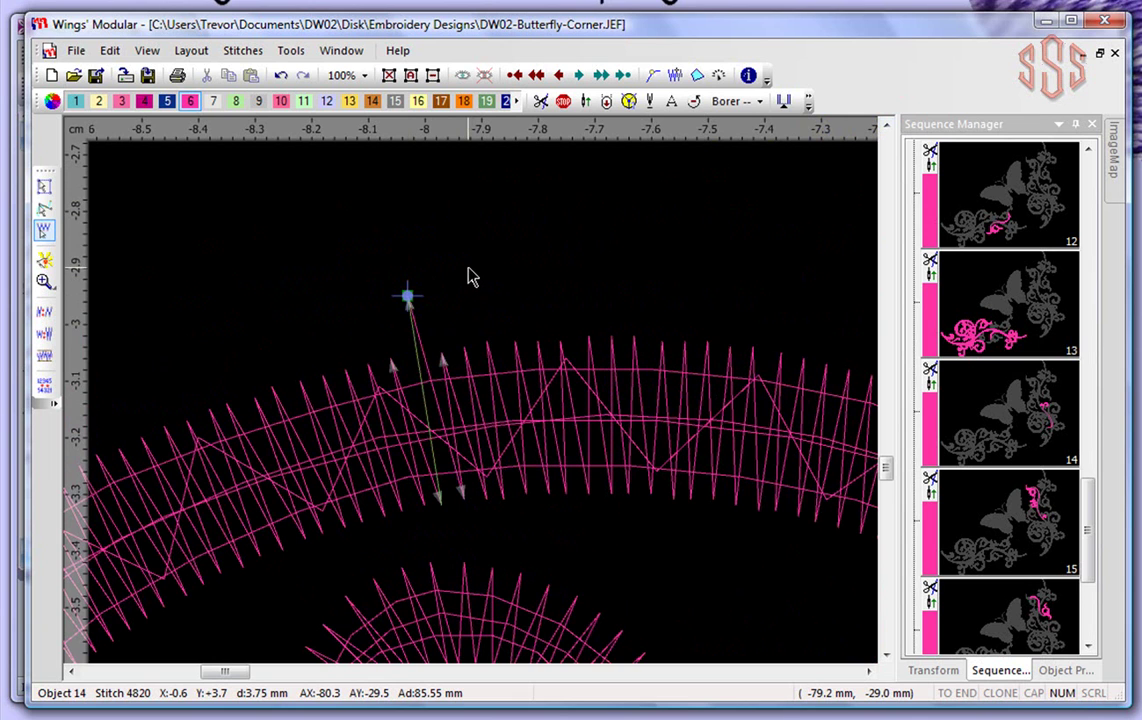
# Step: Go stitch by stitch forward from the pulled-out point along the curl and back to it
pyautogui.click(277, 77)
pyautogui.click(345, 78)
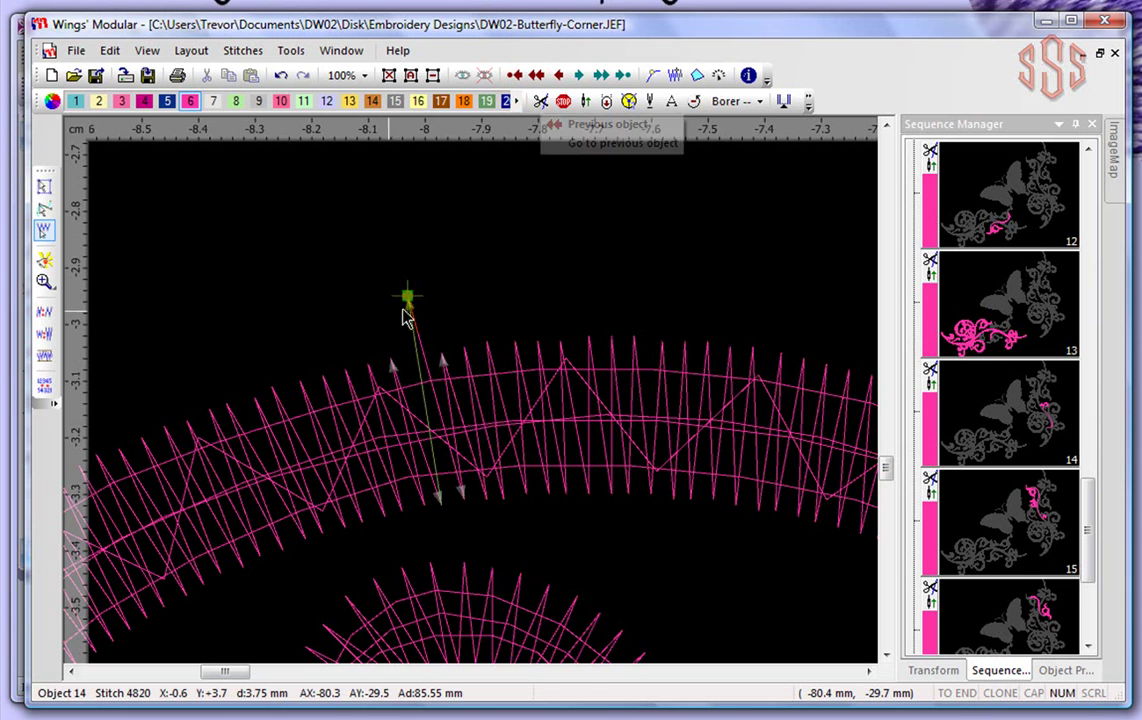
pyautogui.click(579, 77)
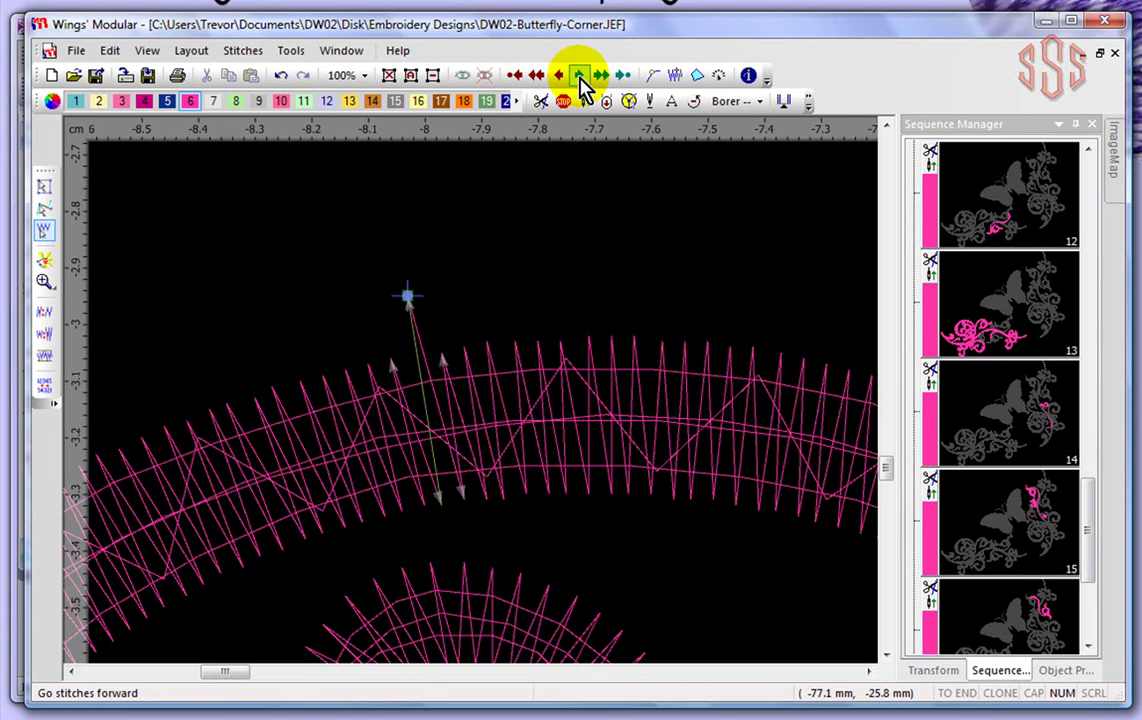
pyautogui.click(580, 78)
pyautogui.click(580, 78)
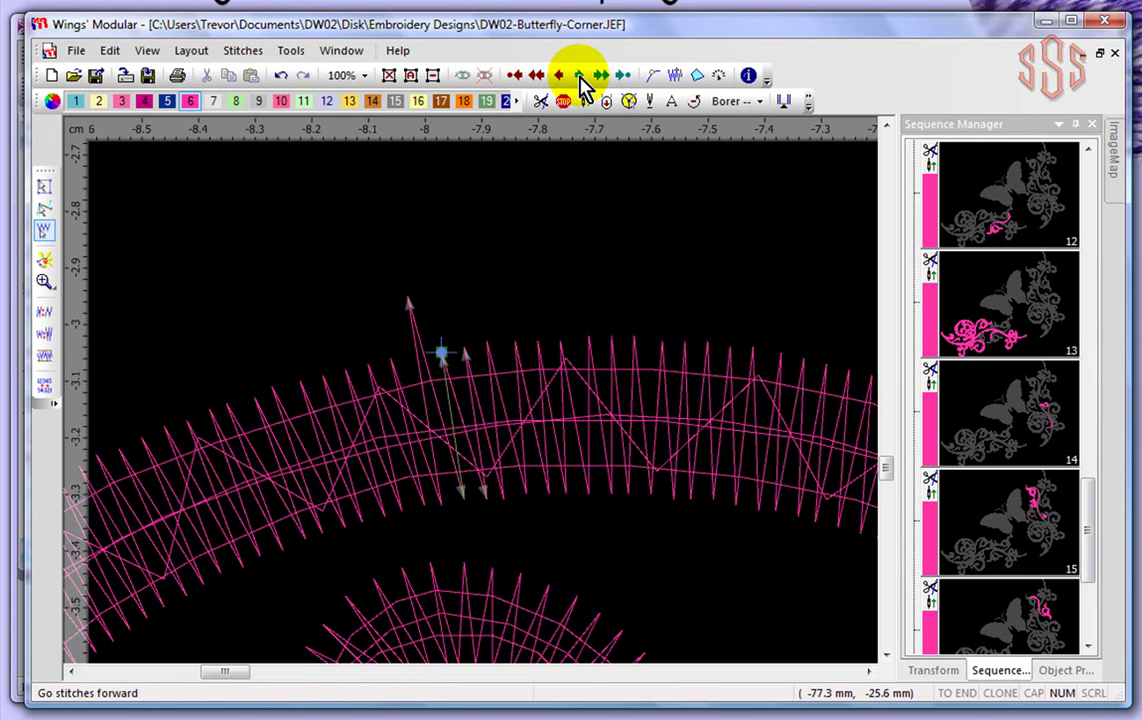
pyautogui.click(579, 77)
pyautogui.click(560, 77)
pyautogui.click(560, 77)
pyautogui.click(560, 77)
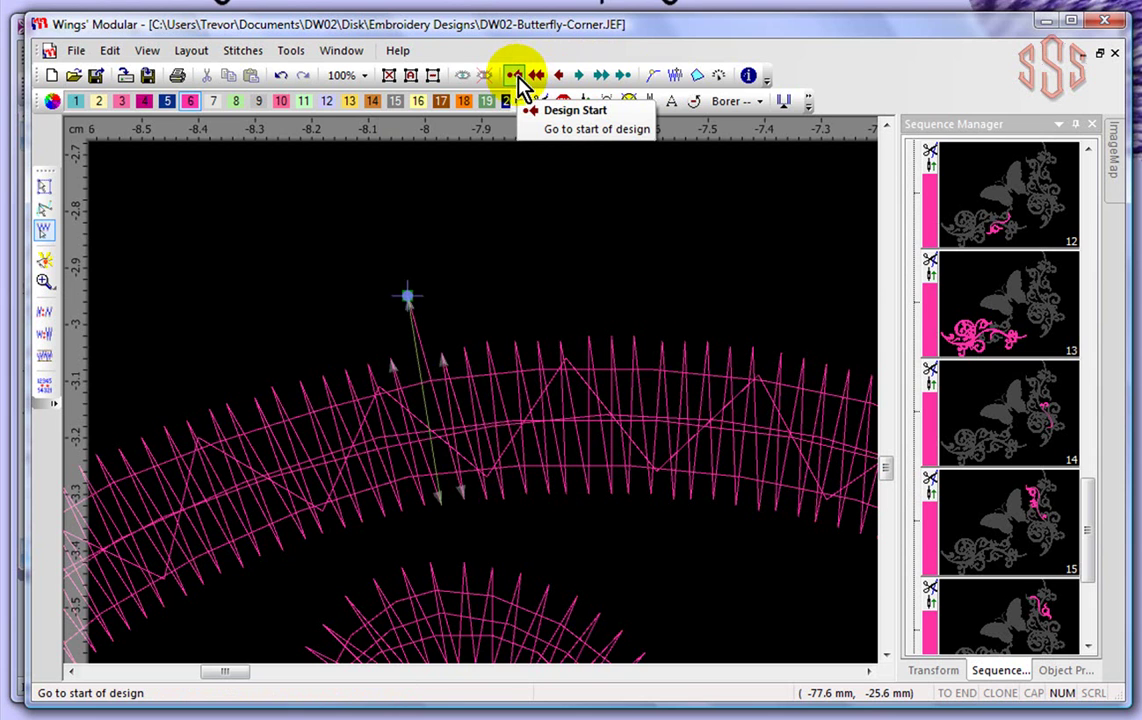
# Step: Display the stitch points, select an upper-edge point just past the pulled-out stitch, and show stitches only up to it
pyautogui.click(652, 77)
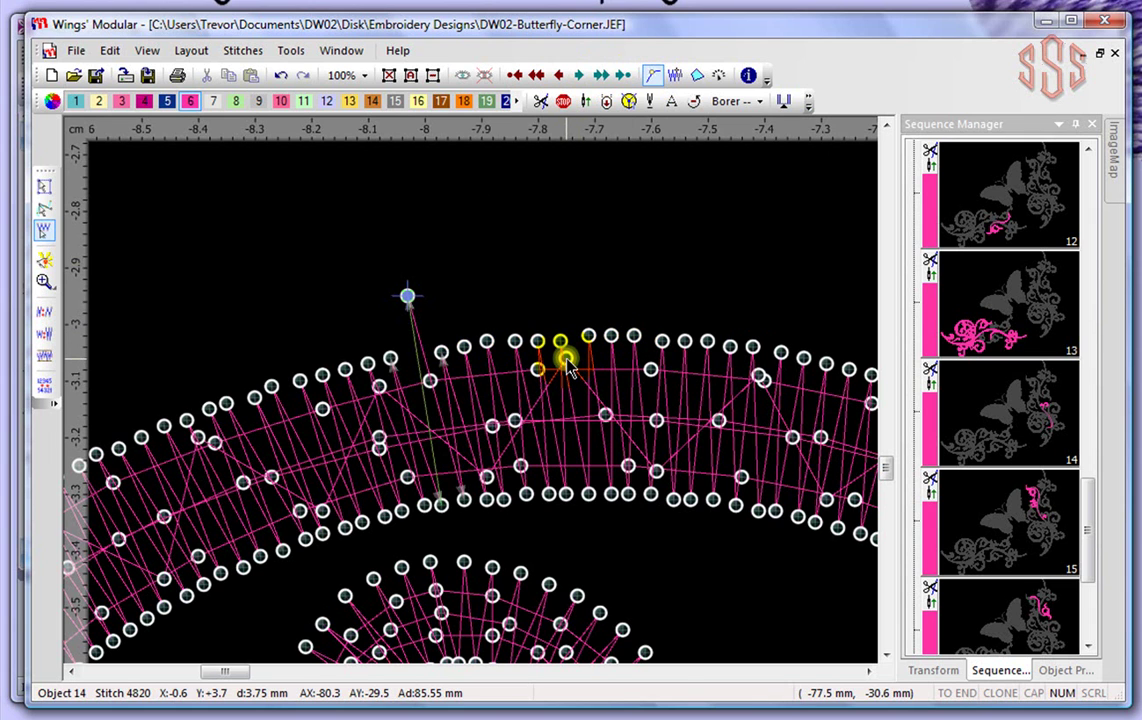
pyautogui.click(465, 350)
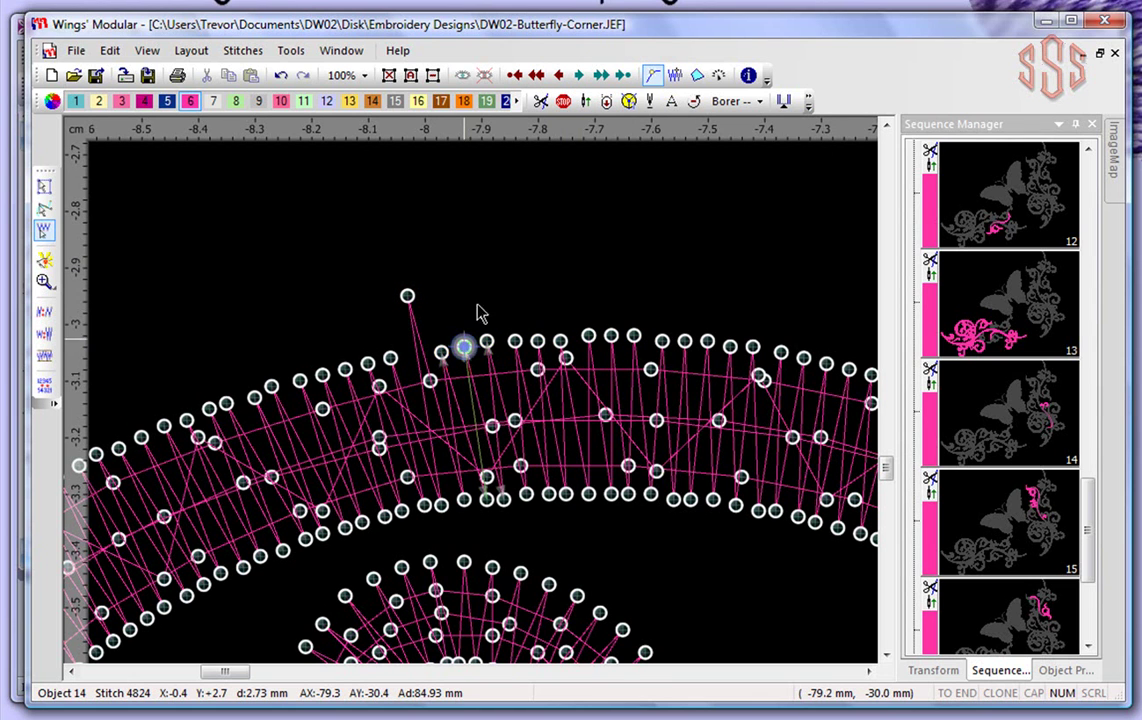
pyautogui.click(677, 77)
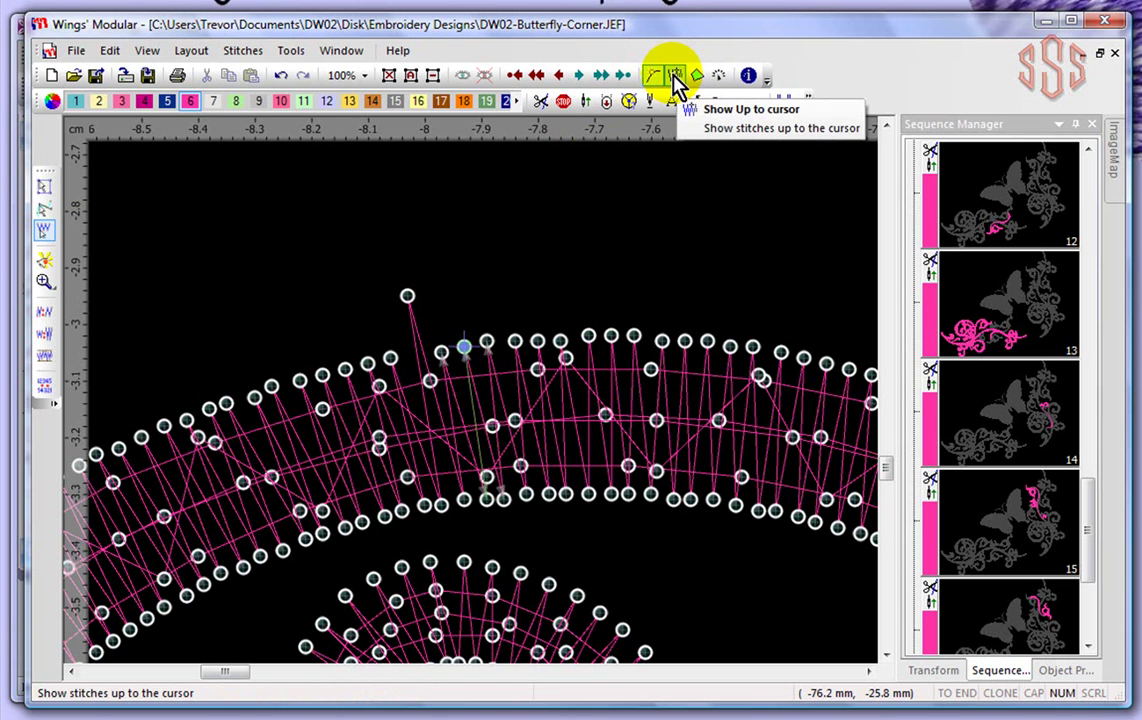
pyautogui.click(677, 80)
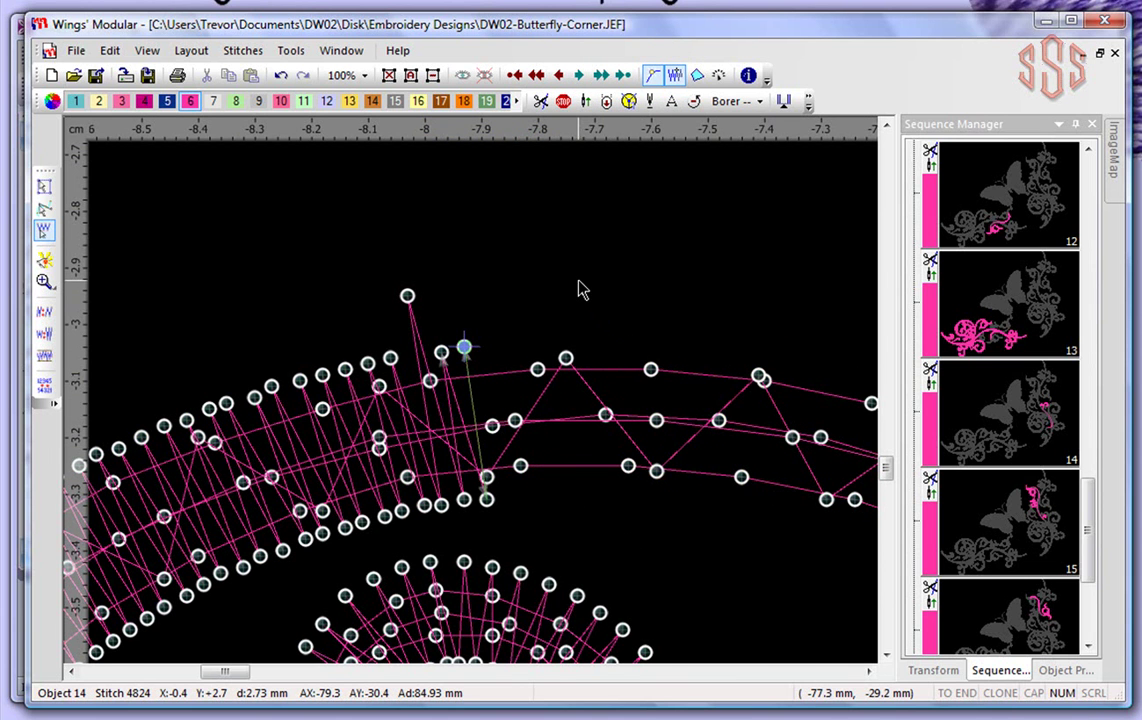
pyautogui.scroll(-5, 578, 290)
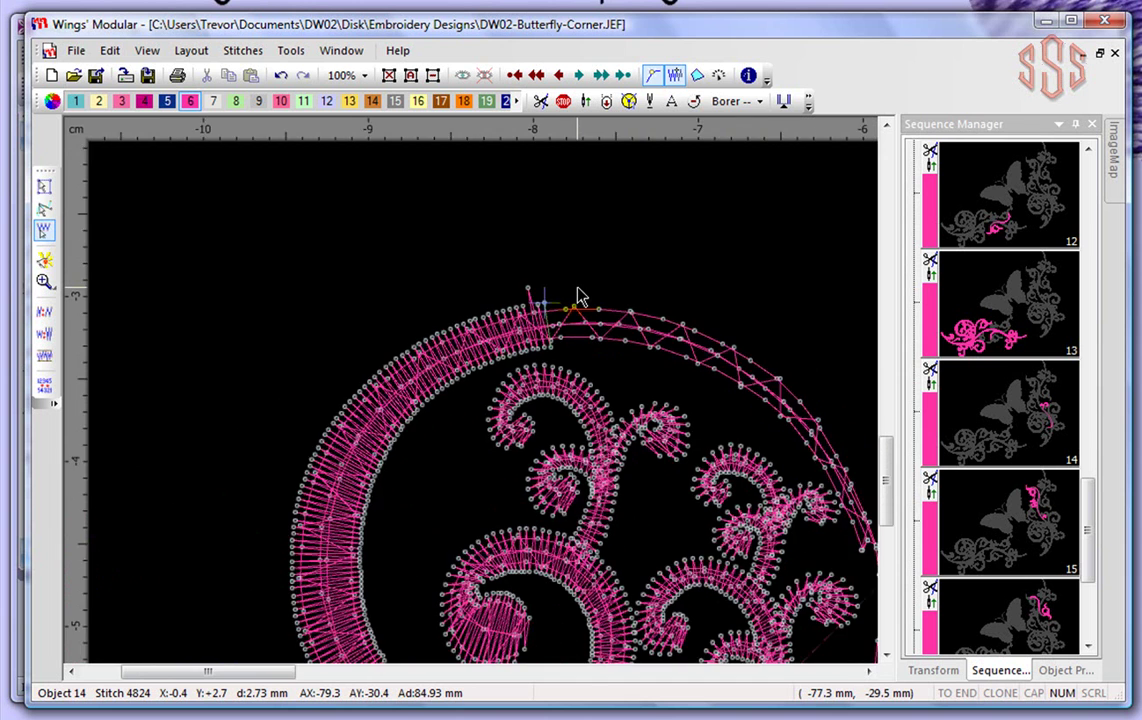
pyautogui.scroll(-1, 578, 296)
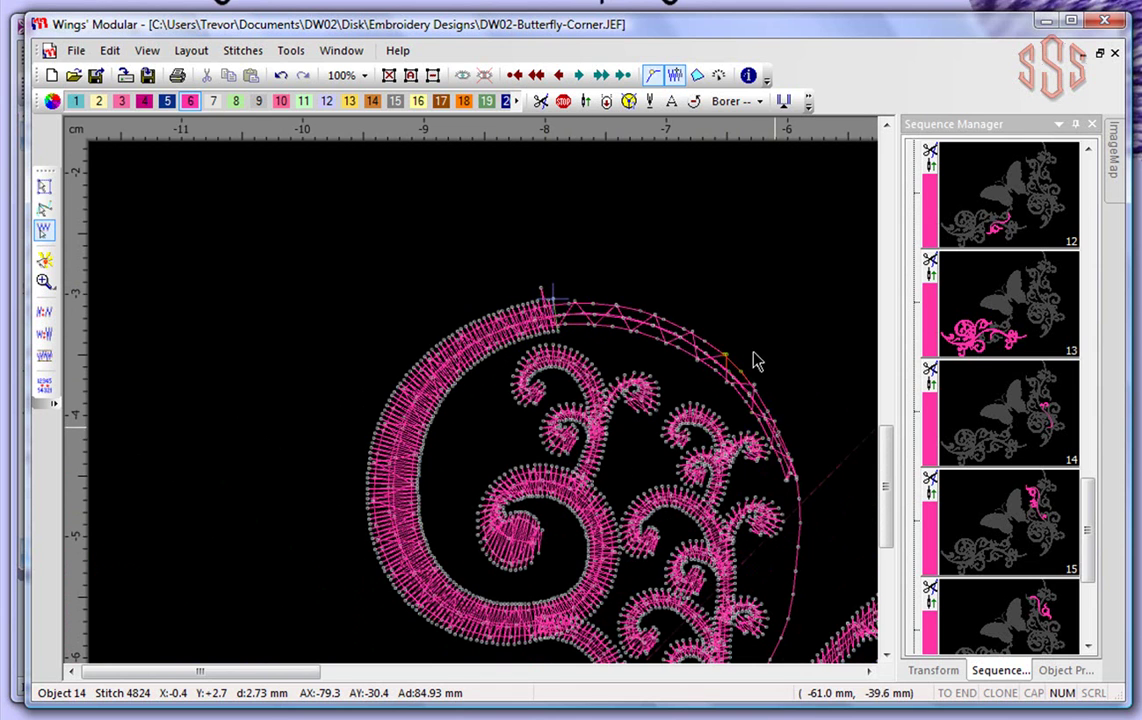
# Step: Show all stitches again, select a stitch point near the outer edge of the curl's upper-left bend, and show stitches only up to it
pyautogui.click(676, 78)
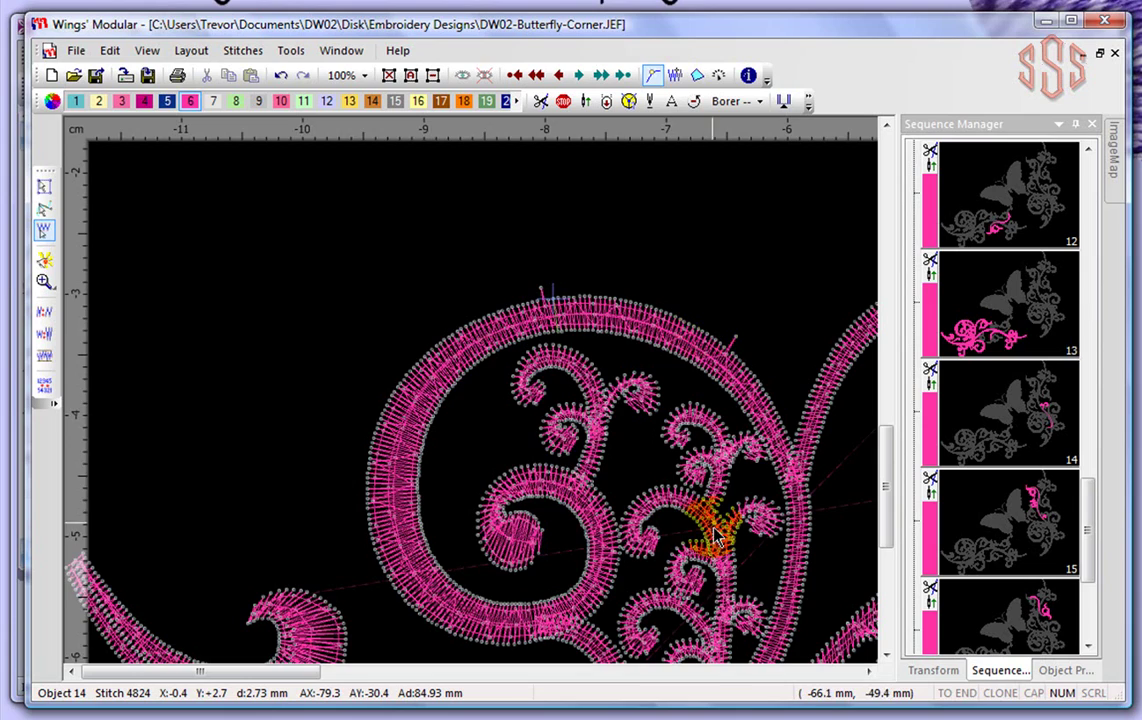
pyautogui.scroll(8, 454, 362)
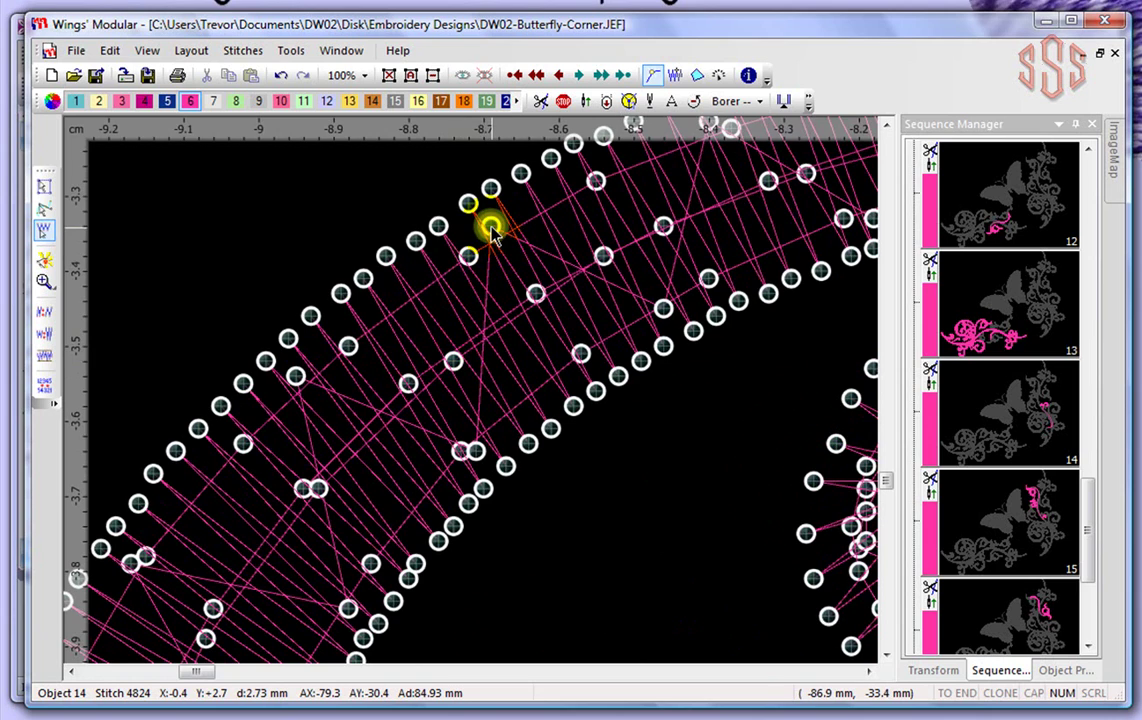
pyautogui.scroll(-5, 545, 325)
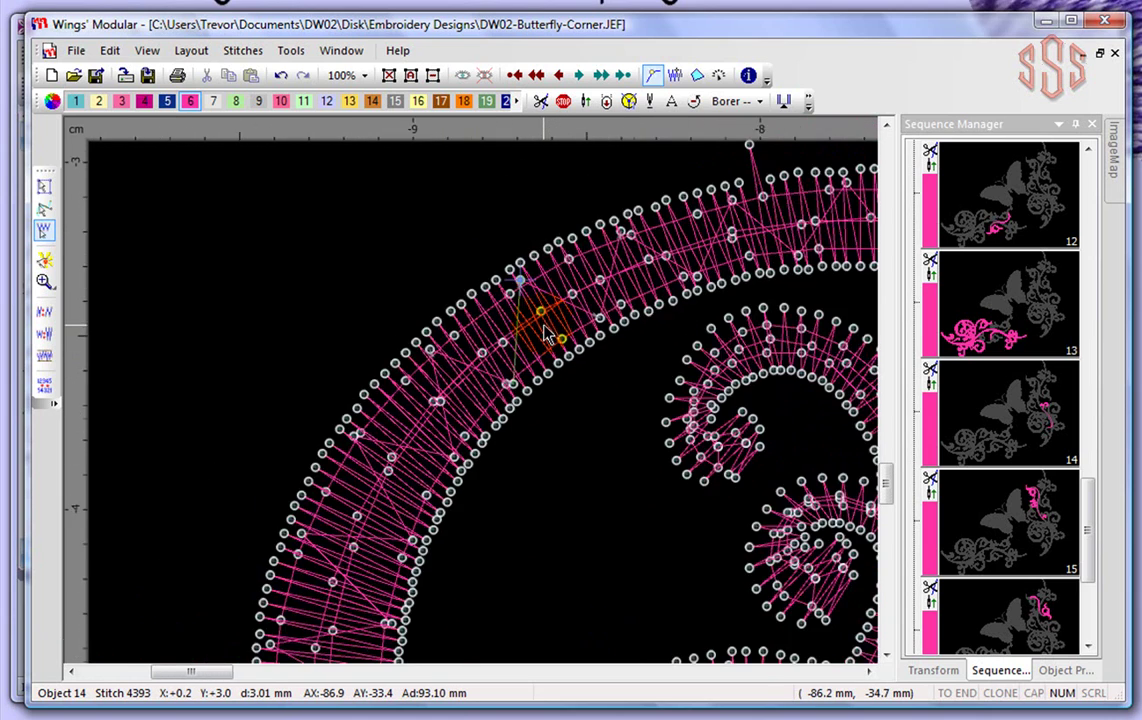
pyautogui.scroll(-2, 545, 333)
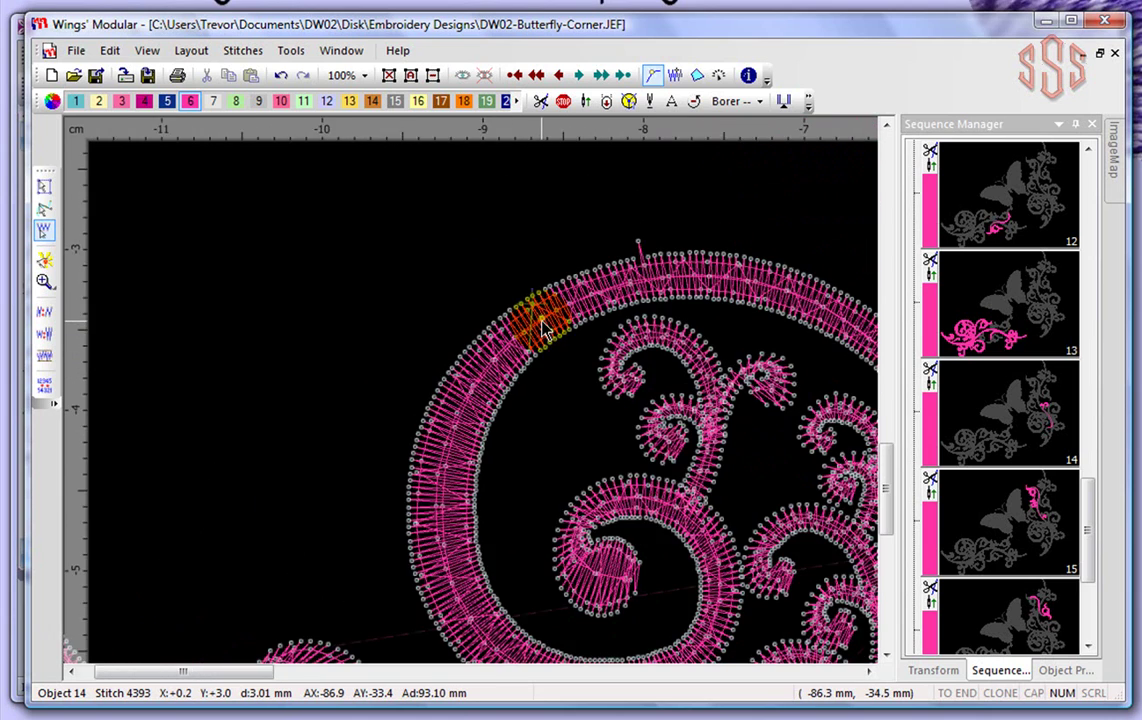
pyautogui.click(676, 76)
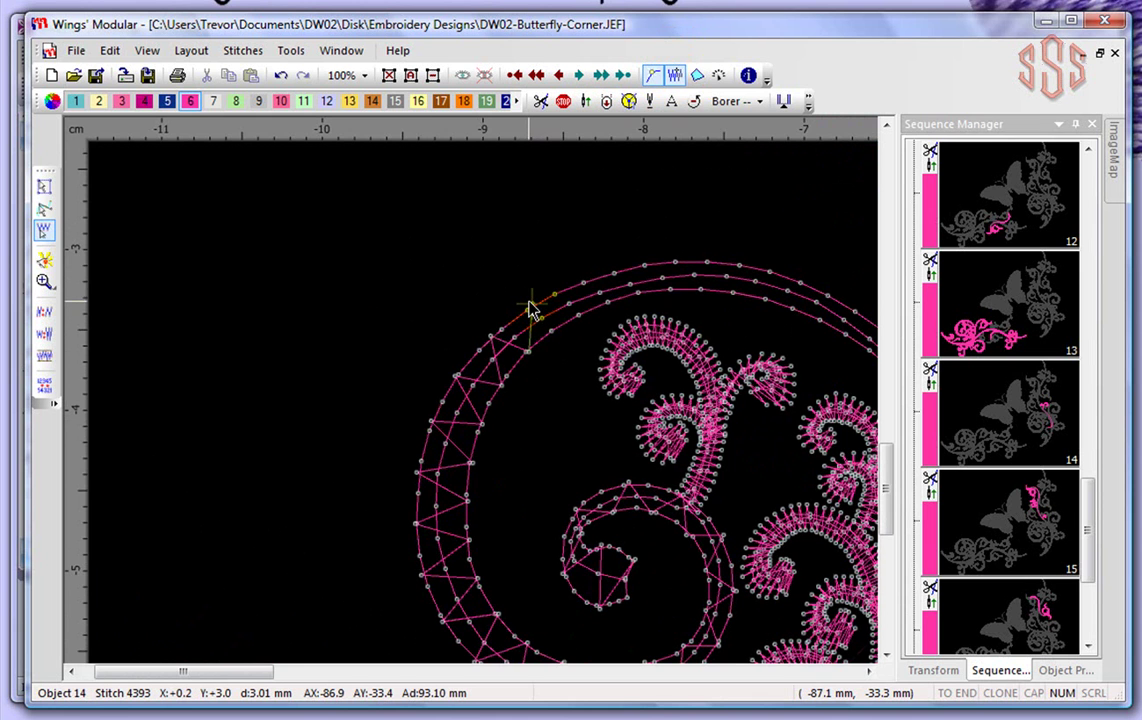
pyautogui.scroll(5, 533, 312)
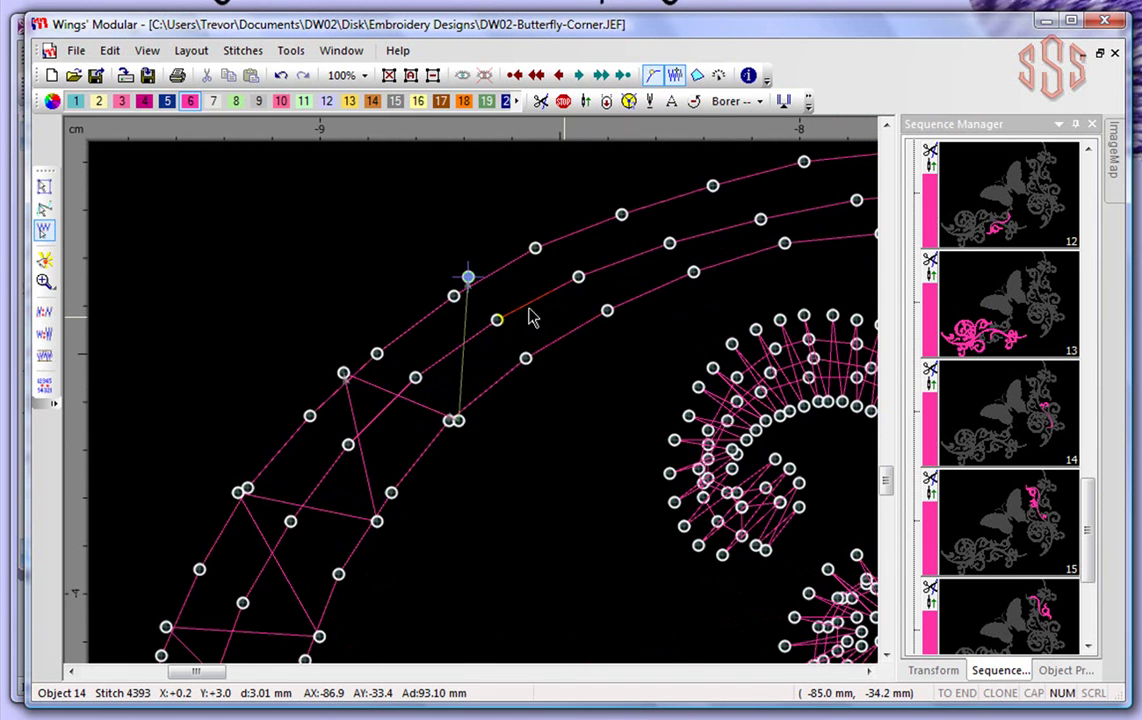
# Step: Pull the selected stitch point about 0.9 mm outward past the curl's edge and show all stitches again
pyautogui.moveTo(468, 280); pyautogui.dragTo(440, 243)
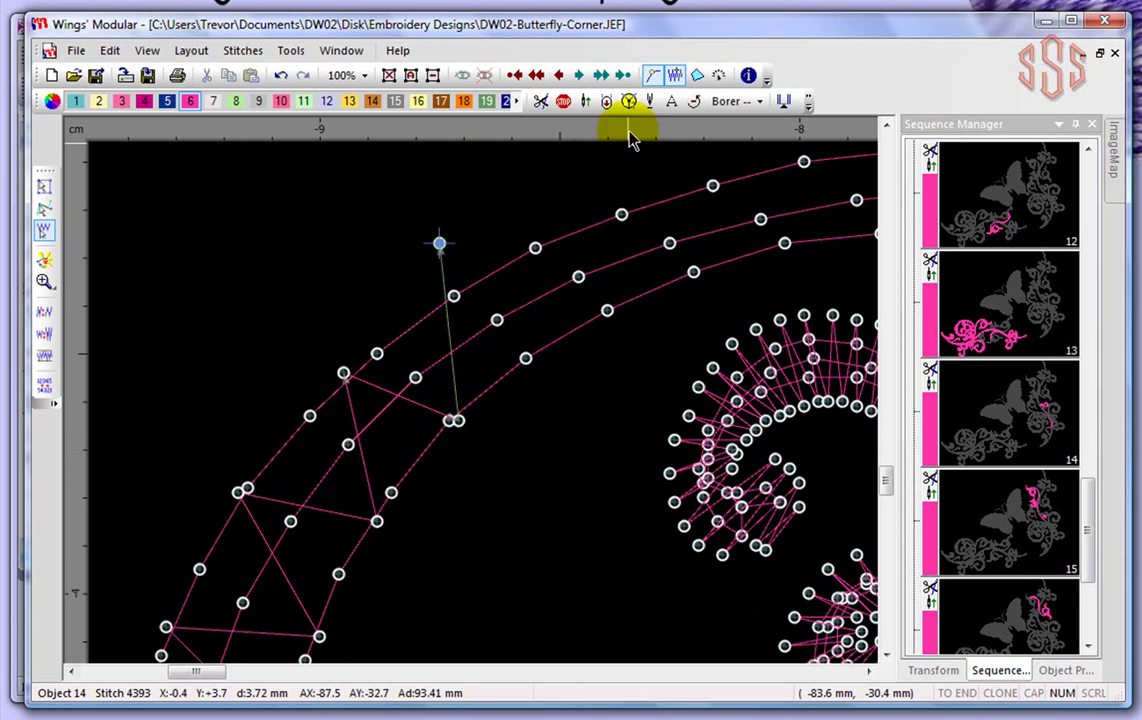
pyautogui.click(676, 78)
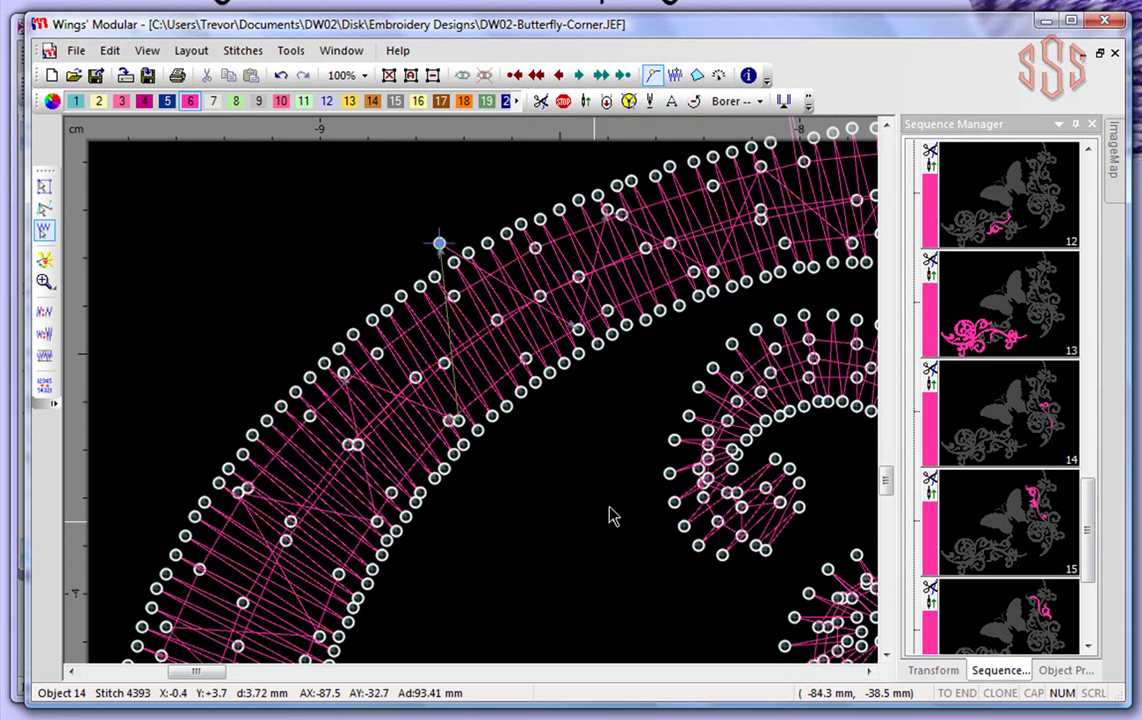
pyautogui.scroll(-2, 585, 502)
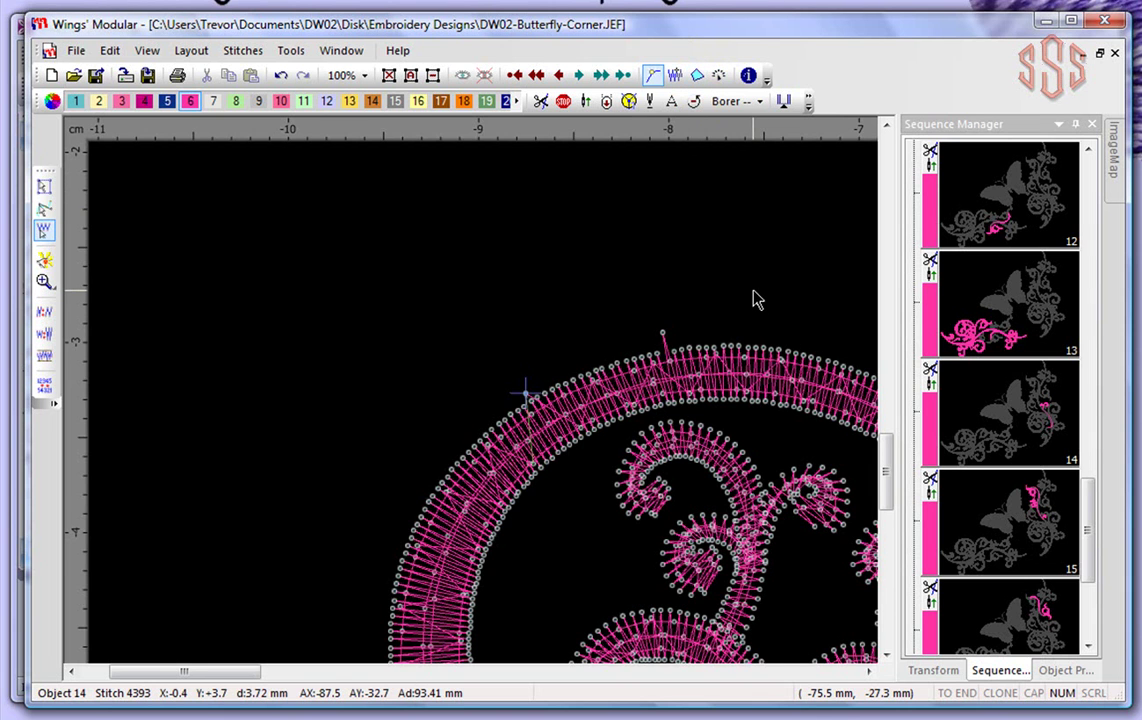
pyautogui.scroll(-4, 757, 300)
pyautogui.scroll(-4, 757, 300)
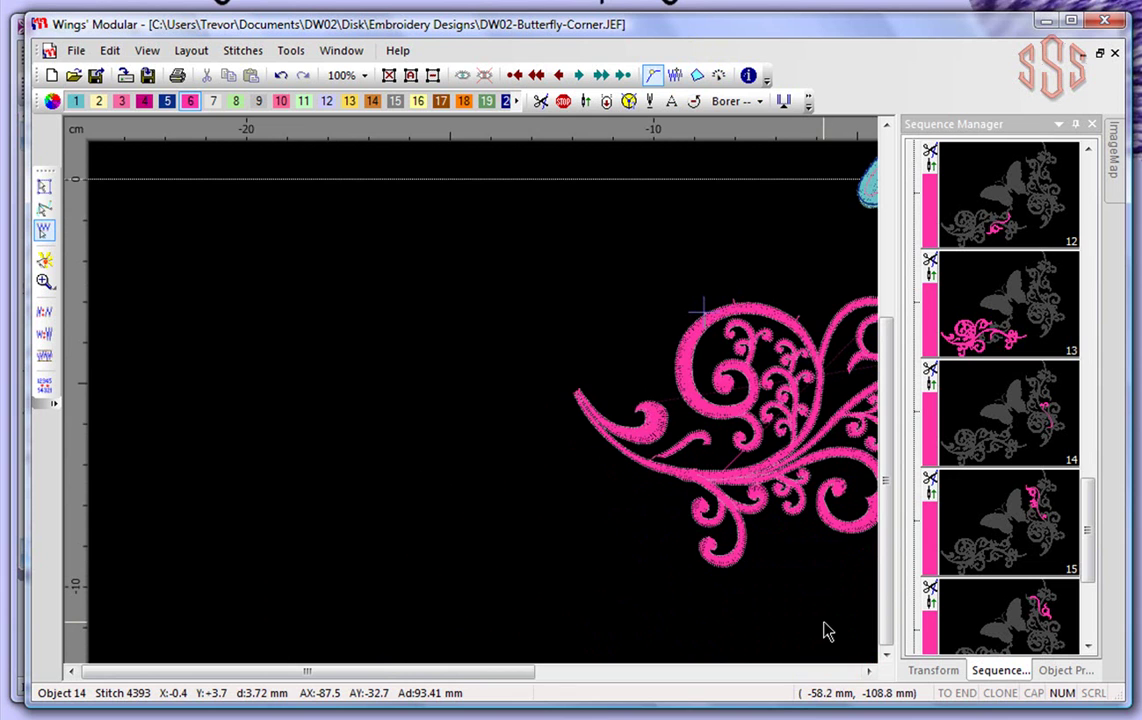
pyautogui.scroll(-1, 826, 632)
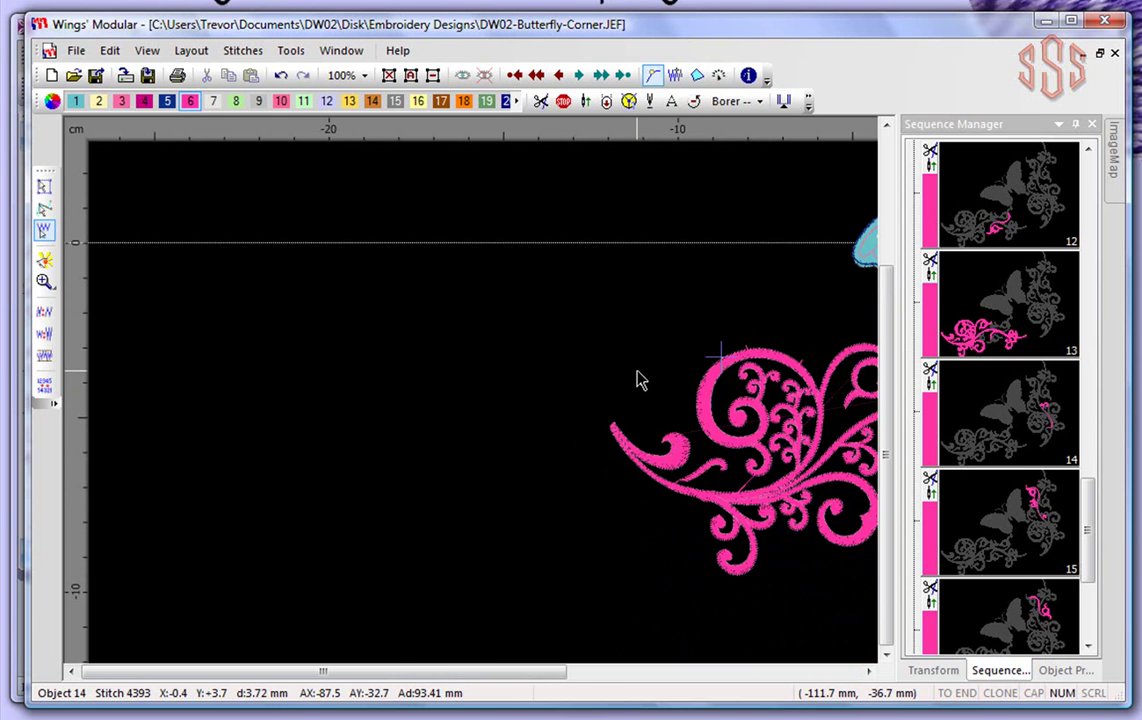
# Step: Switch to the Untitled1 design and move the navy satin star outline about 36 mm to the right of its original position
pyautogui.click(342, 52)
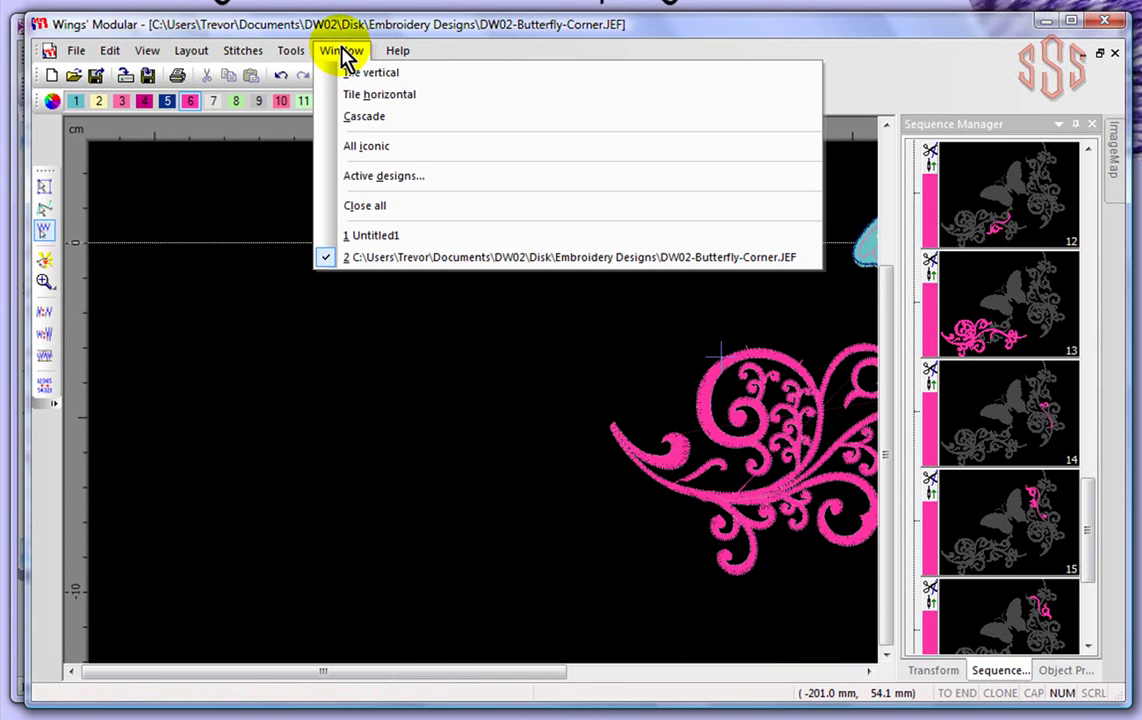
pyautogui.click(386, 237)
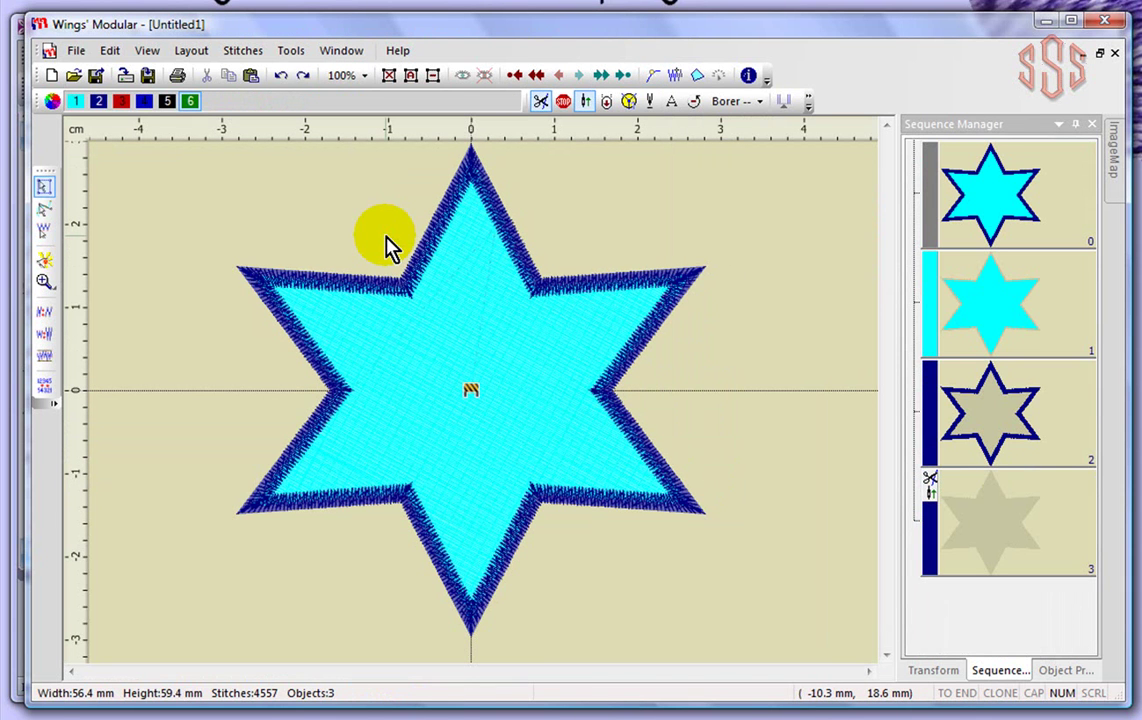
pyautogui.click(1019, 424)
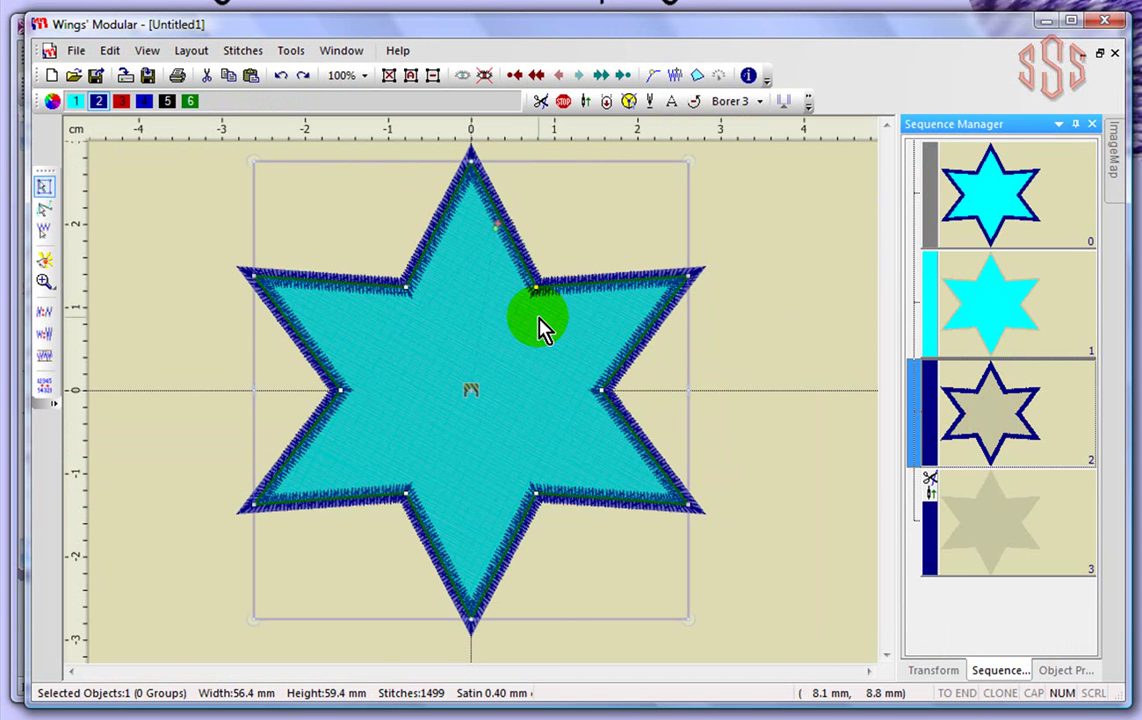
pyautogui.click(655, 340)
pyautogui.moveTo(655, 340); pyautogui.dragTo(793, 350)
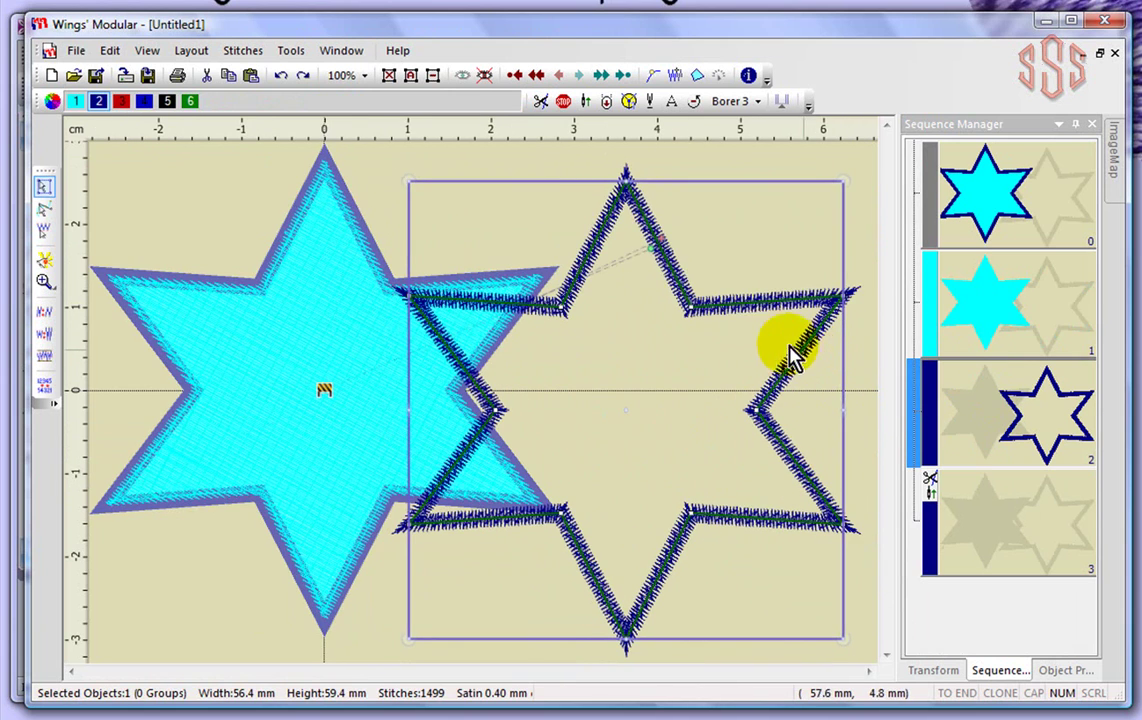
pyautogui.click(681, 255)
# Step: Turn on the shaded shape display behind the moved star outline's stitches, comparing the view with and without it
pyautogui.scroll(1, 677, 255)
pyautogui.scroll(1, 681, 255)
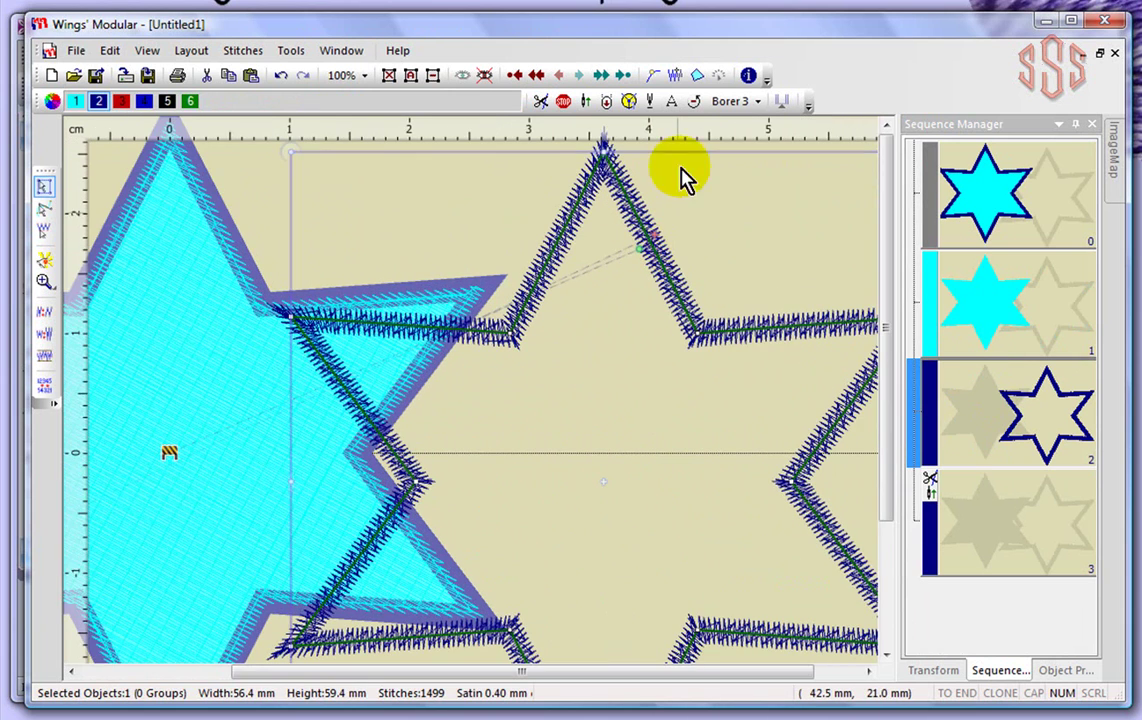
pyautogui.click(697, 78)
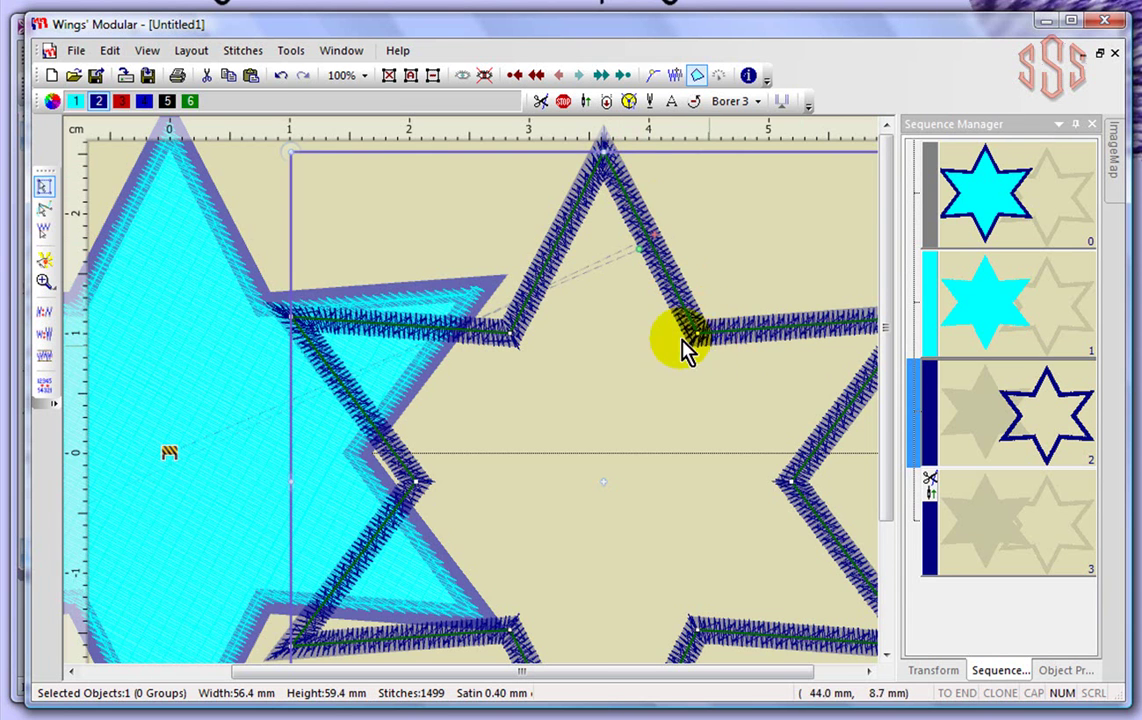
pyautogui.scroll(8, 646, 255)
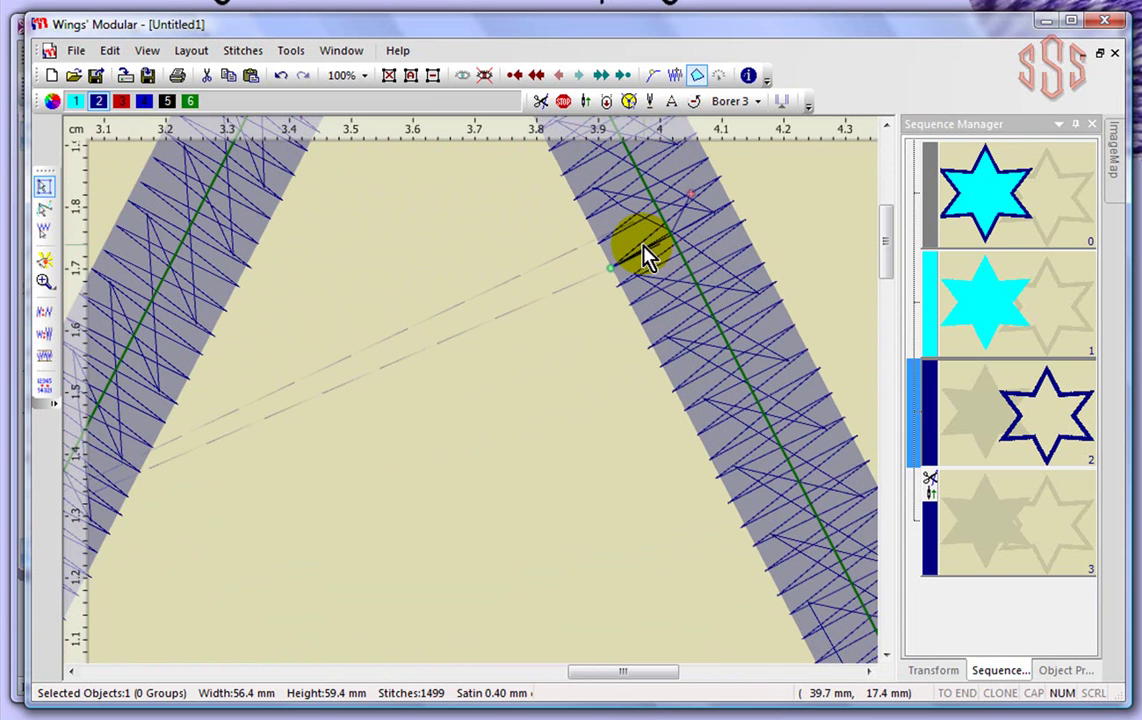
pyautogui.click(698, 78)
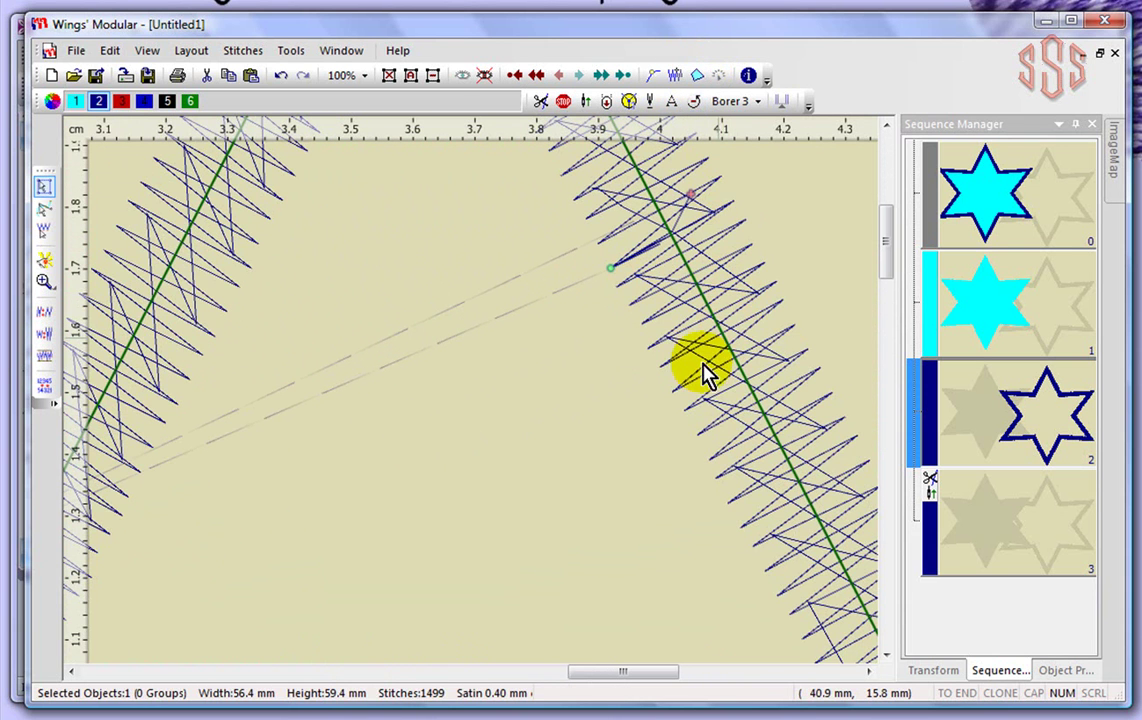
pyautogui.click(700, 76)
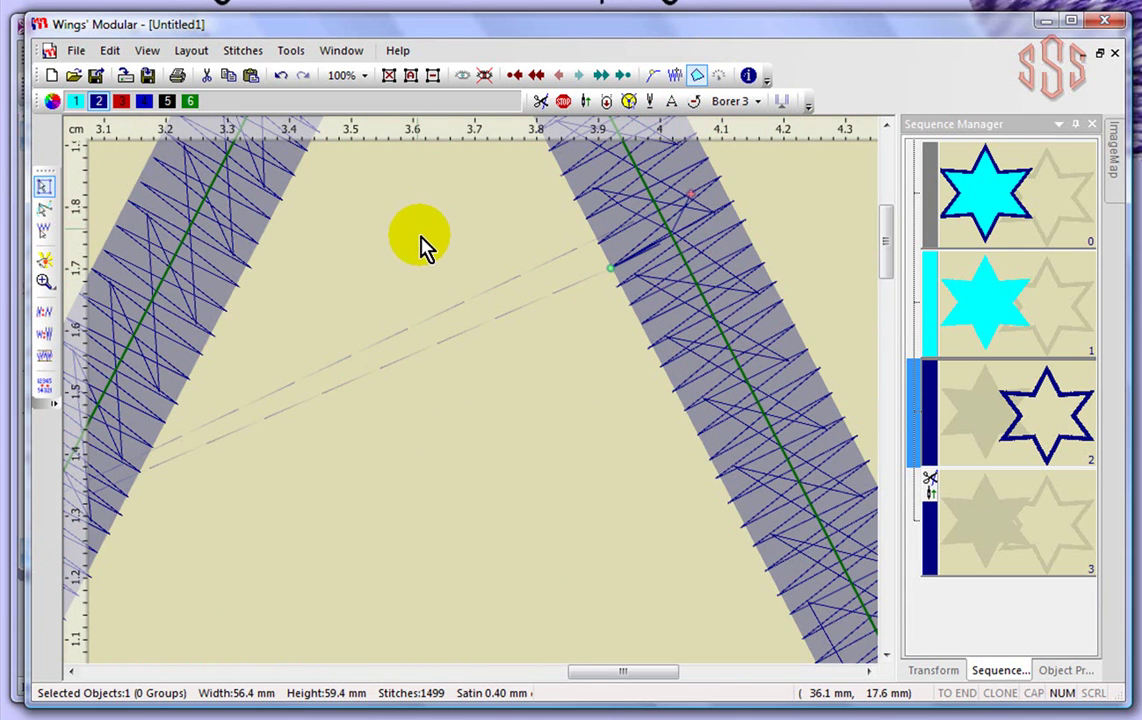
pyautogui.scroll(-5, 421, 240)
pyautogui.scroll(-2, 428, 245)
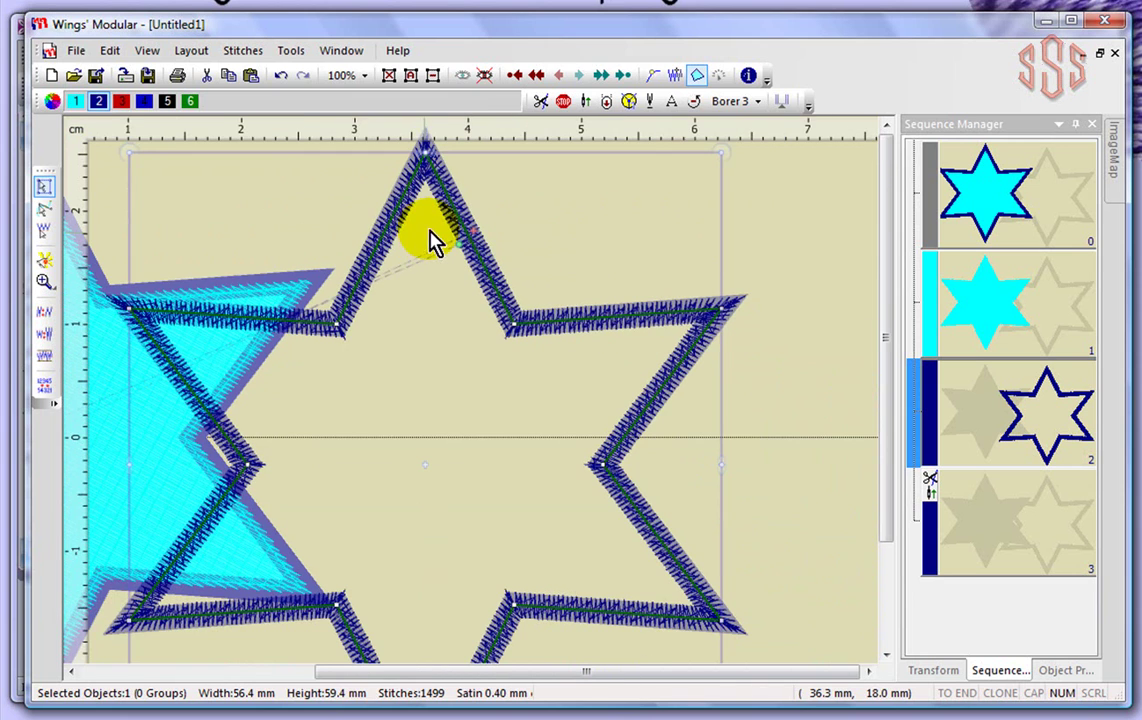
# Step: Switch back to the DW02-Butterfly-Corner.JEF design
pyautogui.click(341, 50)
pyautogui.click(442, 259)
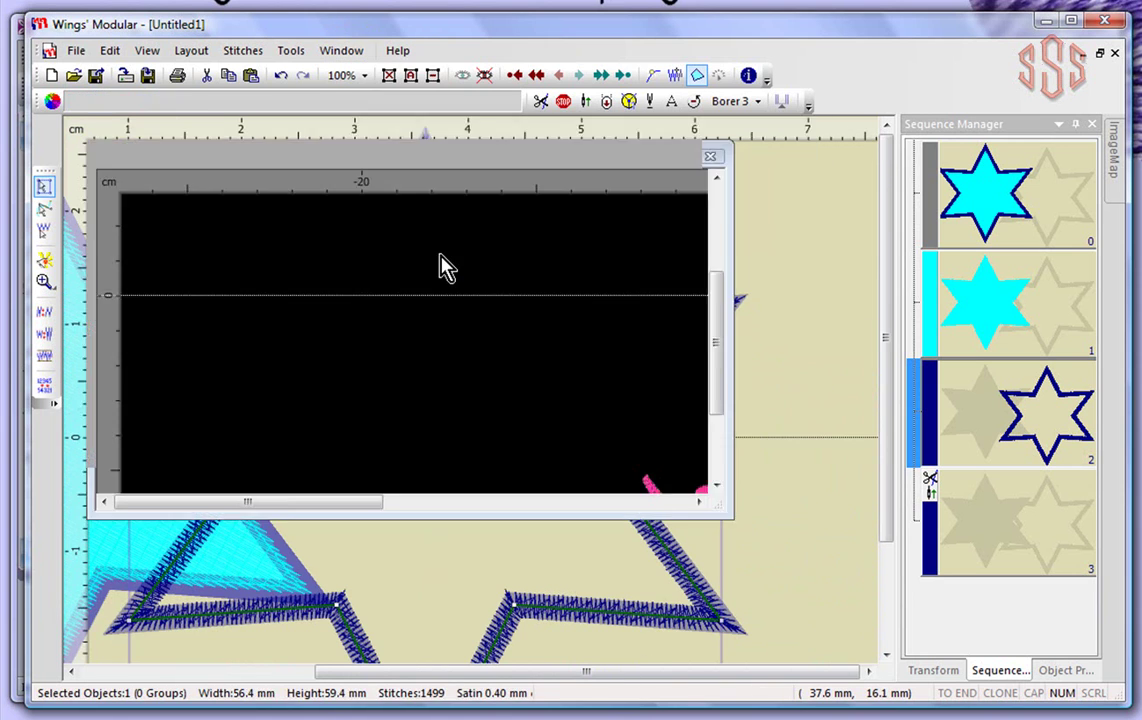
# Step: Check the pink scrollwork's satin stitches up close with the shape display in the butterfly design
pyautogui.scroll(5, 710, 435)
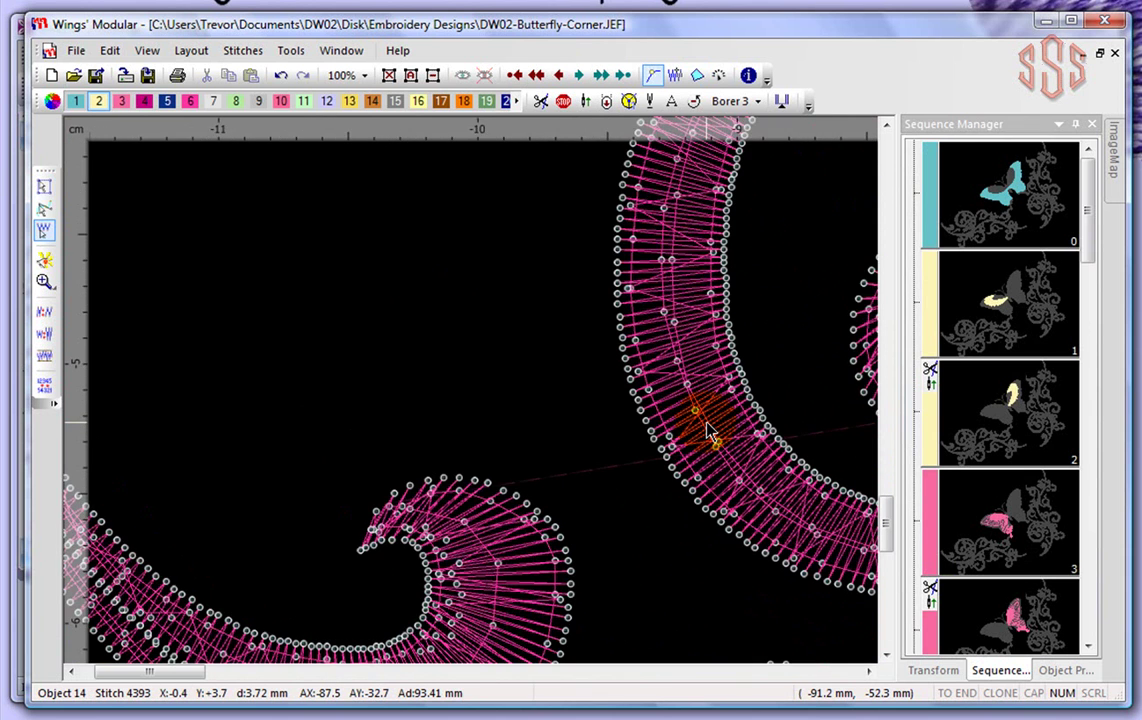
pyautogui.scroll(2, 707, 430)
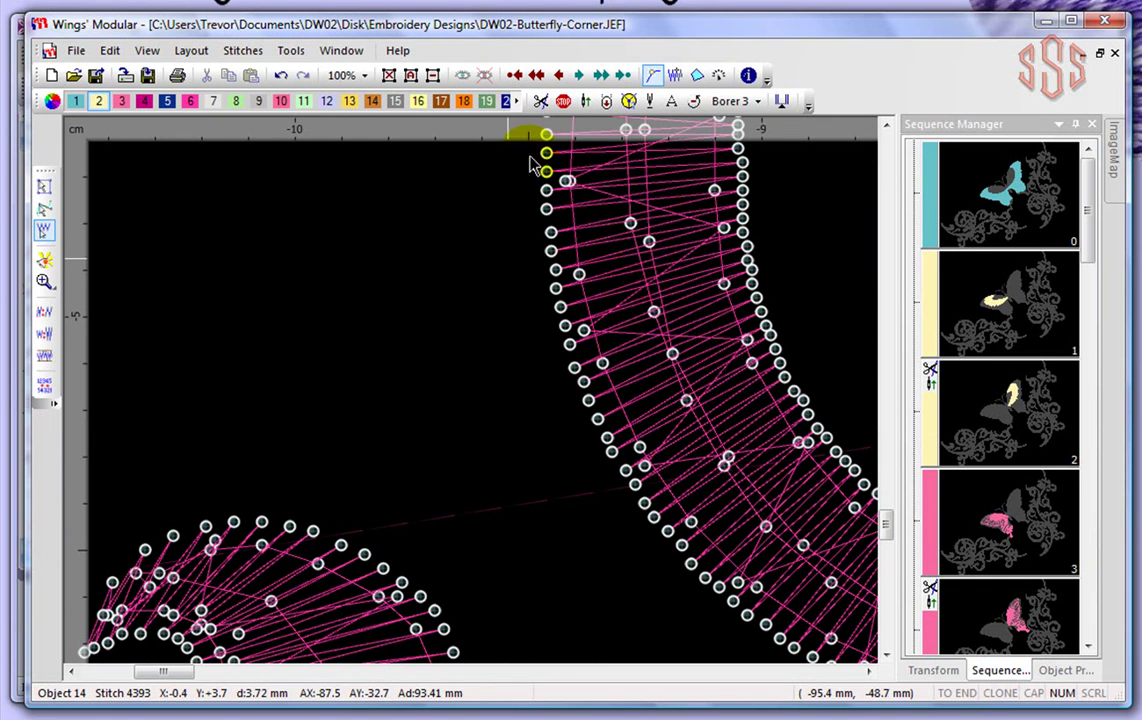
pyautogui.click(702, 80)
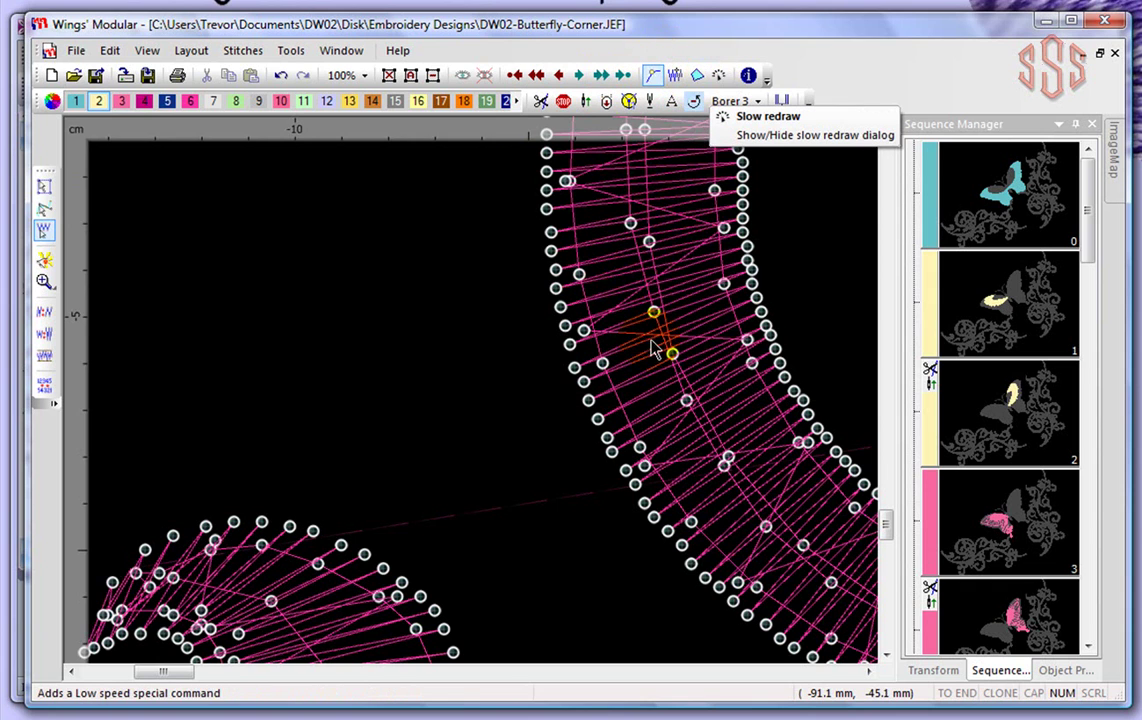
# Step: Show the whole butterfly design and start a slow redraw of its stitching at 4700 RPM
pyautogui.scroll(-3, 641, 400)
pyautogui.scroll(-8, 641, 400)
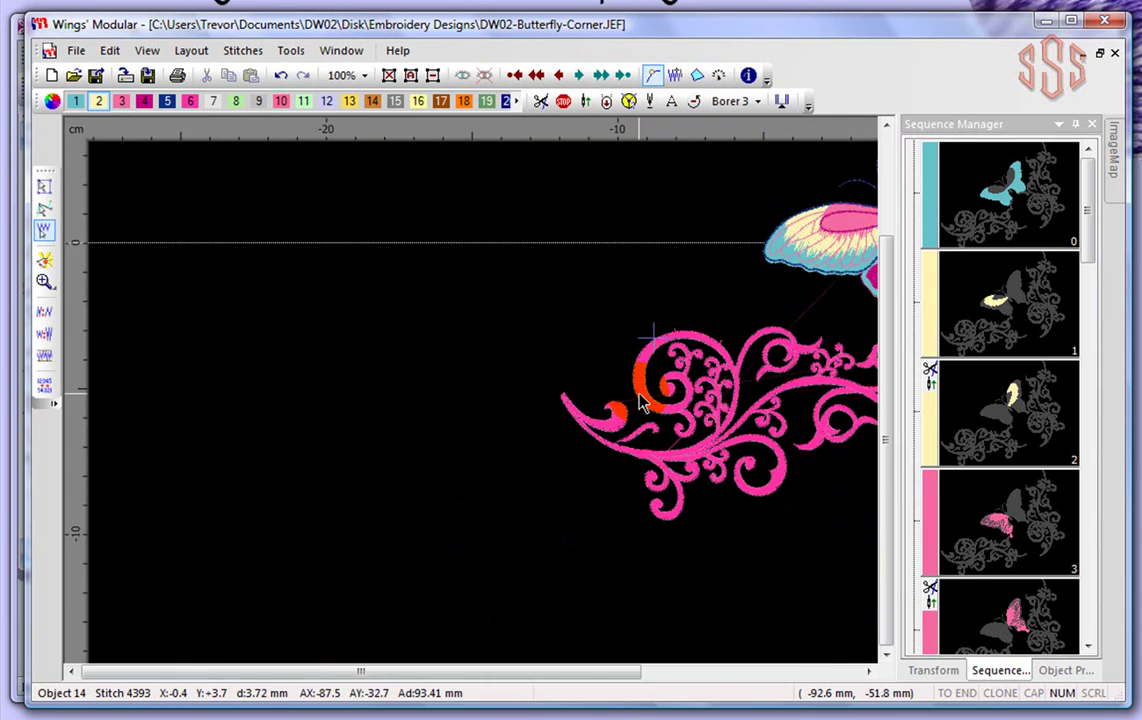
pyautogui.scroll(-2, 855, 447)
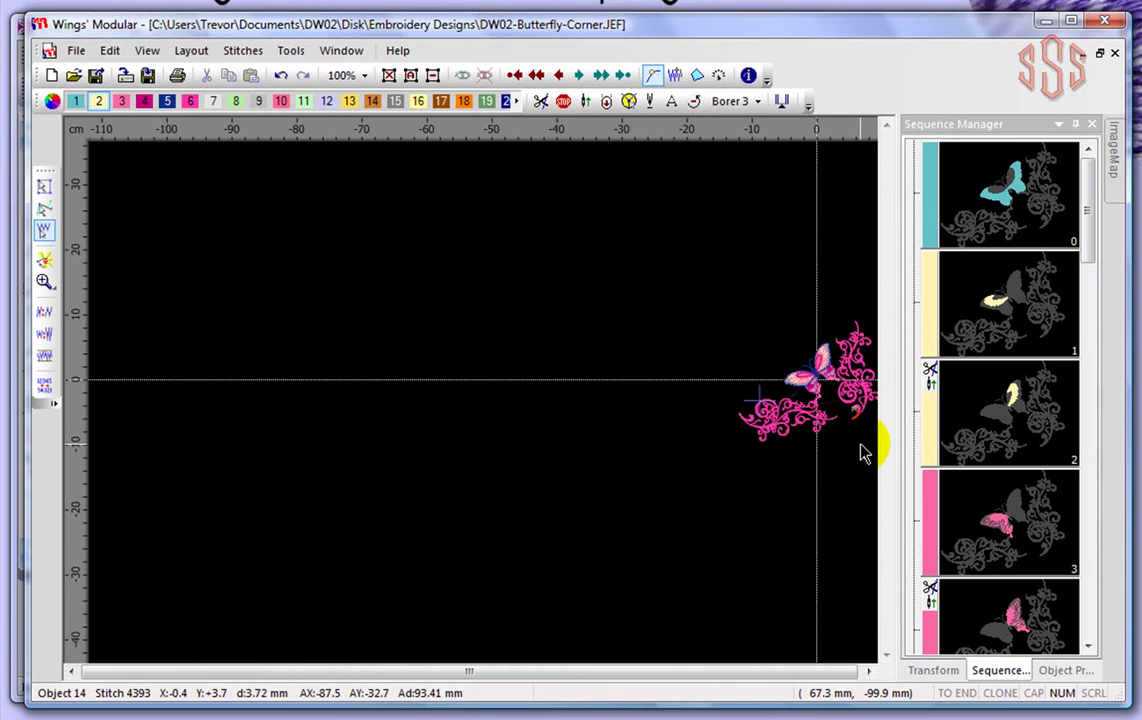
pyautogui.scroll(5, 849, 428)
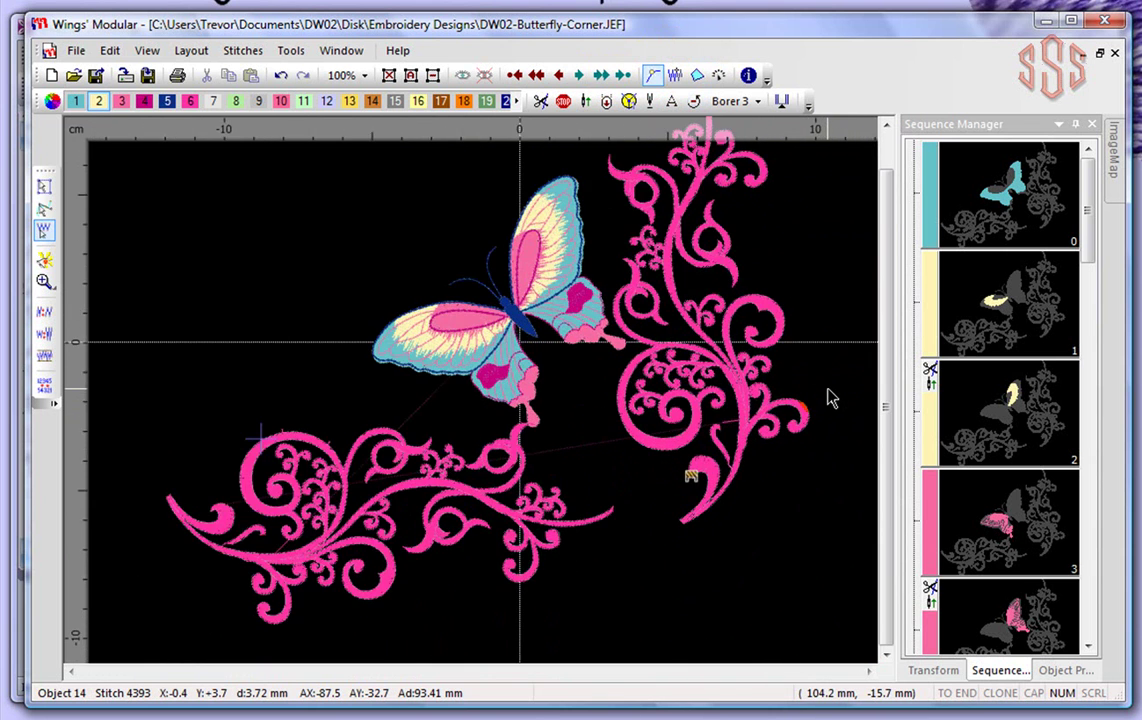
pyautogui.scroll(-1, 830, 398)
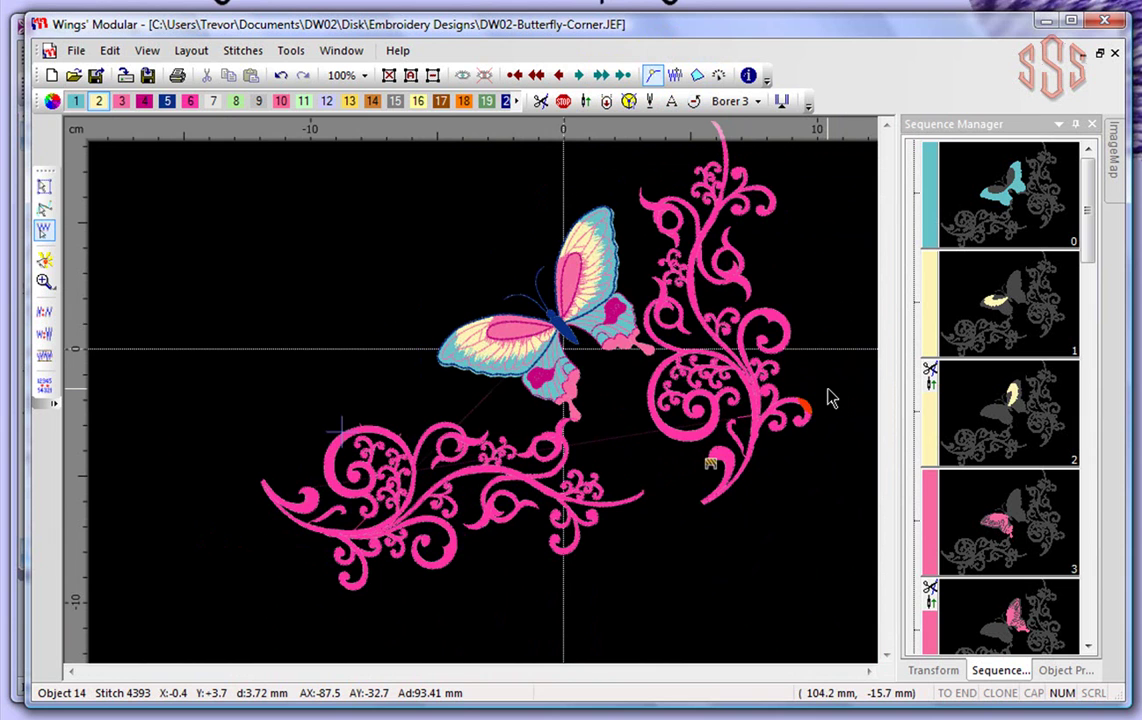
pyautogui.click(719, 77)
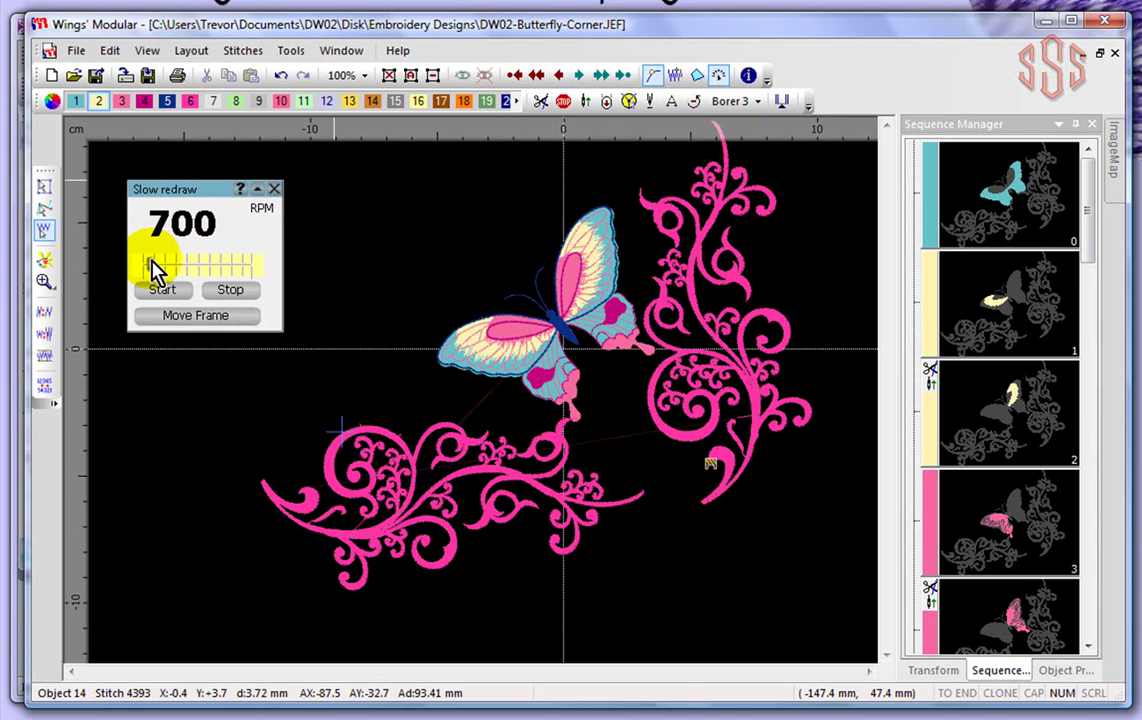
pyautogui.moveTo(151, 265); pyautogui.dragTo(199, 268)
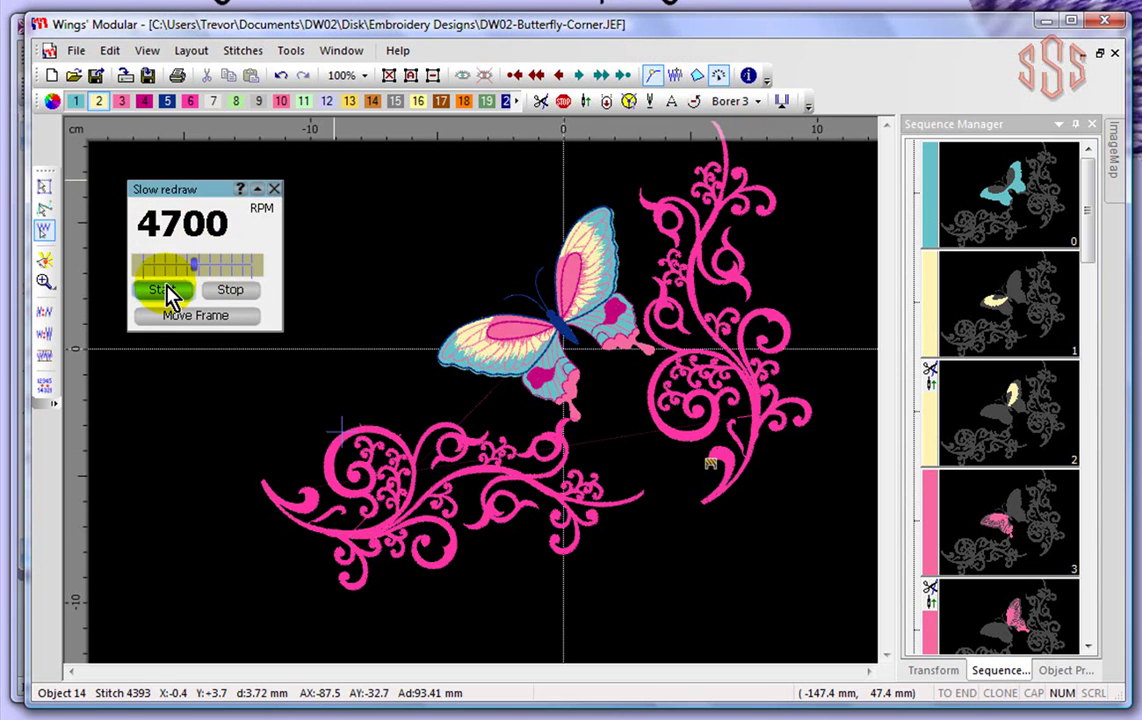
pyautogui.click(164, 290)
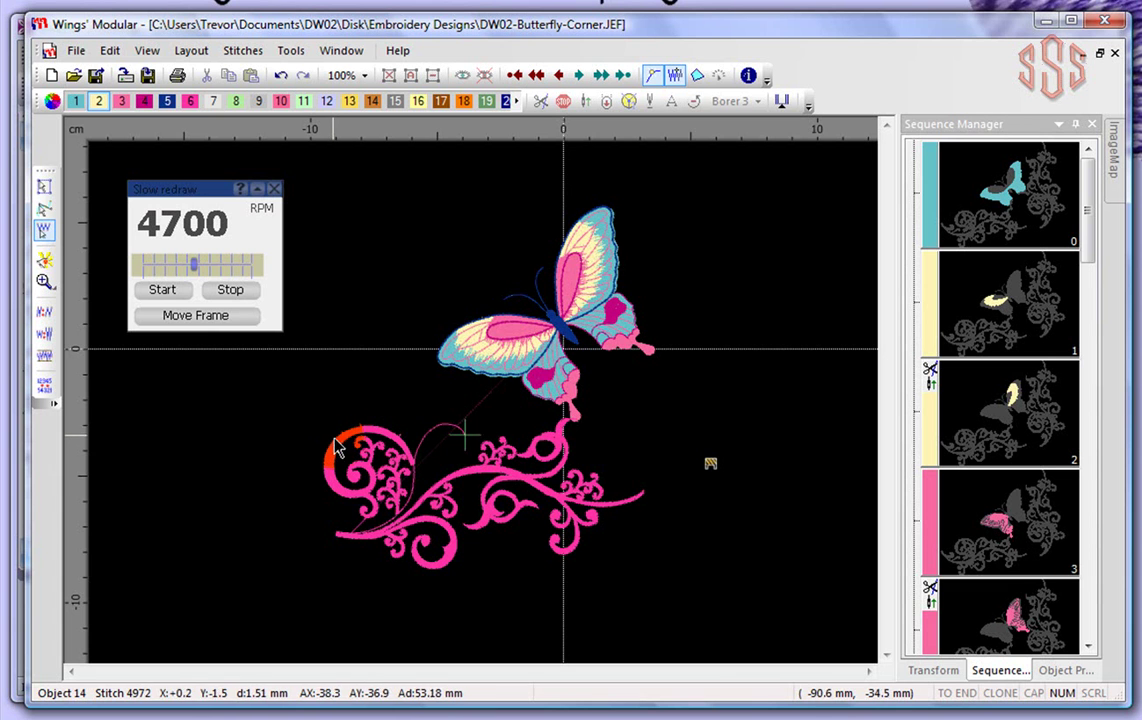
# Step: Follow the running redraw up close on the pink scrollwork and slow it to 1200 RPM
pyautogui.scroll(1, 452, 503)
pyautogui.scroll(1, 453, 502)
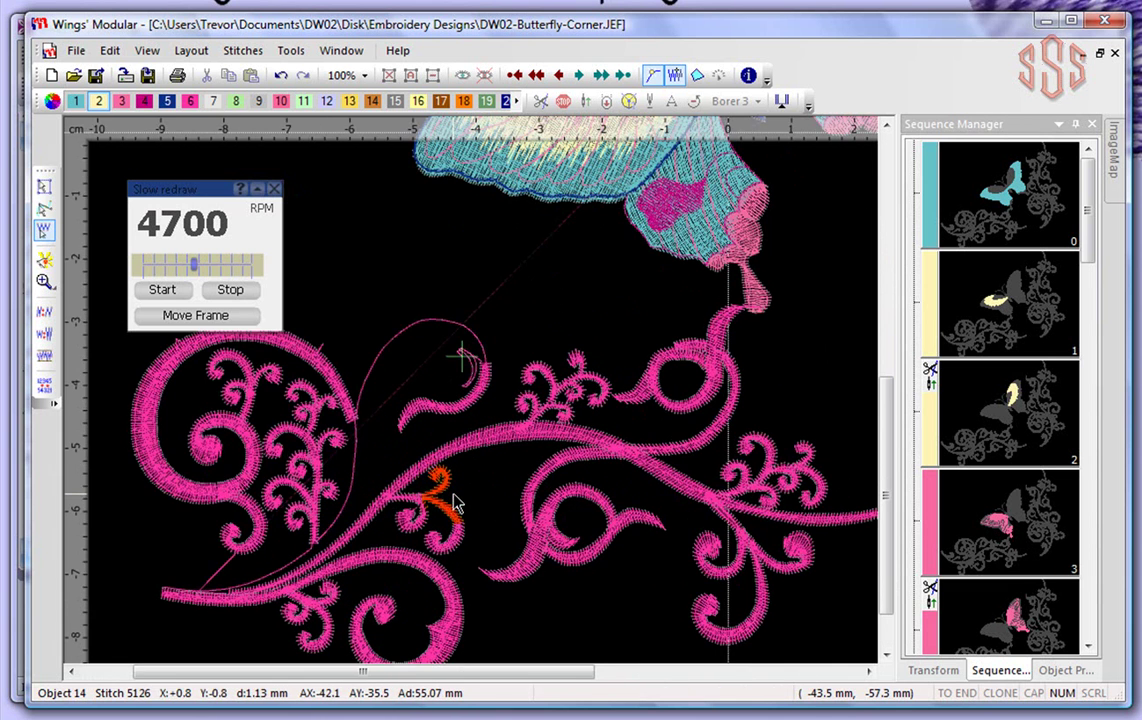
pyautogui.scroll(1, 476, 430)
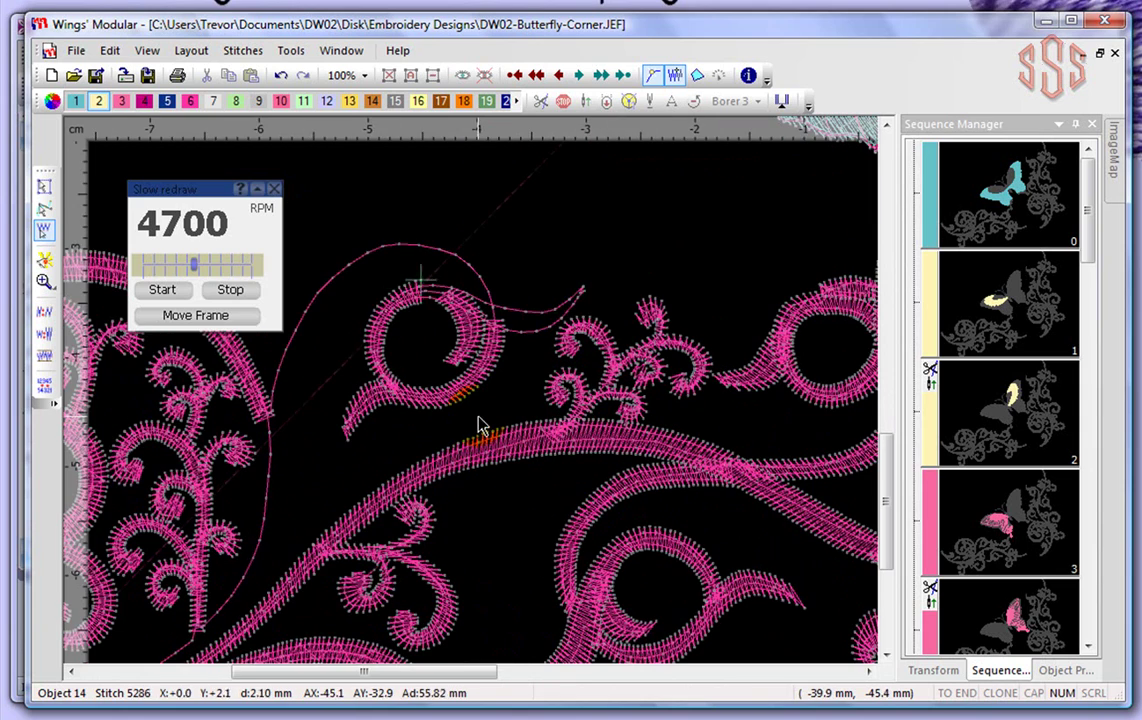
pyautogui.click(192, 263)
pyautogui.moveTo(193, 262); pyautogui.dragTo(156, 263)
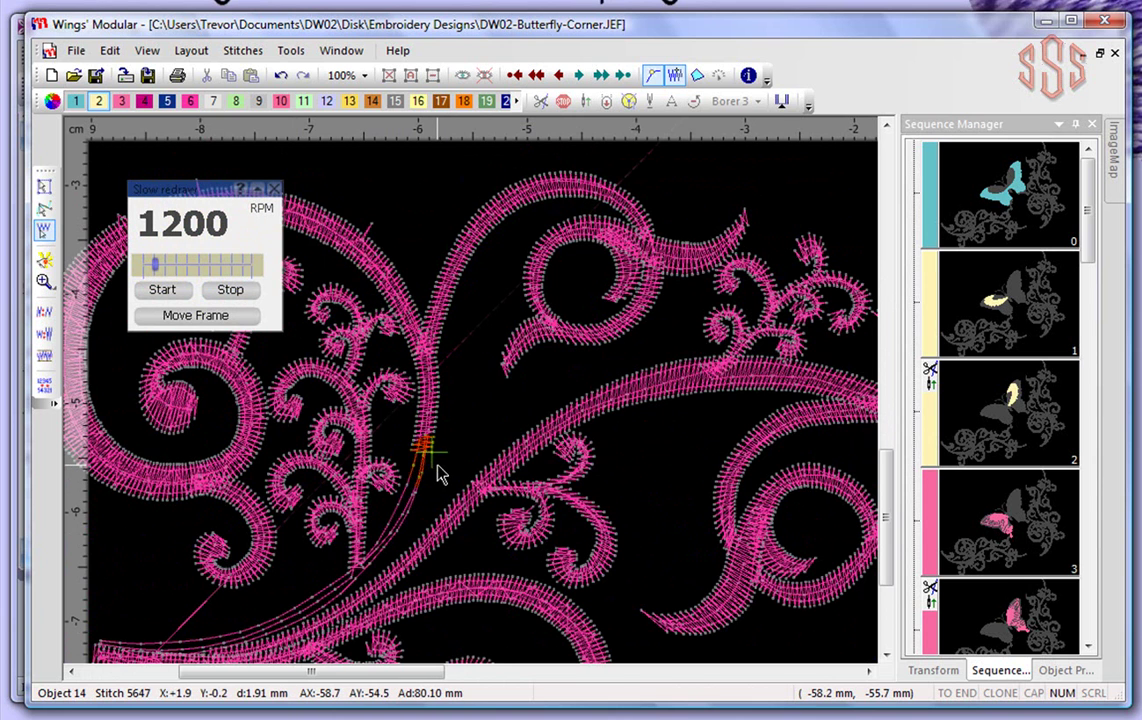
# Step: Raise the redraw speed to 8000 RPM, stop the playback and close the slow redraw dialog
pyautogui.moveTo(156, 264); pyautogui.dragTo(232, 267)
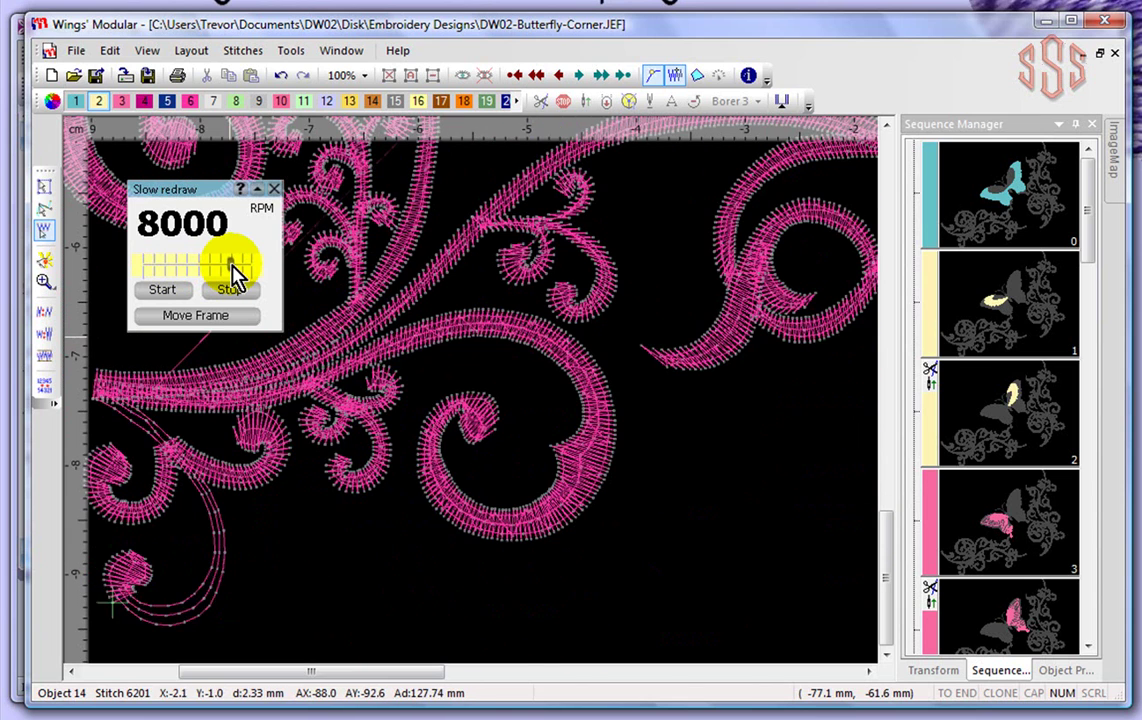
pyautogui.click(238, 291)
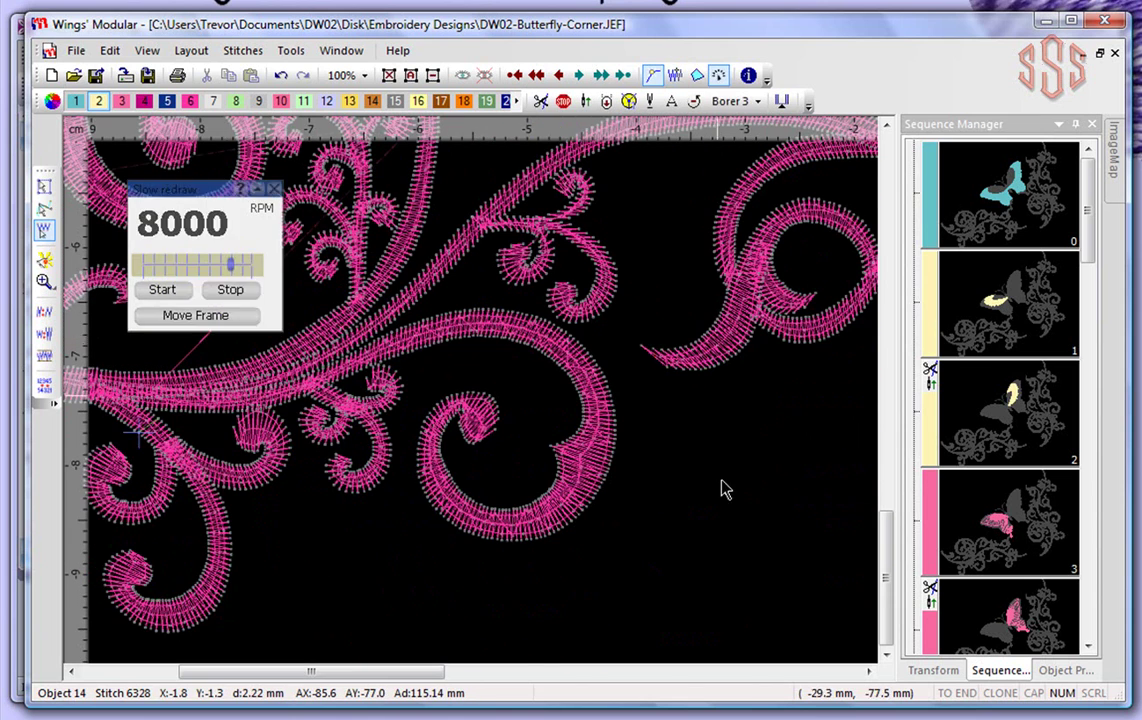
pyautogui.click(275, 190)
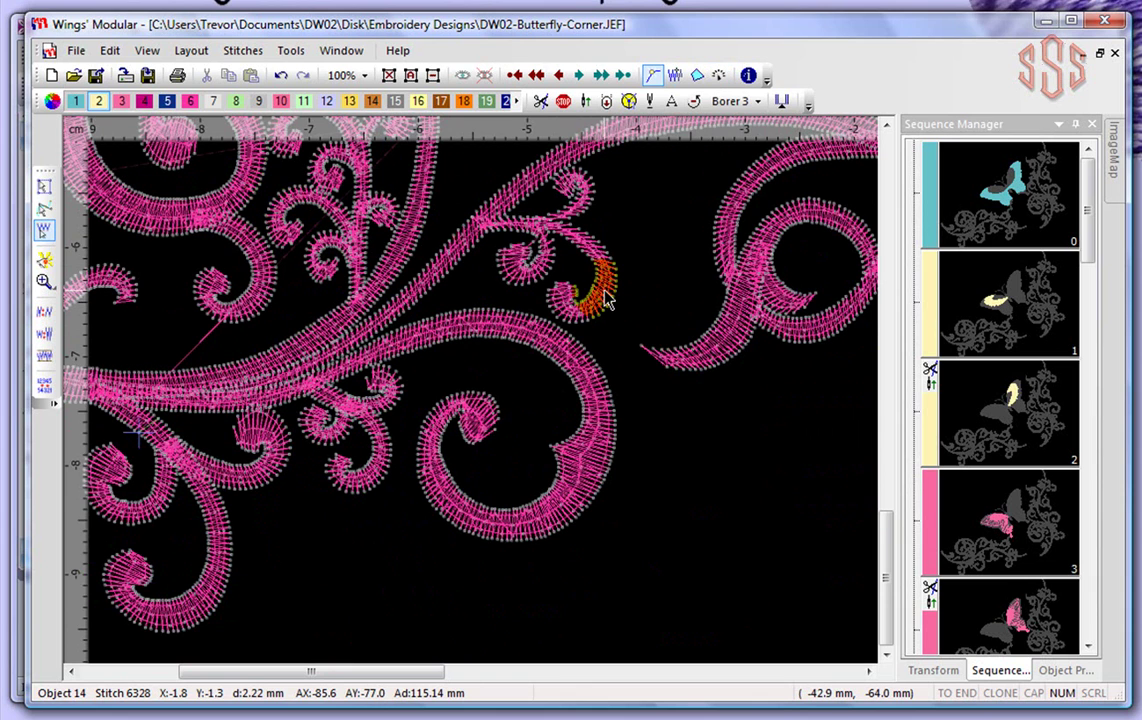
# Step: Review the design info's general, summary, yarn per colour, stitch length and sequin details, and dismiss it without changes
pyautogui.scroll(-5, 606, 299)
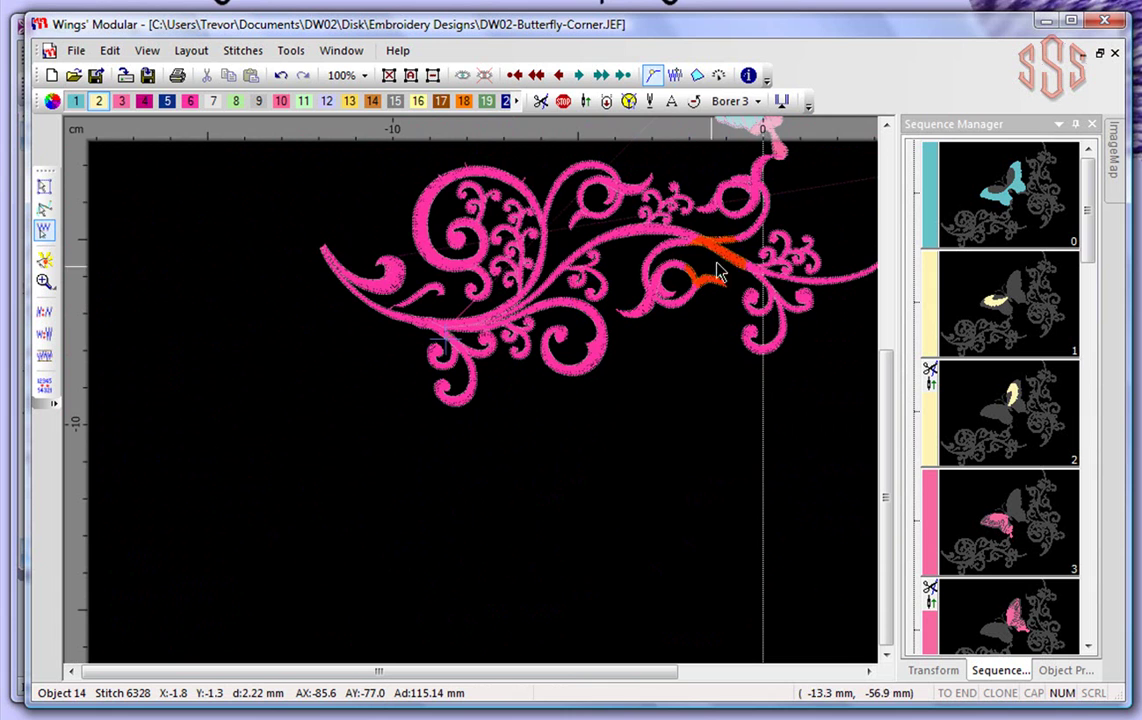
pyautogui.click(747, 77)
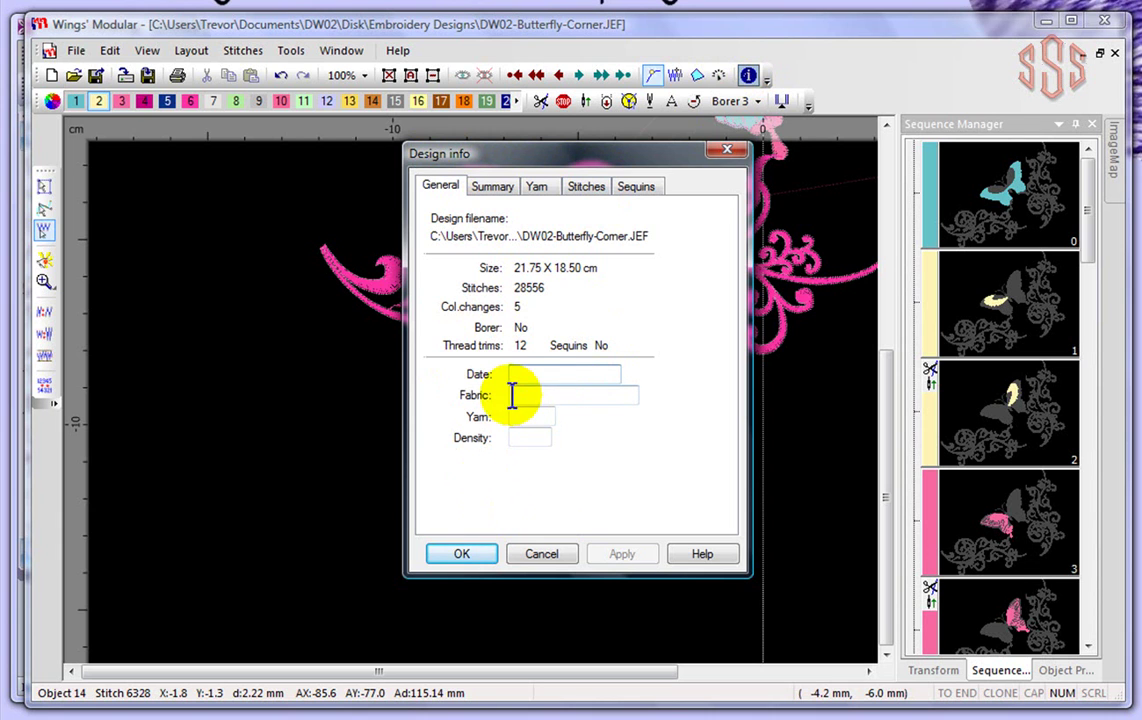
pyautogui.click(503, 192)
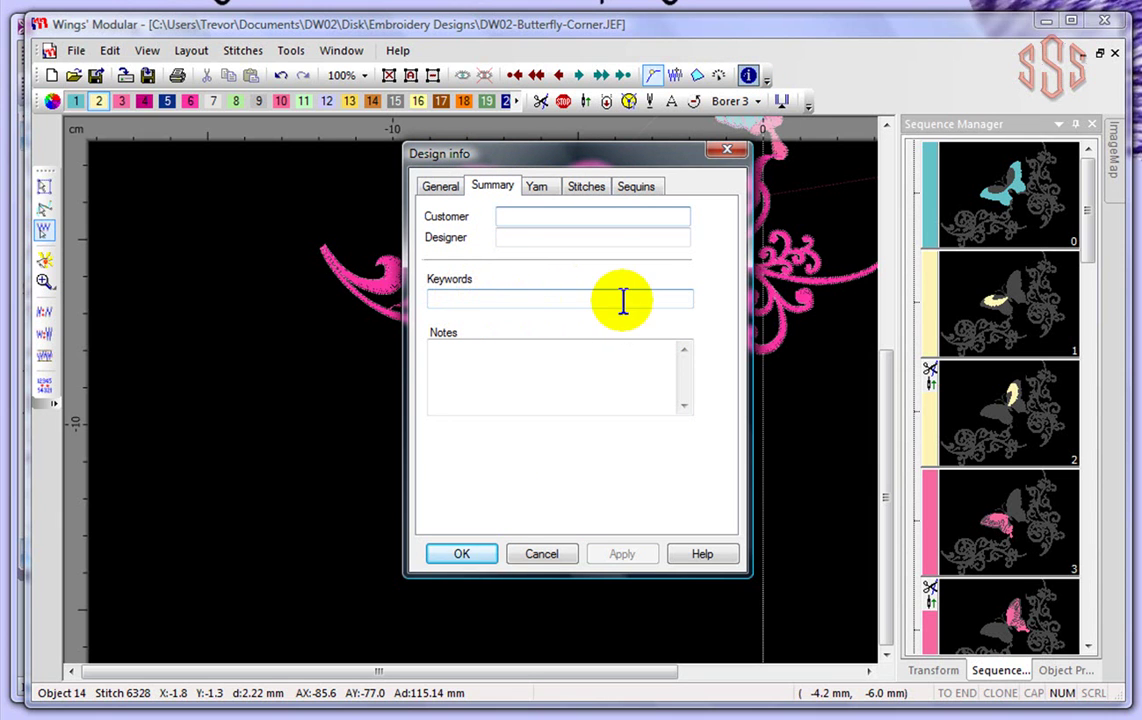
pyautogui.click(543, 190)
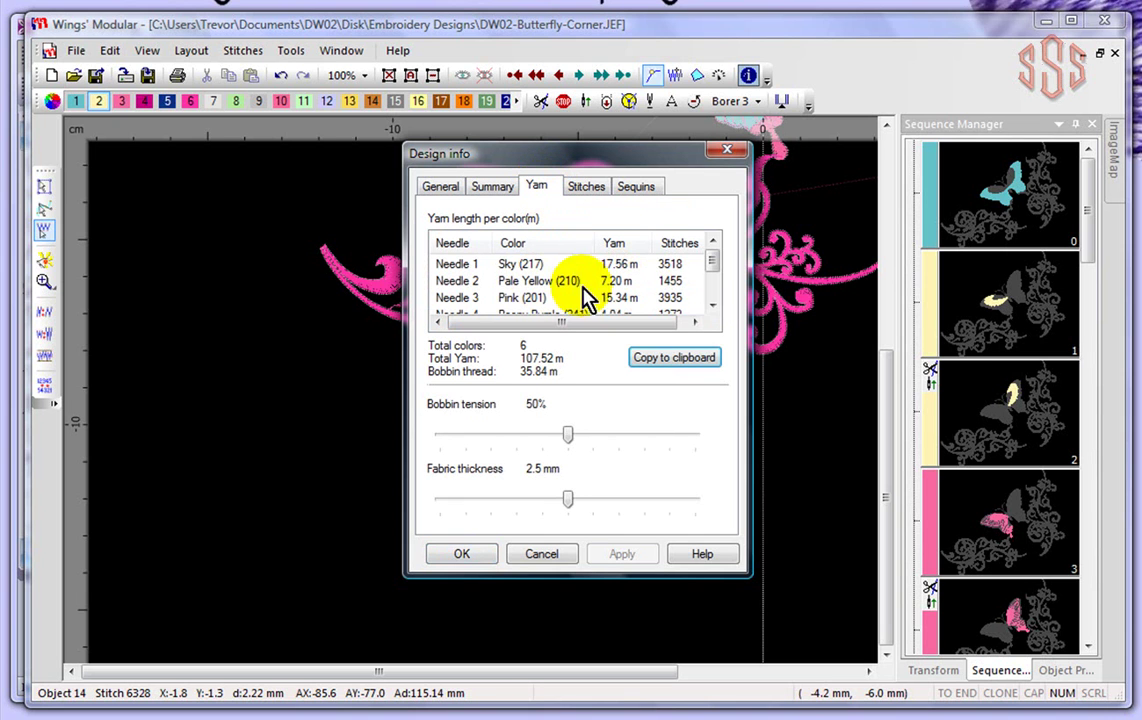
pyautogui.moveTo(713, 257); pyautogui.dragTo(717, 308)
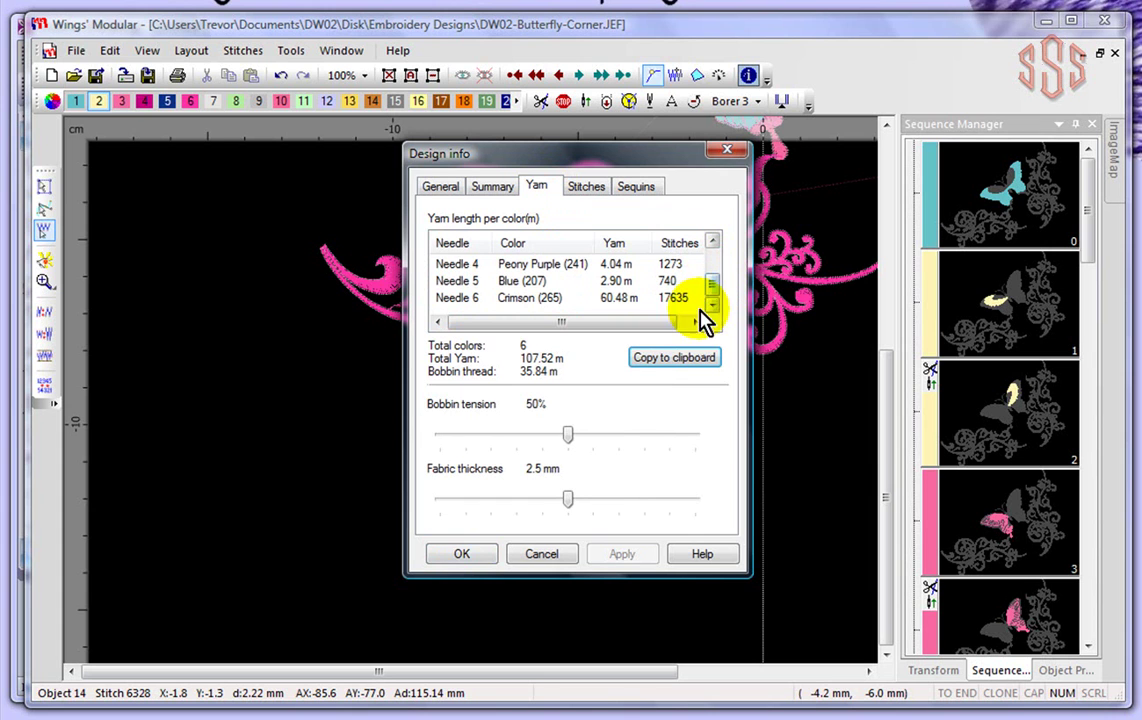
pyautogui.click(594, 197)
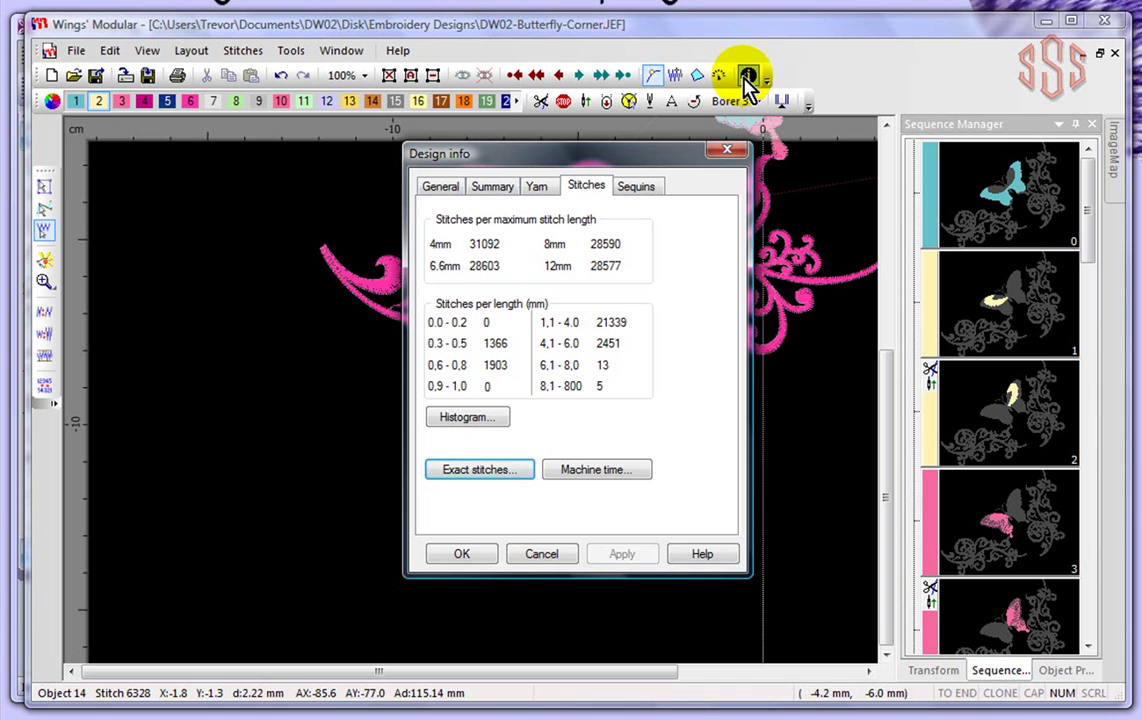
pyautogui.click(638, 190)
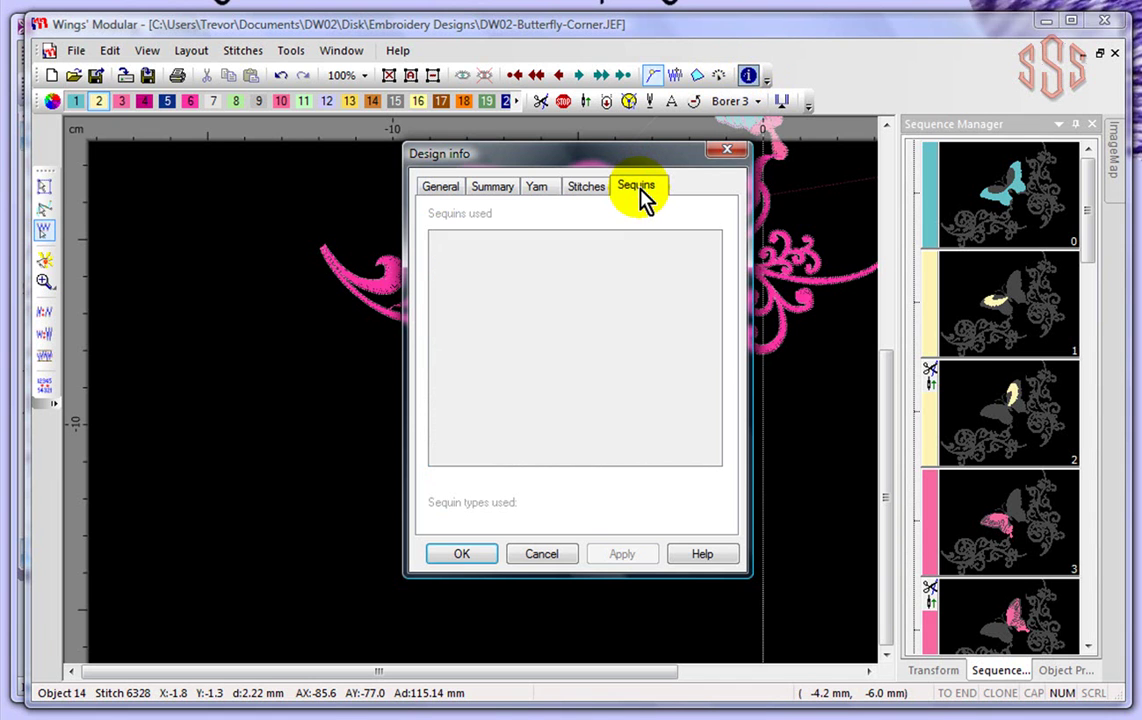
pyautogui.click(563, 560)
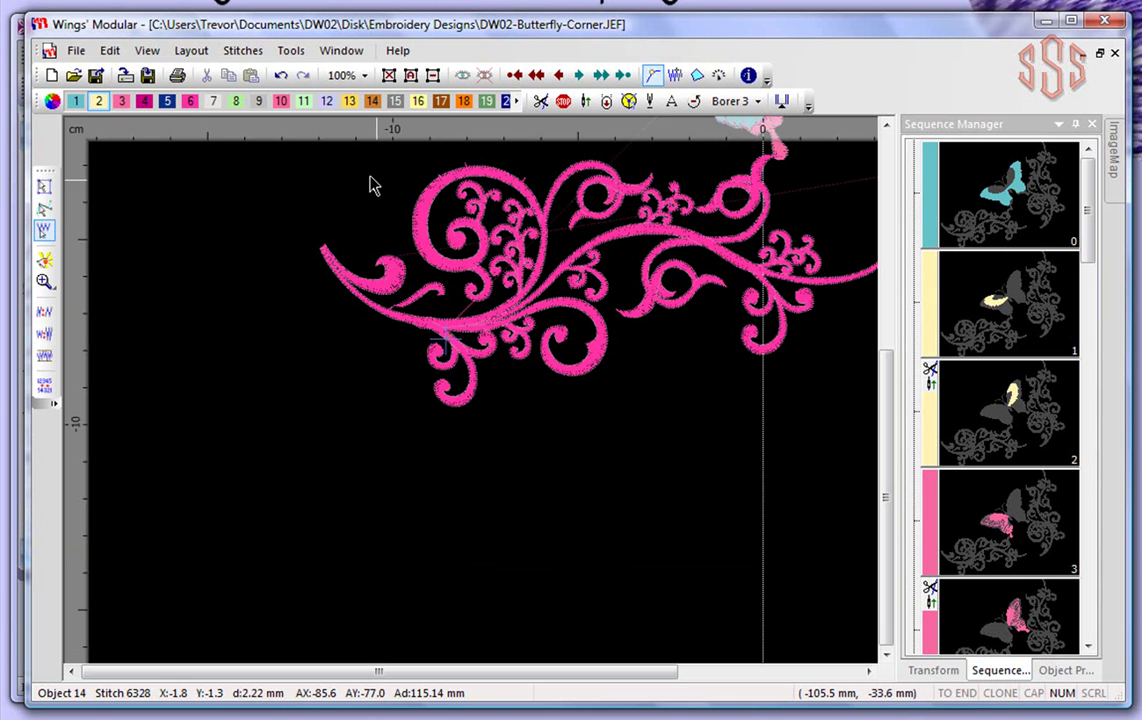